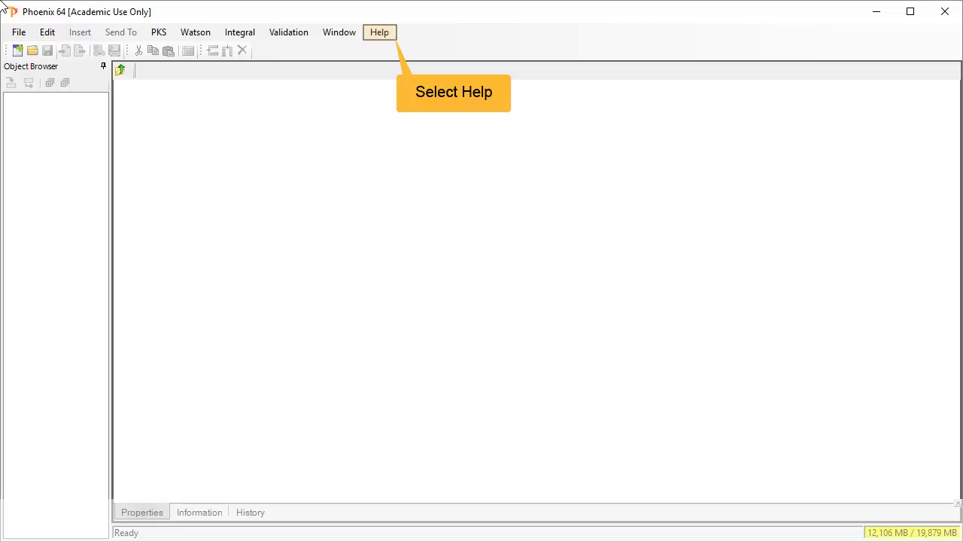
Step: Read the Theophylline and peripheral elimination examples in the Maximum Likelihood Models help, then return to Phoenix
{"action": "left_click", "coordinate": [385, 37]}
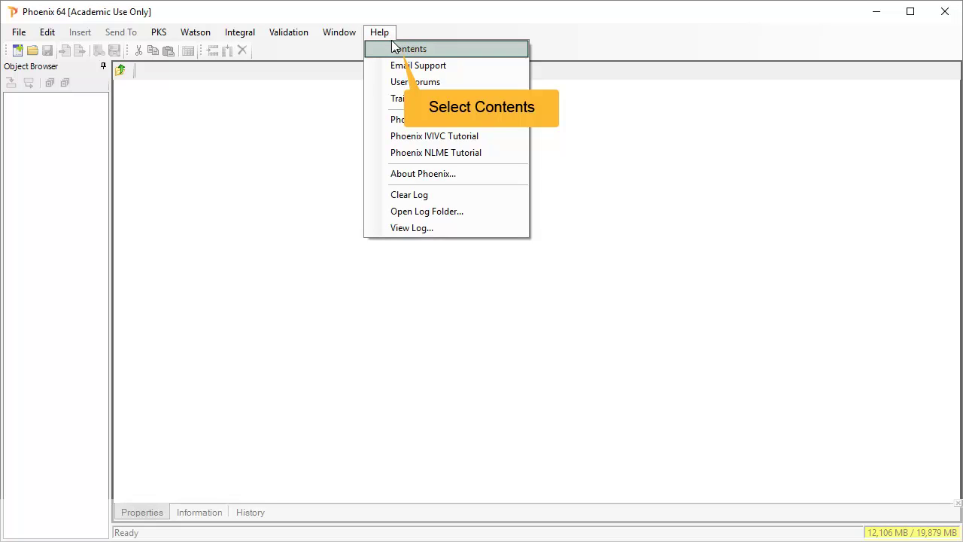
{"action": "left_click", "coordinate": [397, 51]}
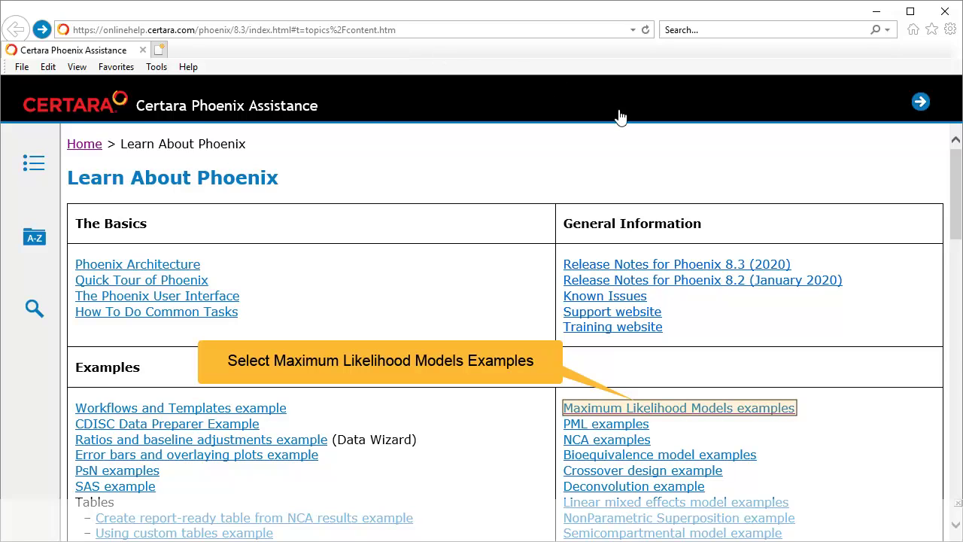
{"action": "left_click", "coordinate": [747, 410]}
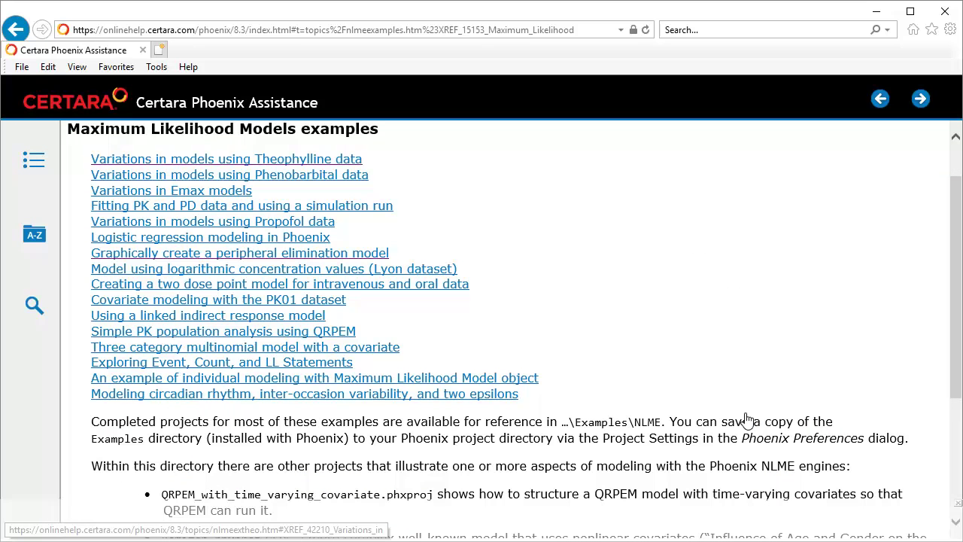
{"action": "left_click", "coordinate": [360, 162]}
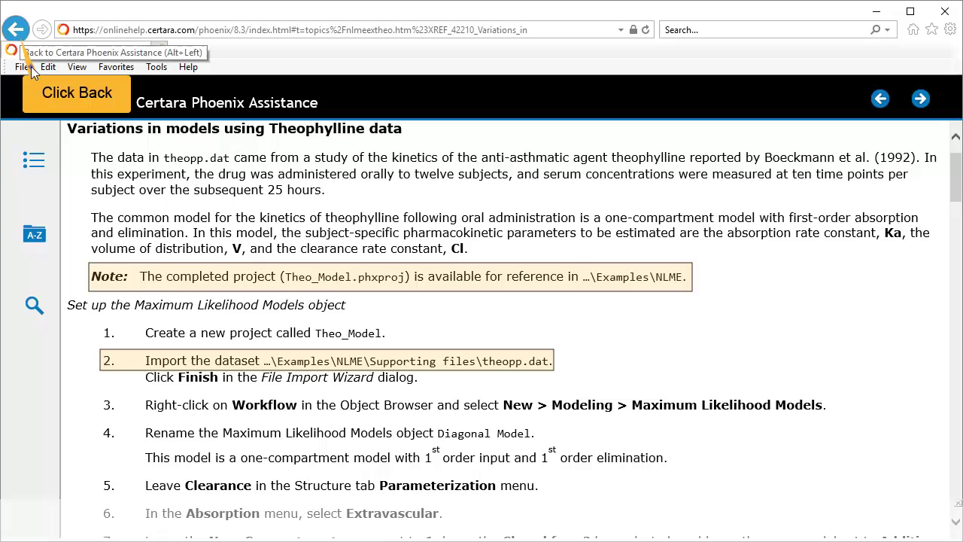
{"action": "left_click", "coordinate": [15, 29]}
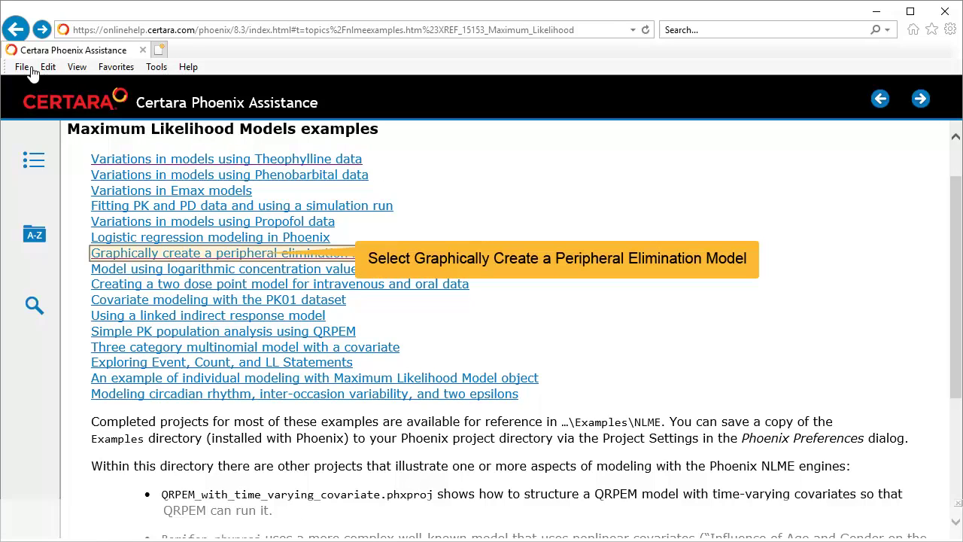
{"action": "left_click", "coordinate": [260, 255]}
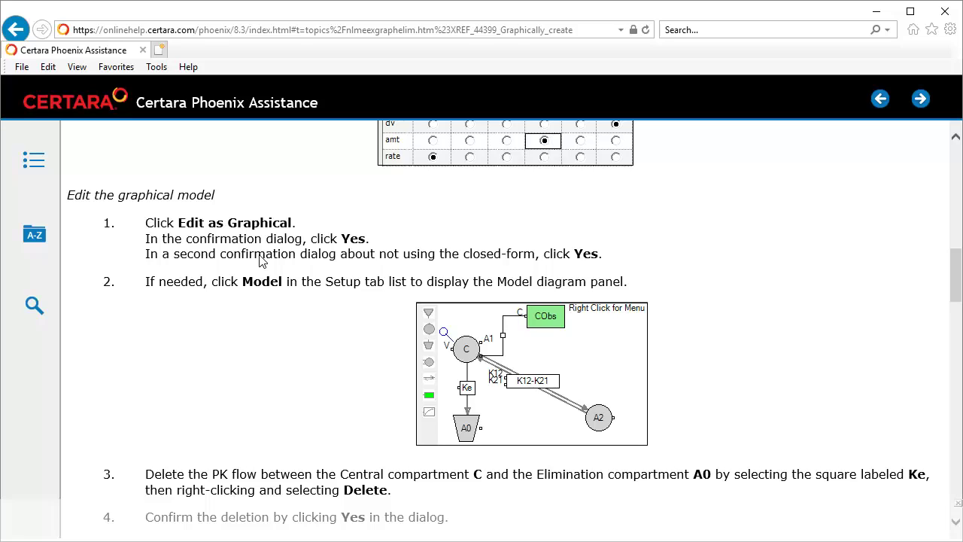
{"action": "key", "text": "alt+Tab"}
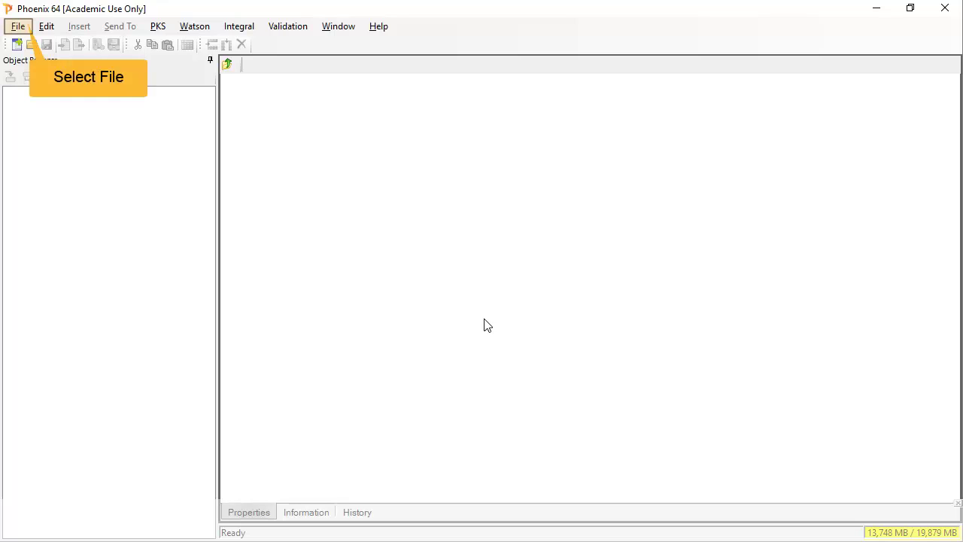
Step: Create a new project named theopp_nlme and start a file import from Examples\NLME
{"action": "left_click", "coordinate": [17, 25]}
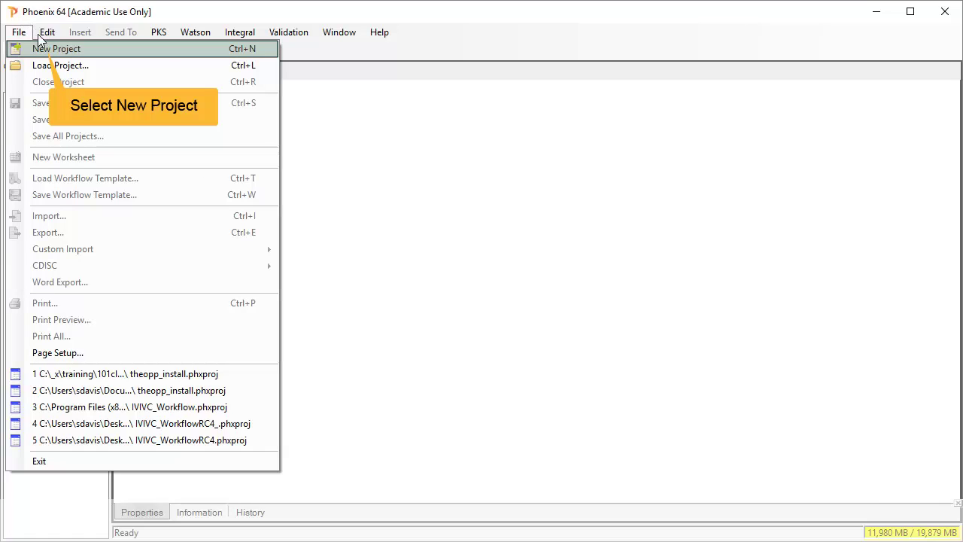
{"action": "left_click", "coordinate": [57, 49]}
{"action": "type", "text": "theopp_nlme"}
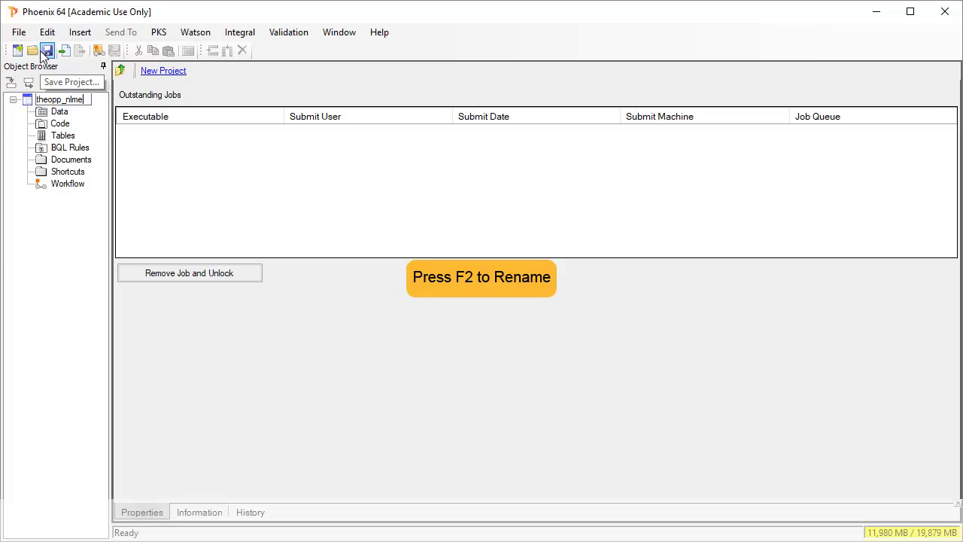
{"action": "key", "text": "Return"}
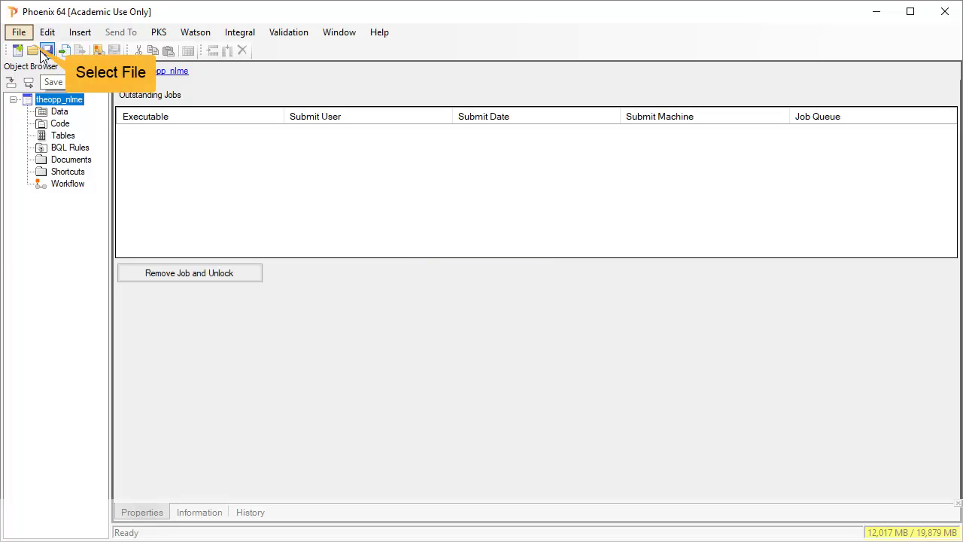
{"action": "left_click", "coordinate": [19, 33]}
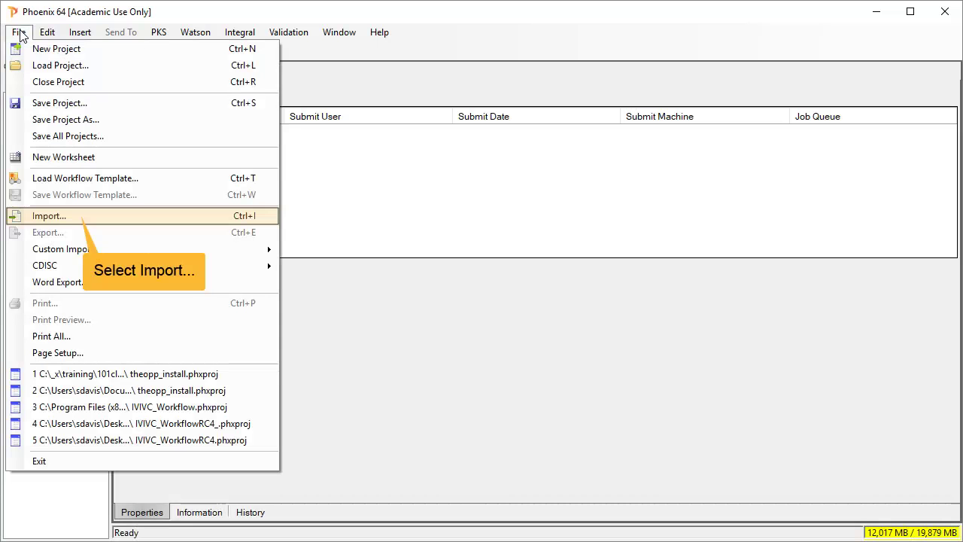
{"action": "left_click", "coordinate": [74, 216]}
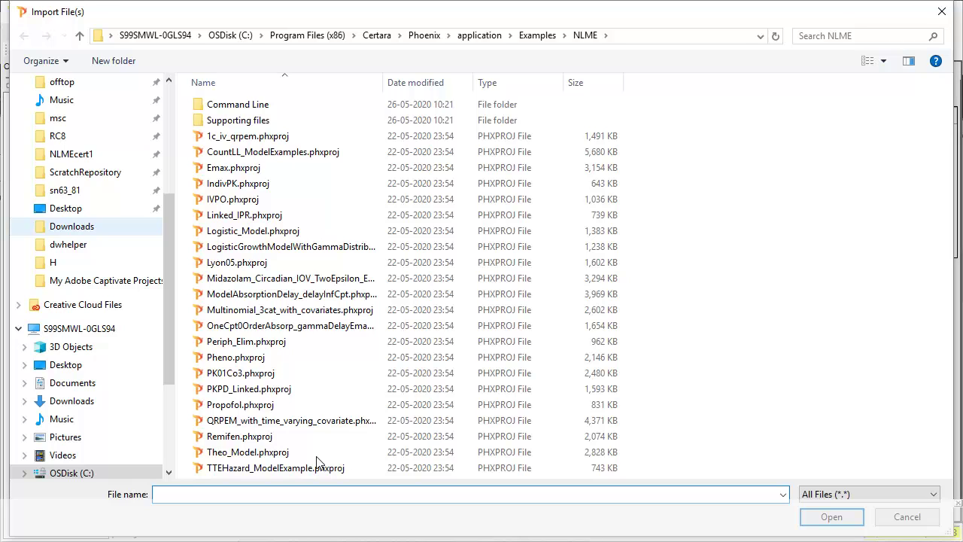
Step: Import theopp.csv from the Supporting files folder as a project dataset
{"action": "double_click", "coordinate": [237, 123]}
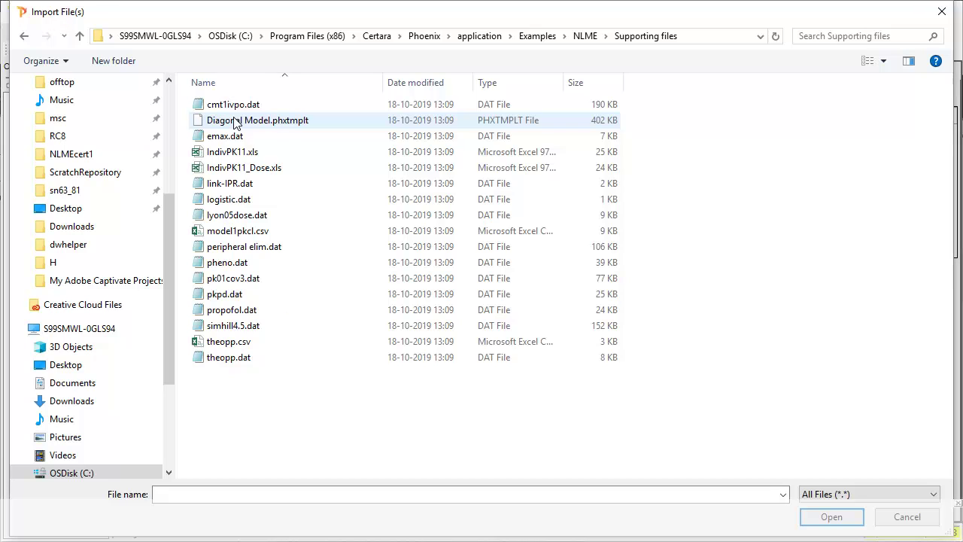
{"action": "left_click", "coordinate": [230, 345]}
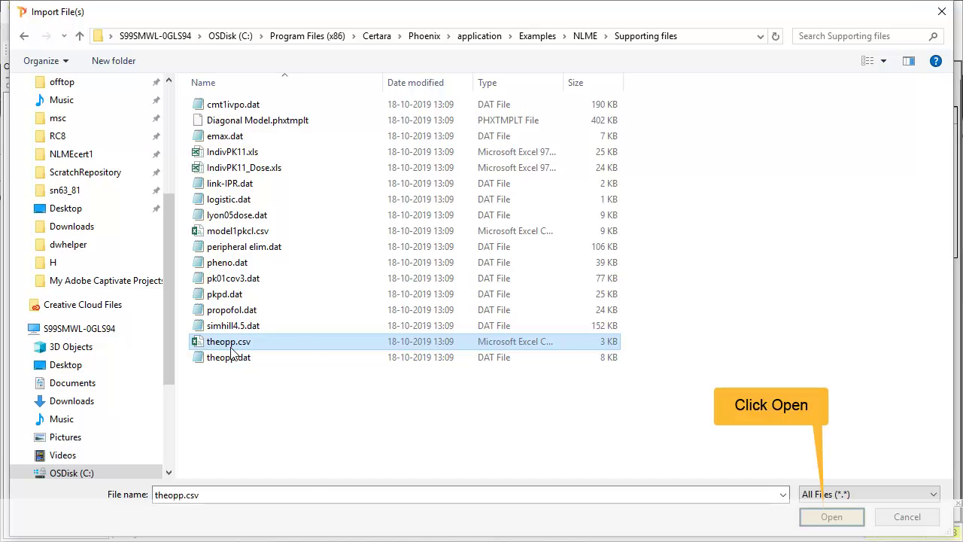
{"action": "left_click", "coordinate": [831, 517]}
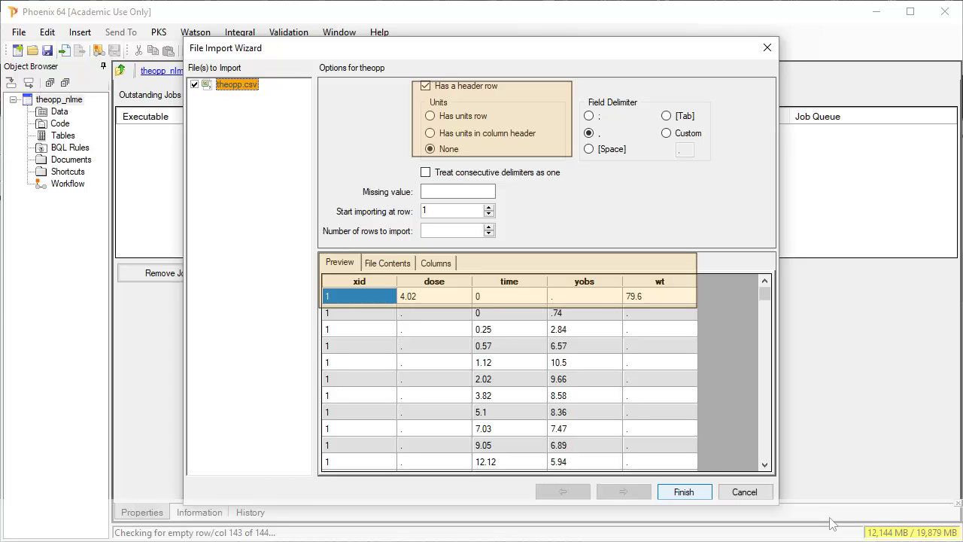
{"action": "left_click", "coordinate": [699, 493]}
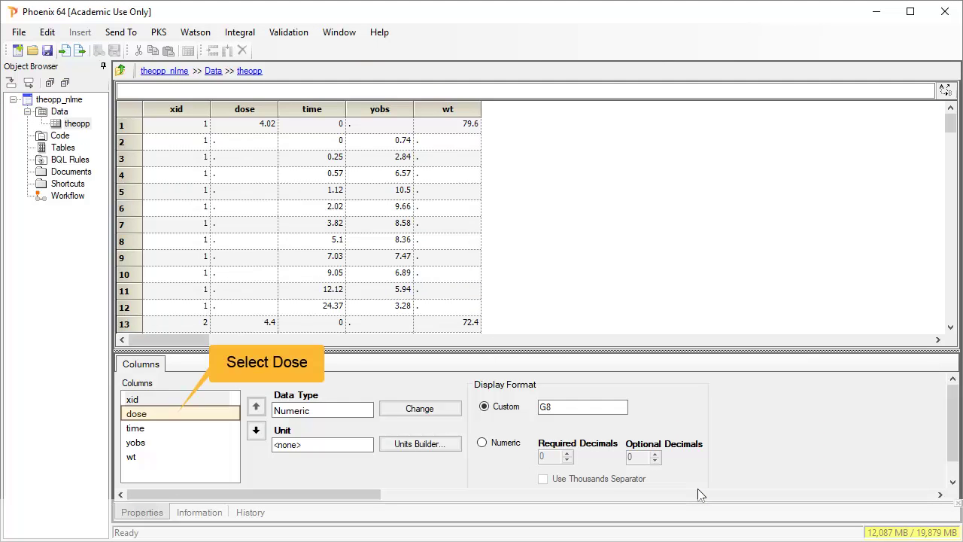
Step: Give the theopp columns units: dose mg/kg, time h, yobs mg/L and wt kg
{"action": "left_click", "coordinate": [164, 413]}
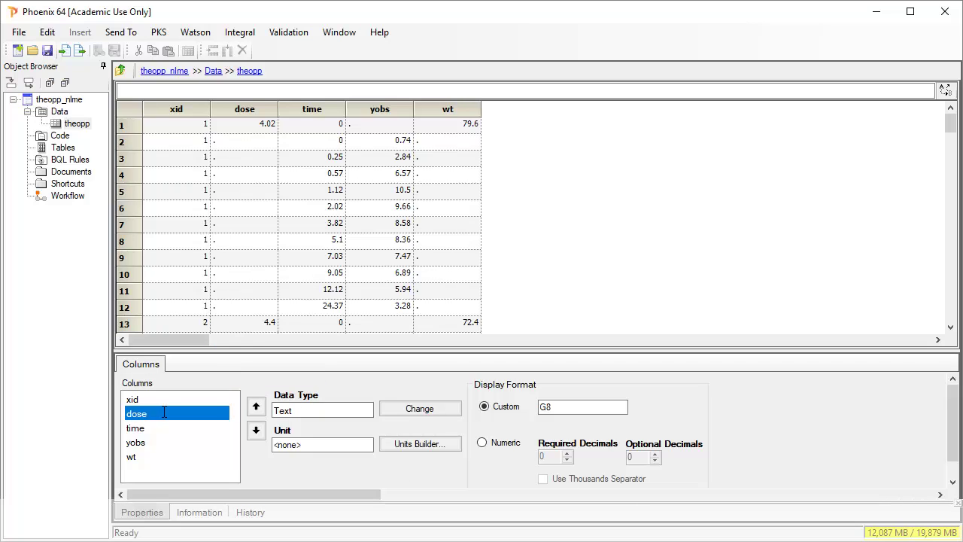
{"action": "left_click", "coordinate": [308, 445]}
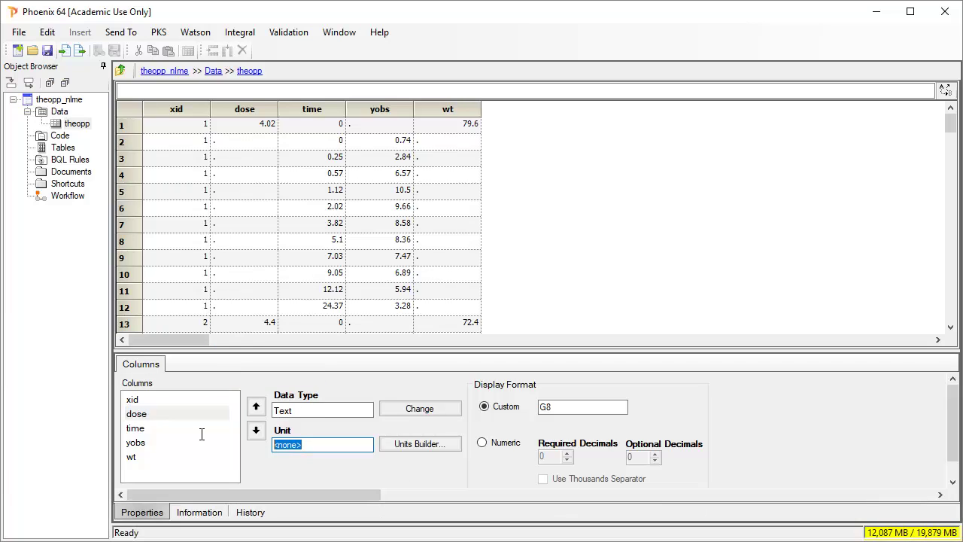
{"action": "type", "text": "mg/kg"}
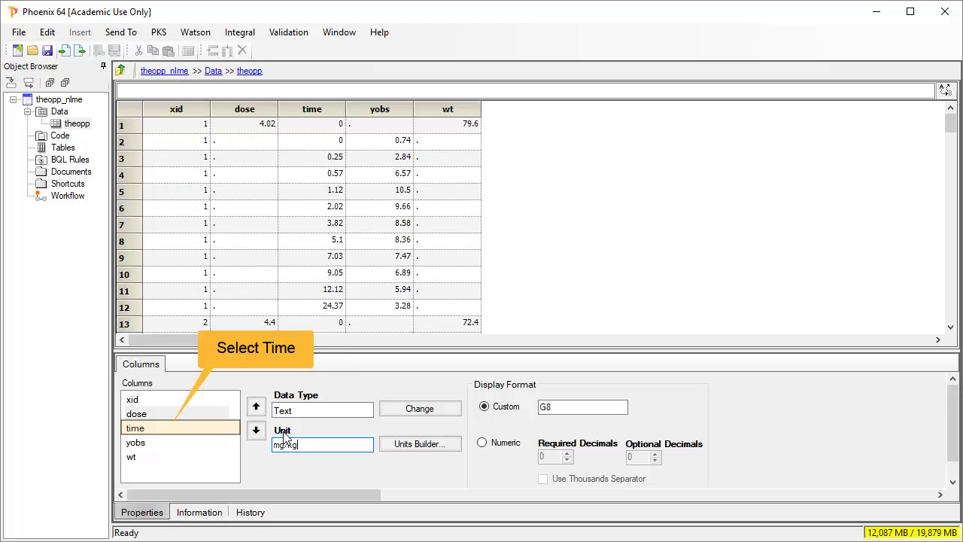
{"action": "left_click", "coordinate": [138, 428]}
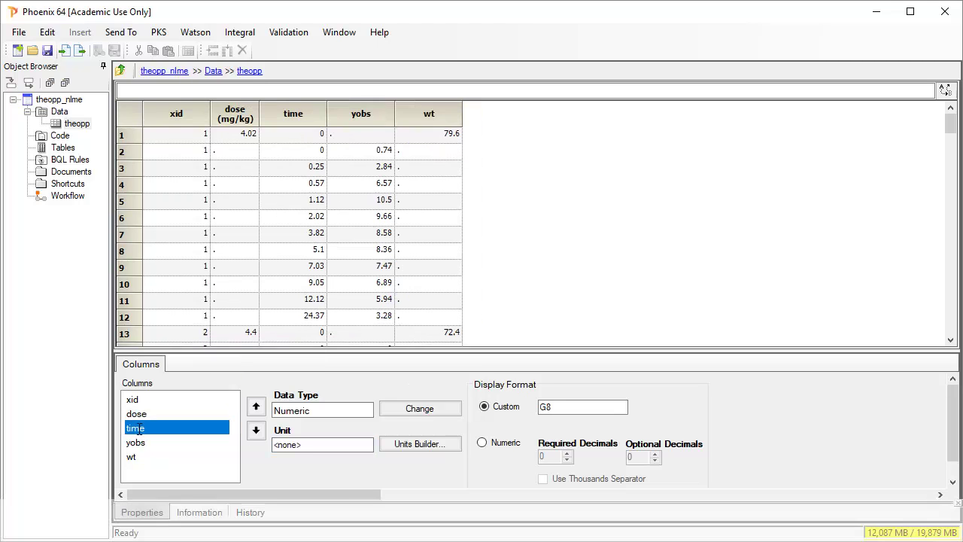
{"action": "left_click", "coordinate": [311, 443]}
{"action": "type", "text": "h"}
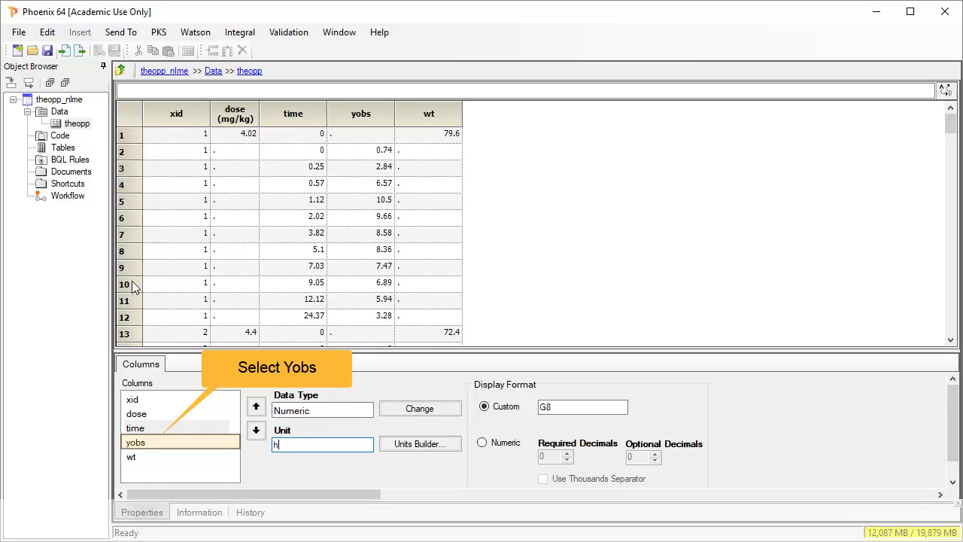
{"action": "left_click", "coordinate": [138, 444]}
{"action": "type", "text": "mg/L"}
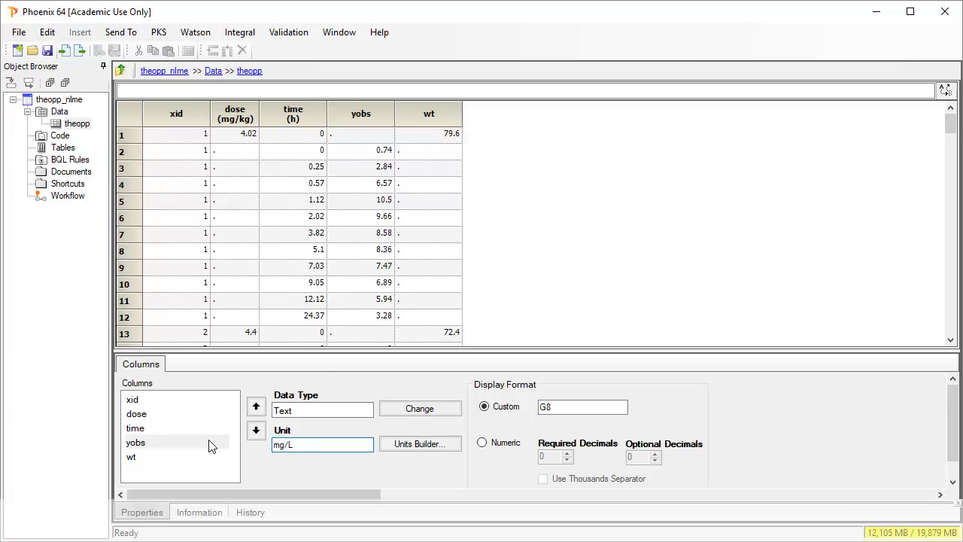
{"action": "left_click", "coordinate": [155, 457]}
{"action": "left_click", "coordinate": [311, 445]}
{"action": "type", "text": "kg"}
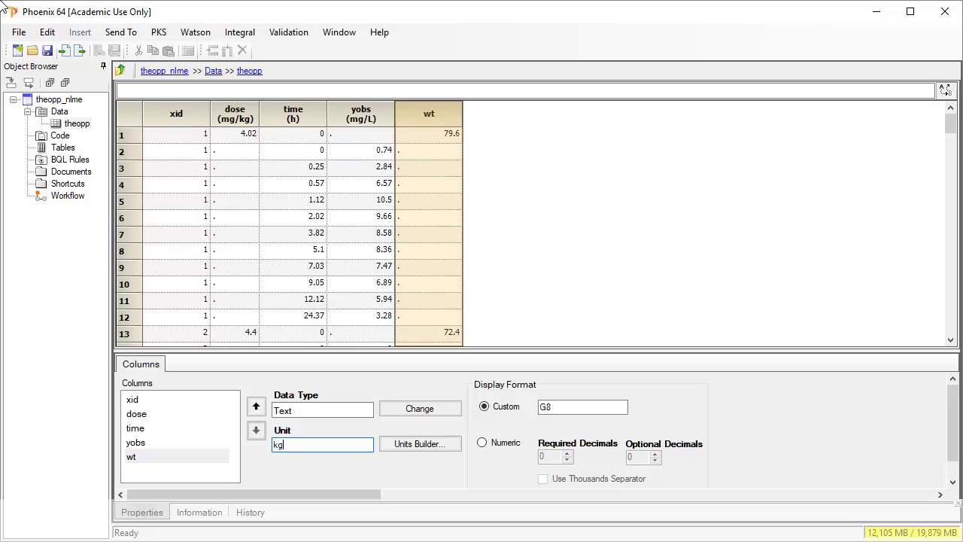
{"action": "key", "text": "Return"}
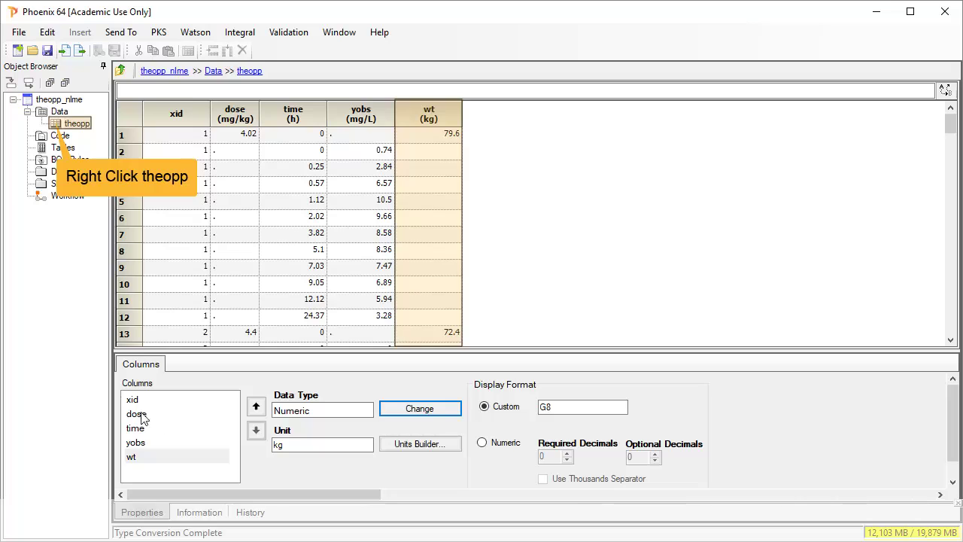
Step: Send the theopp dataset to a new XY Plot
{"action": "right_click", "coordinate": [57, 124]}
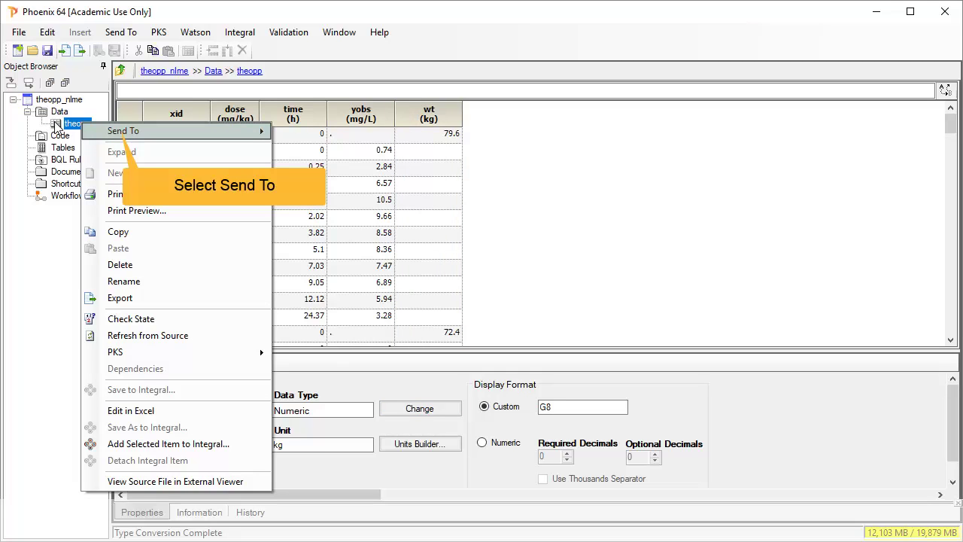
{"action": "left_click", "coordinate": [117, 134]}
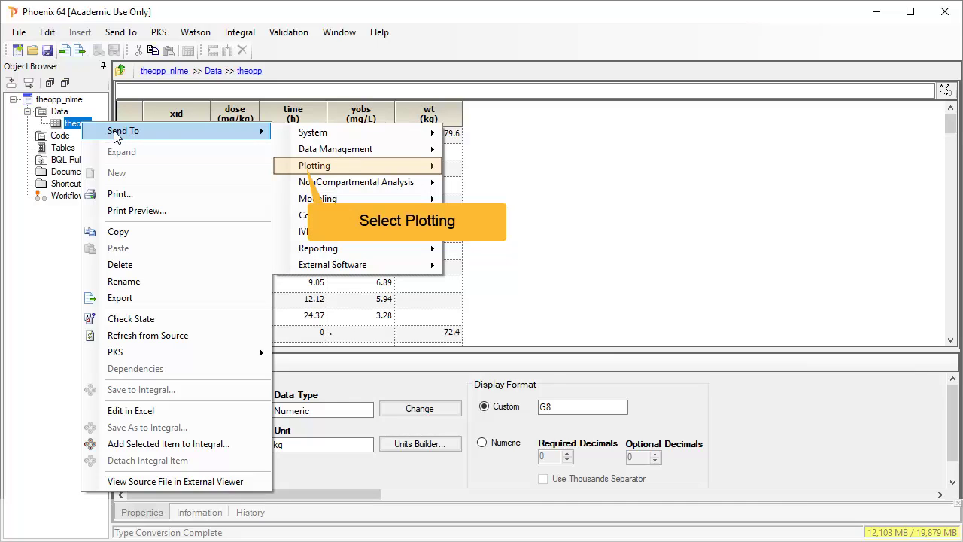
{"action": "left_click", "coordinate": [305, 169]}
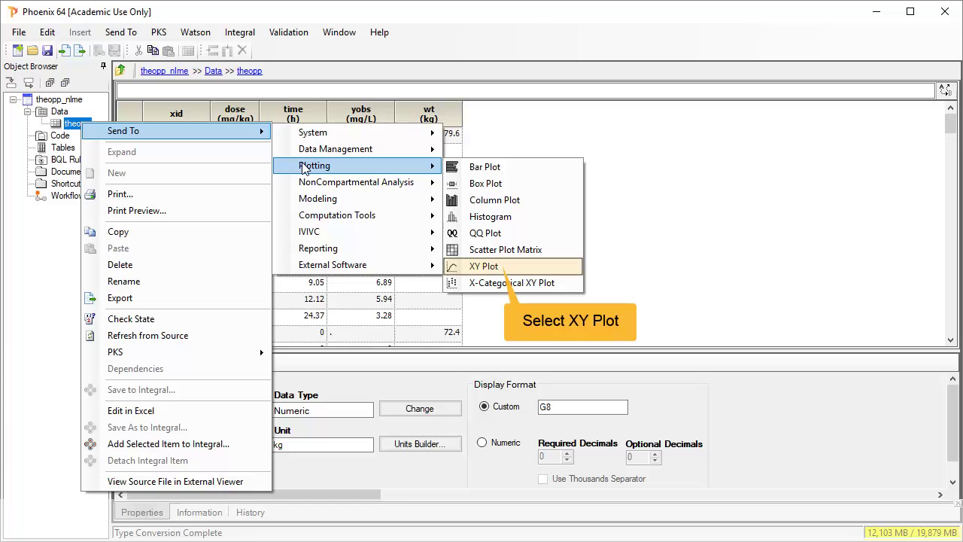
{"action": "left_click", "coordinate": [482, 267]}
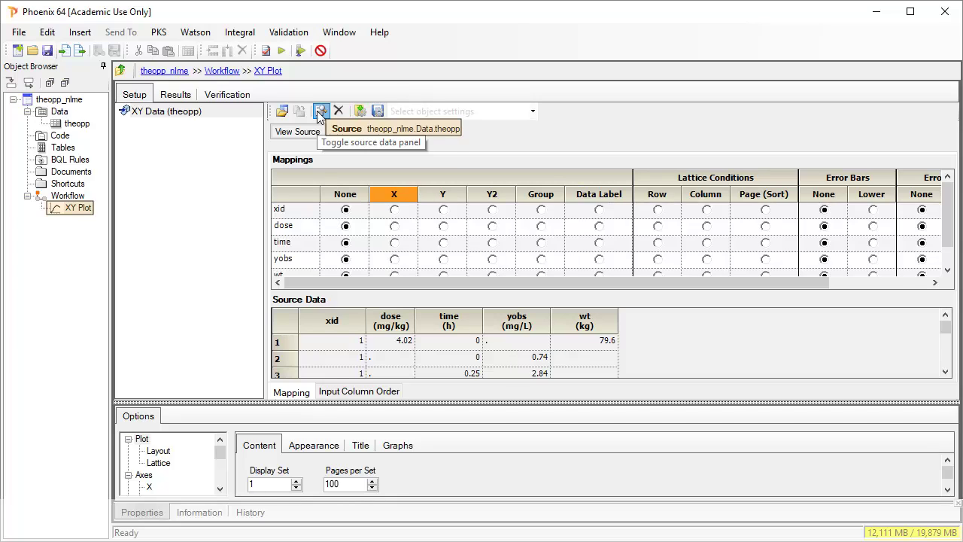
Step: Hide the source preview and map xid to Group, time to X, yobs to Y
{"action": "left_click", "coordinate": [320, 111]}
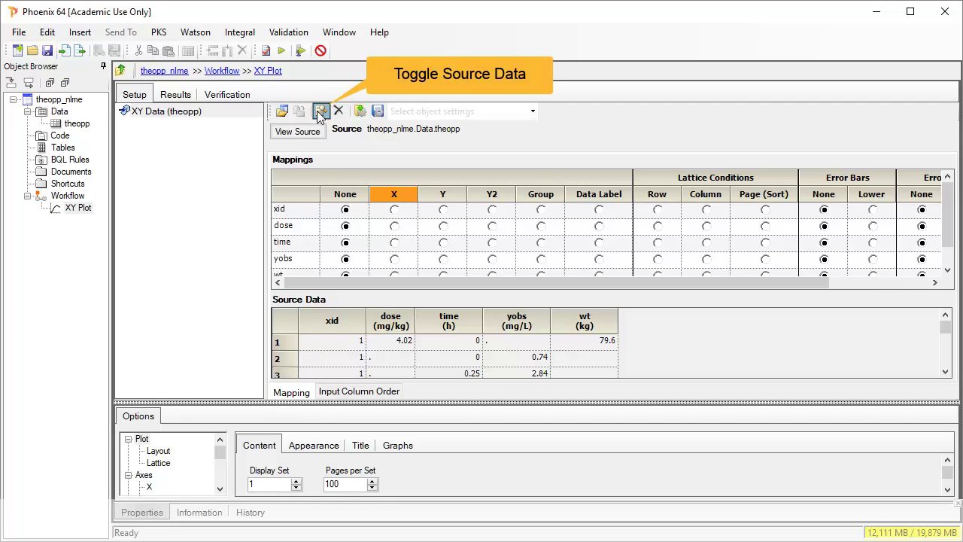
{"action": "left_click", "coordinate": [320, 111]}
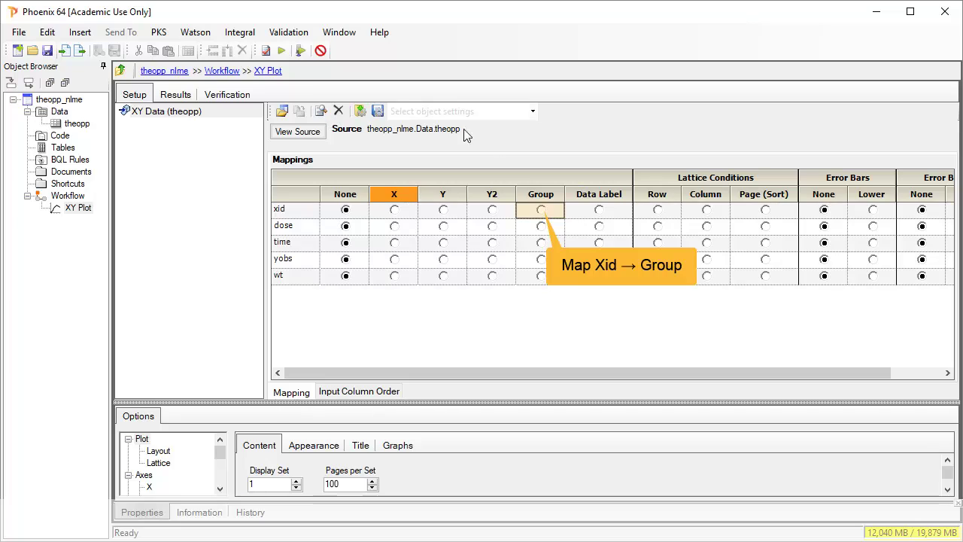
{"action": "left_click", "coordinate": [541, 210]}
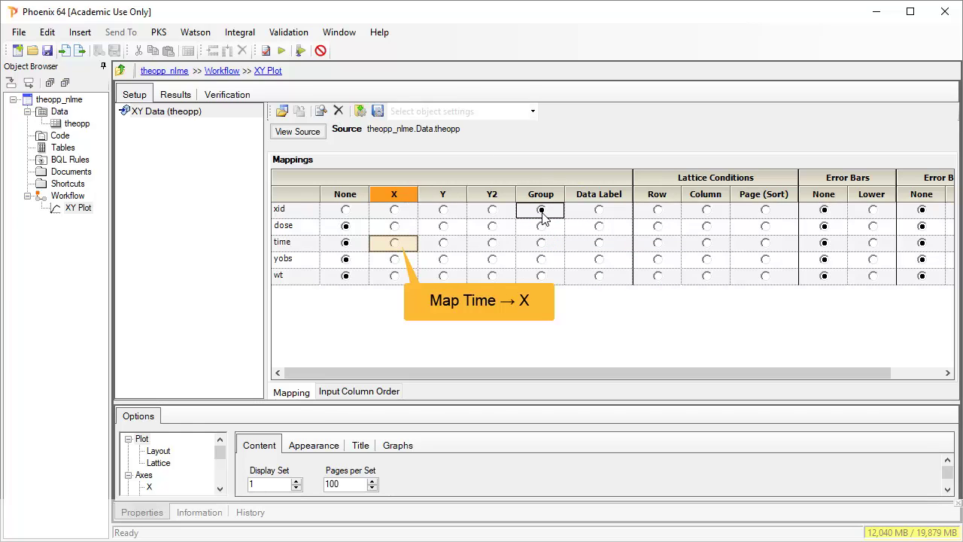
{"action": "left_click", "coordinate": [395, 243]}
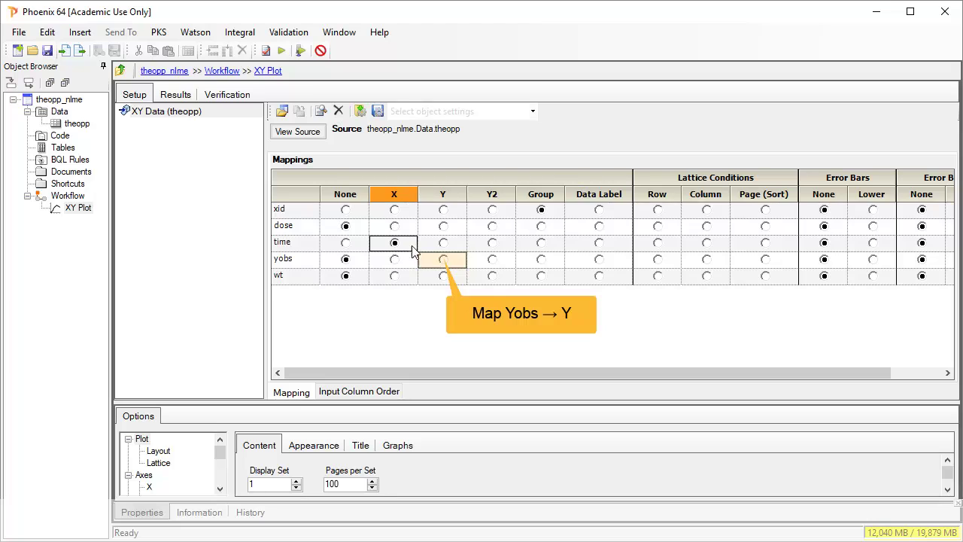
{"action": "left_click", "coordinate": [443, 259]}
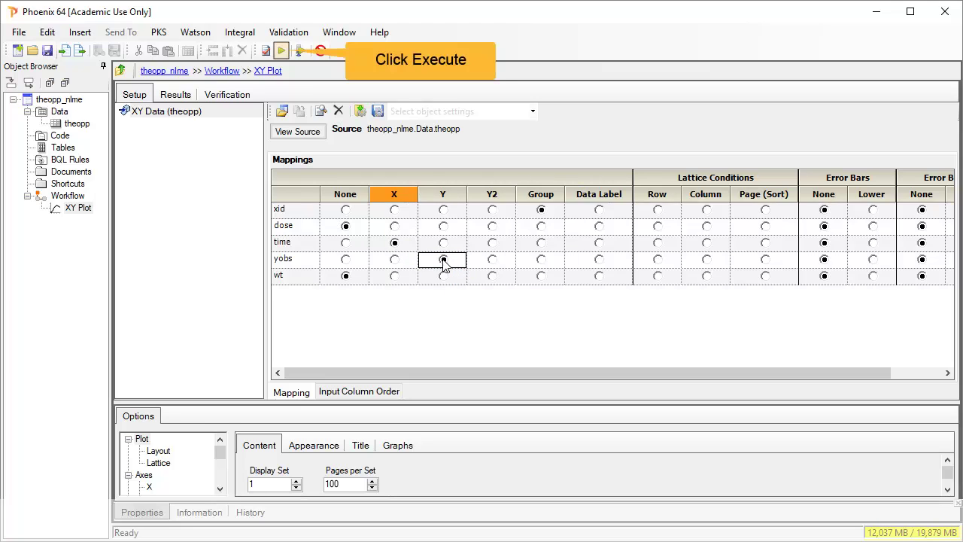
Step: Execute the XY Plot and switch its Y axis to a logarithmic scale
{"action": "left_click", "coordinate": [282, 50]}
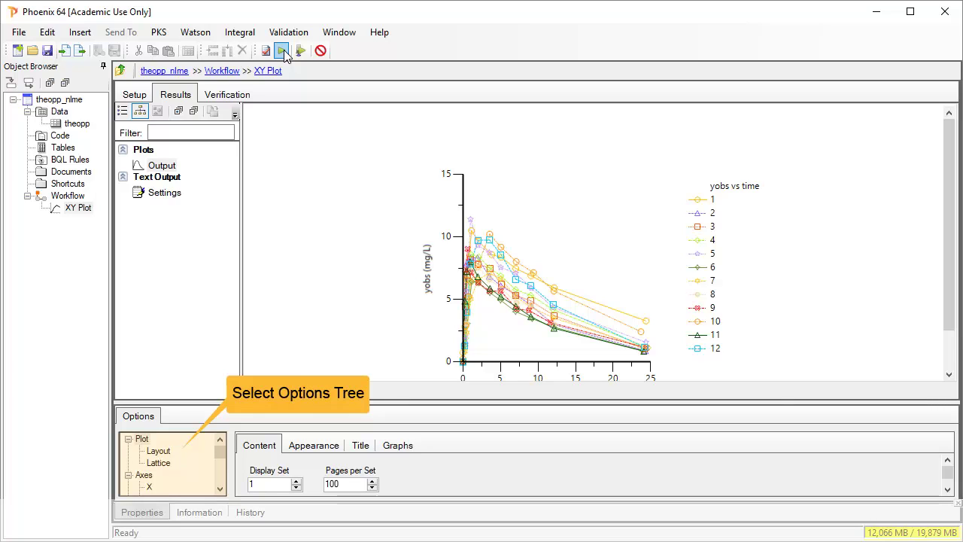
{"action": "left_click", "coordinate": [220, 489]}
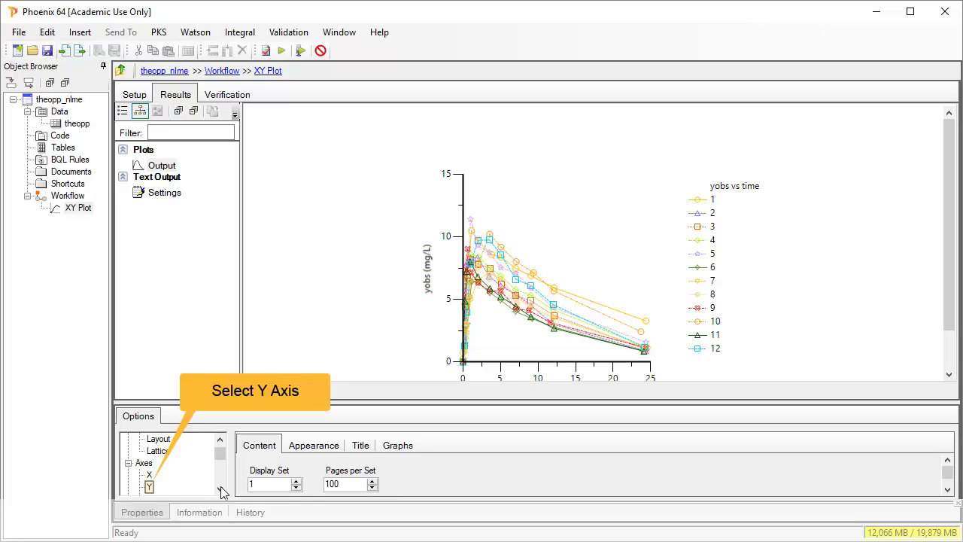
{"action": "left_click", "coordinate": [150, 487]}
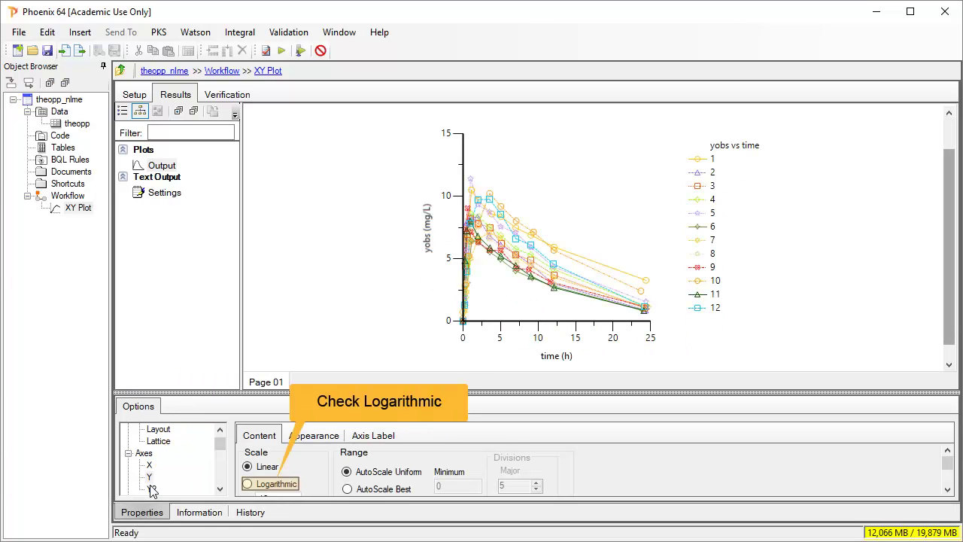
{"action": "left_click", "coordinate": [247, 484]}
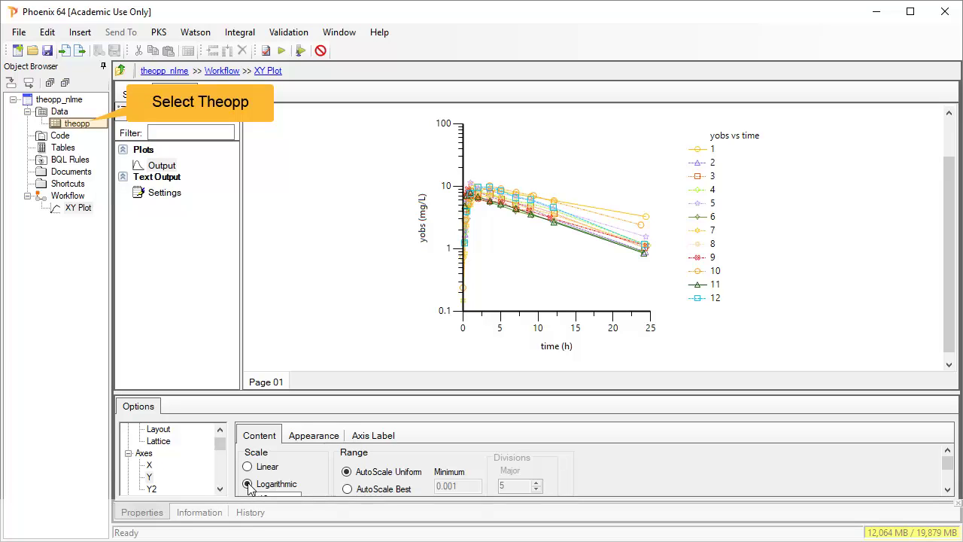
Step: Send the theopp dataset to a new Maximum Likelihood Models object
{"action": "left_click", "coordinate": [69, 124]}
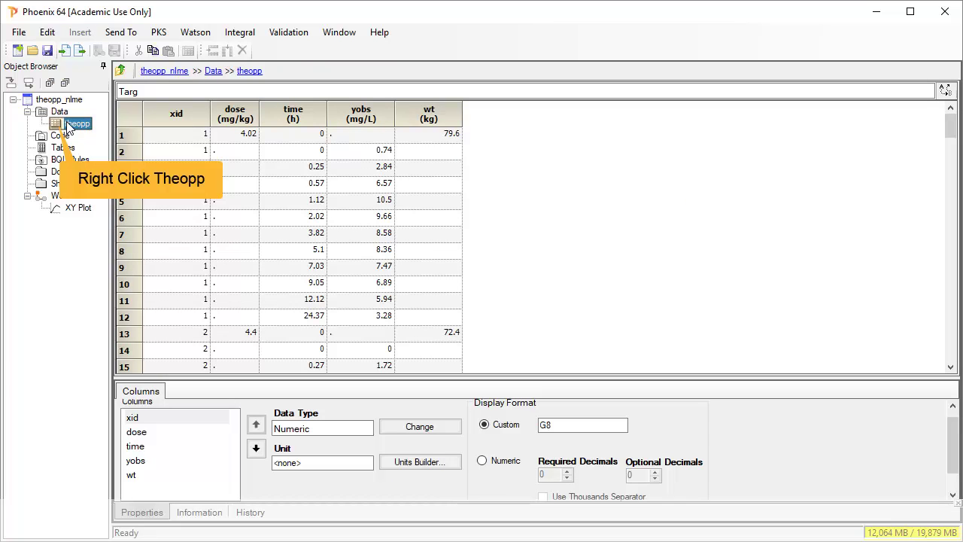
{"action": "right_click", "coordinate": [58, 127]}
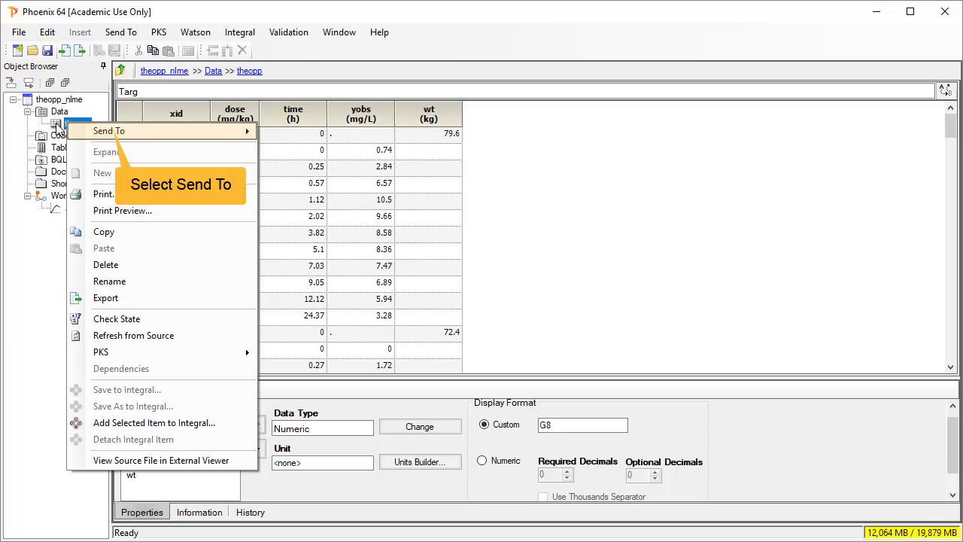
{"action": "left_click", "coordinate": [106, 132]}
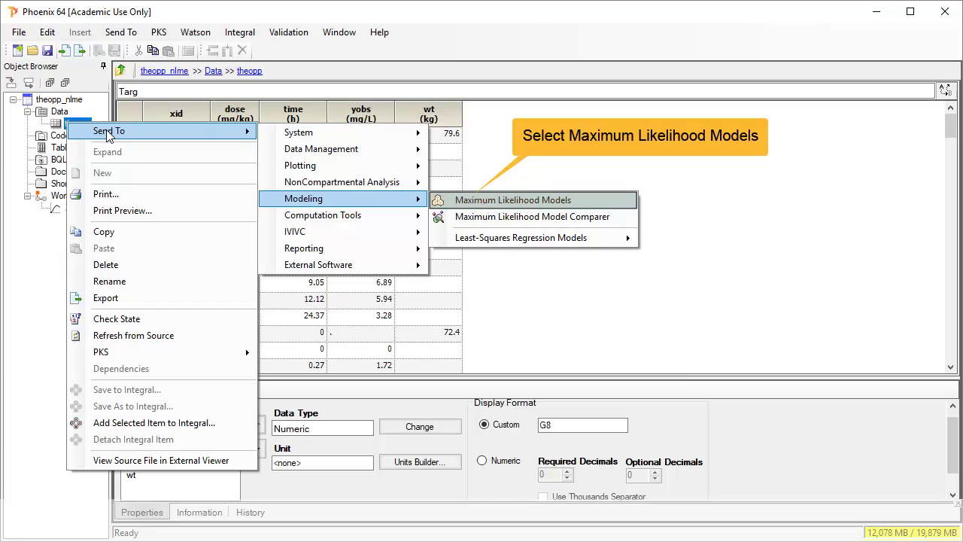
{"action": "left_click", "coordinate": [472, 200]}
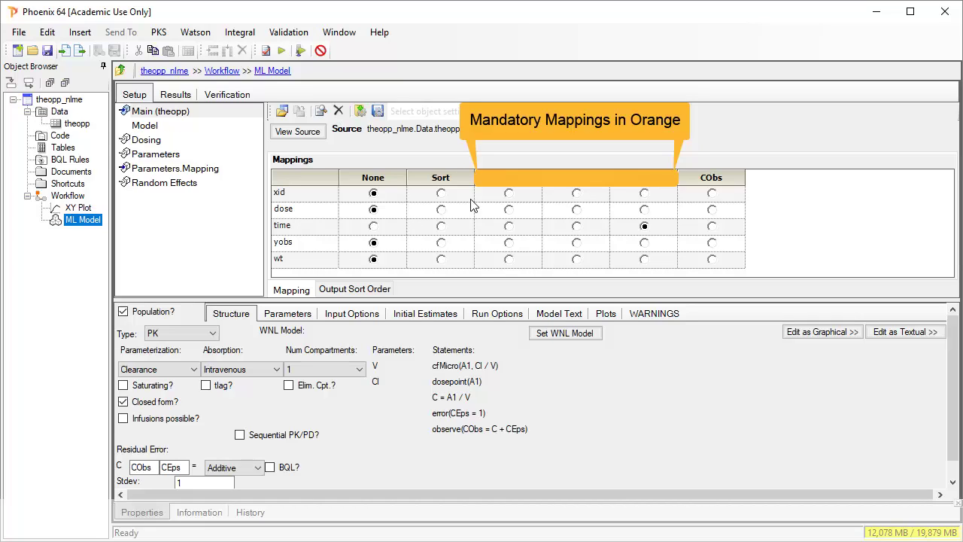
Step: Map xid to ID, yobs to CObs and dose to A1 after checking missing mappings
{"action": "left_click", "coordinate": [509, 194]}
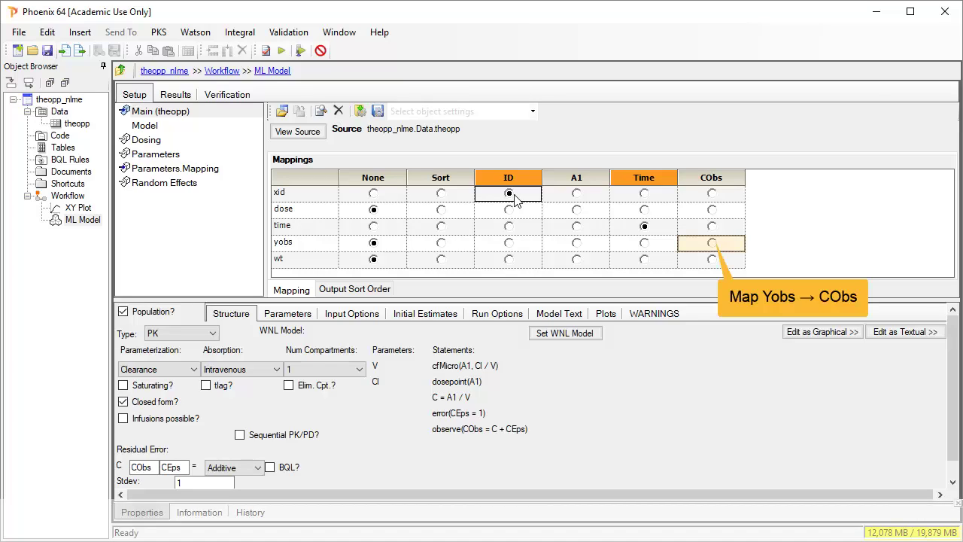
{"action": "left_click", "coordinate": [712, 243]}
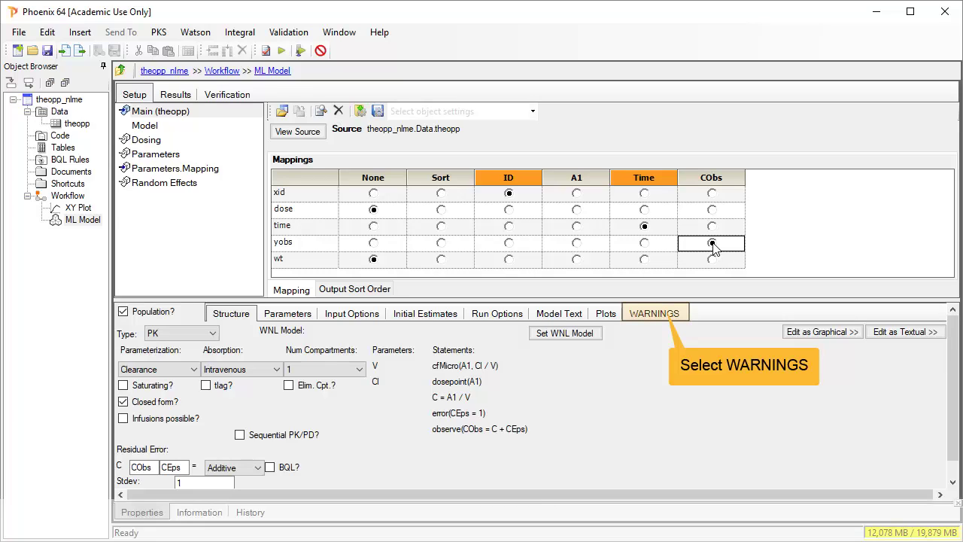
{"action": "left_click", "coordinate": [662, 315]}
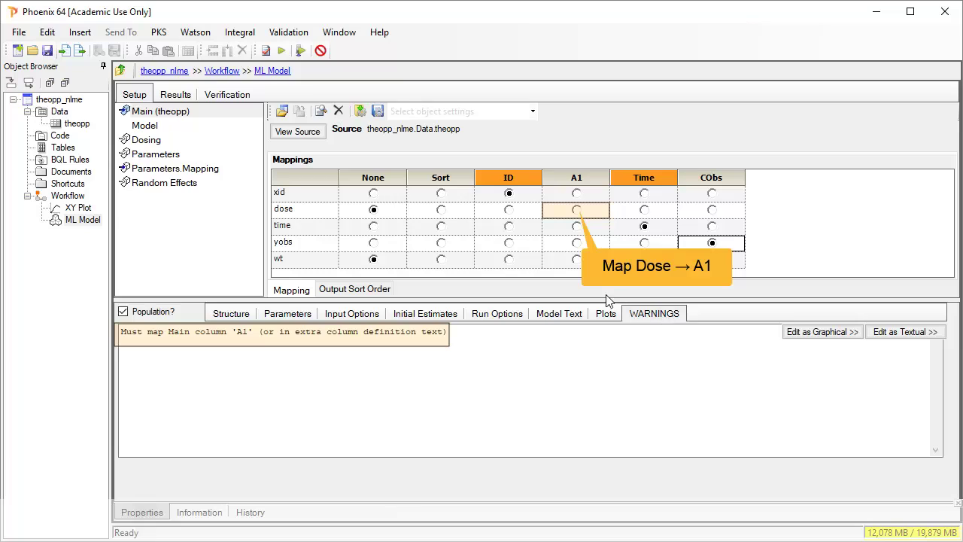
{"action": "left_click", "coordinate": [577, 210]}
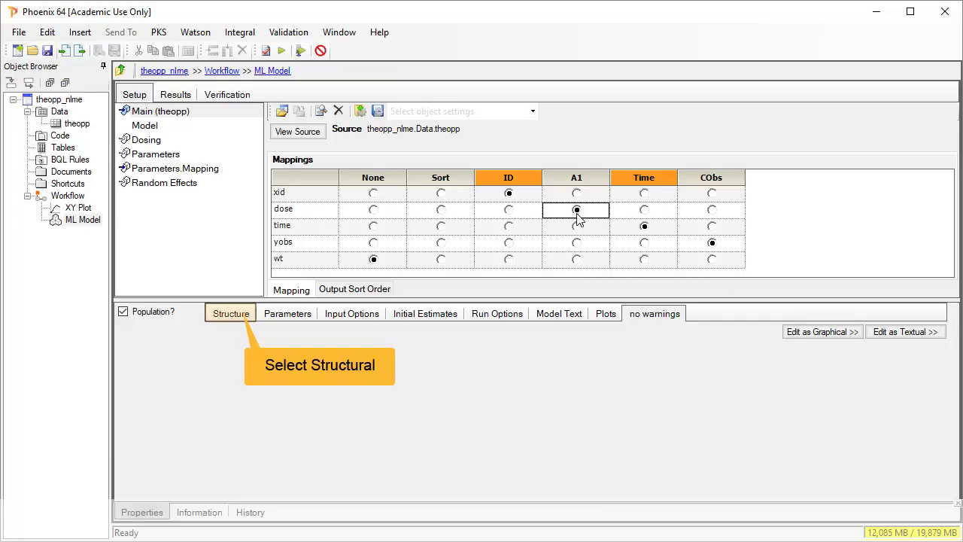
{"action": "left_click", "coordinate": [235, 314]}
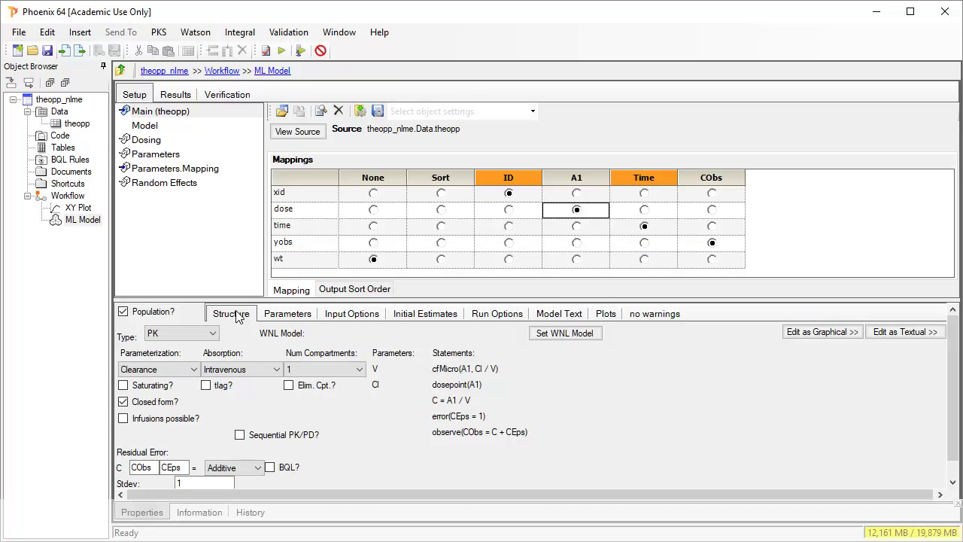
Step: Display the ML Model's one-compartment diagram with V, Cl and CObs
{"action": "left_click", "coordinate": [151, 128]}
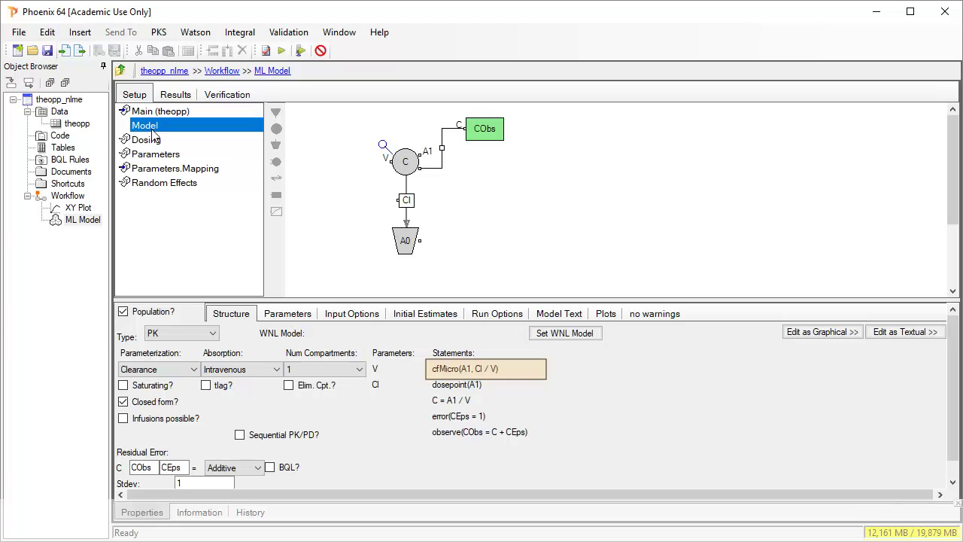
Step: Turn off the closed-form solution and set absorption to Extravascular
{"action": "left_click", "coordinate": [123, 404]}
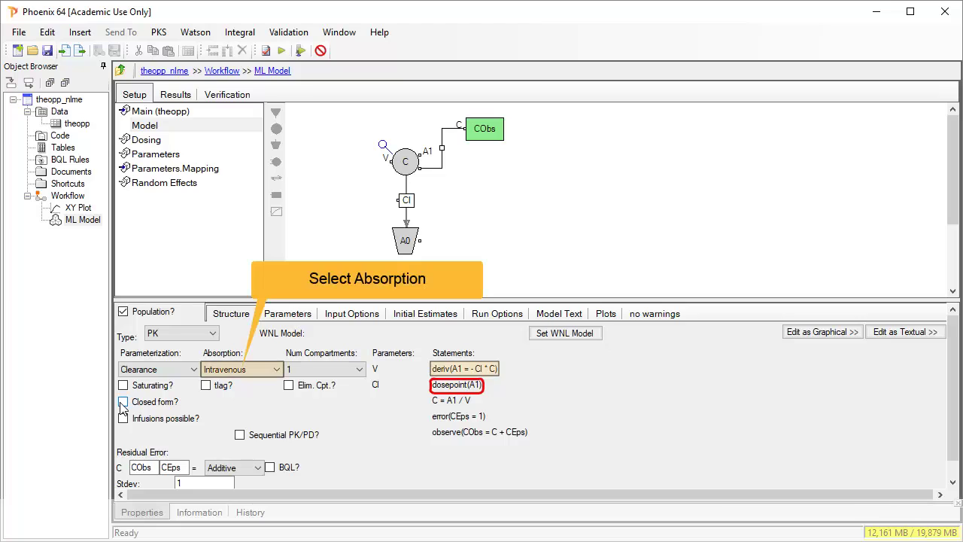
{"action": "left_click", "coordinate": [222, 373]}
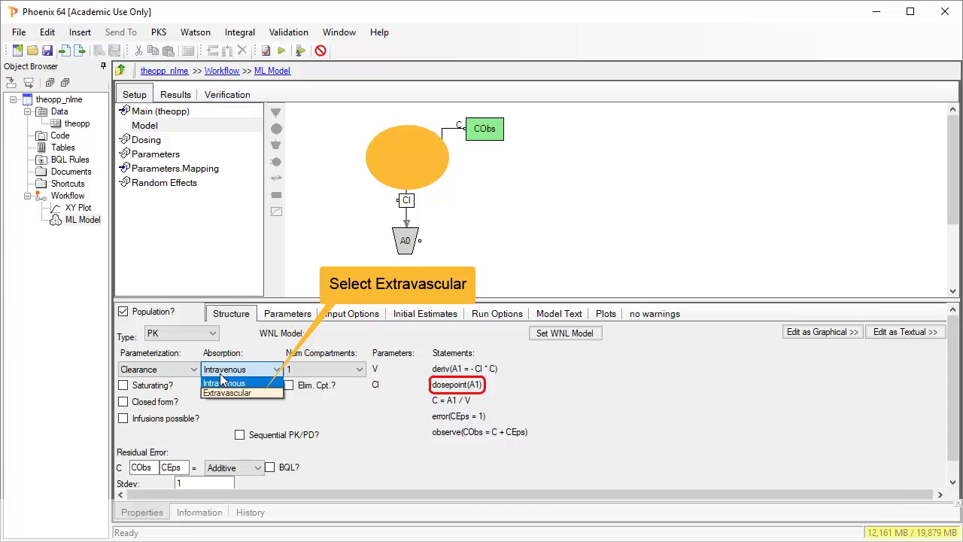
{"action": "left_click", "coordinate": [227, 393]}
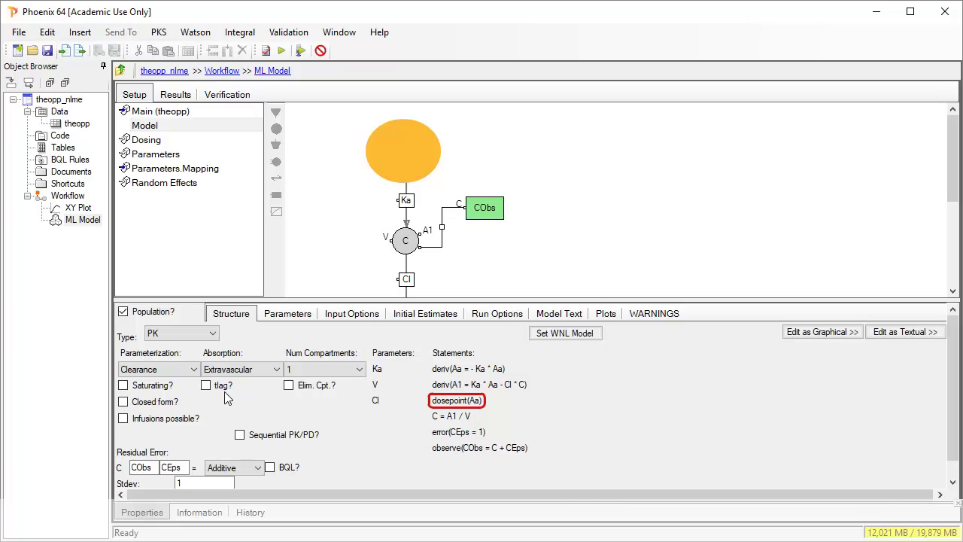
Step: Clear the warnings by mapping dose to Aa in Main (theopp), then view Initial Estimates
{"action": "left_click", "coordinate": [668, 313]}
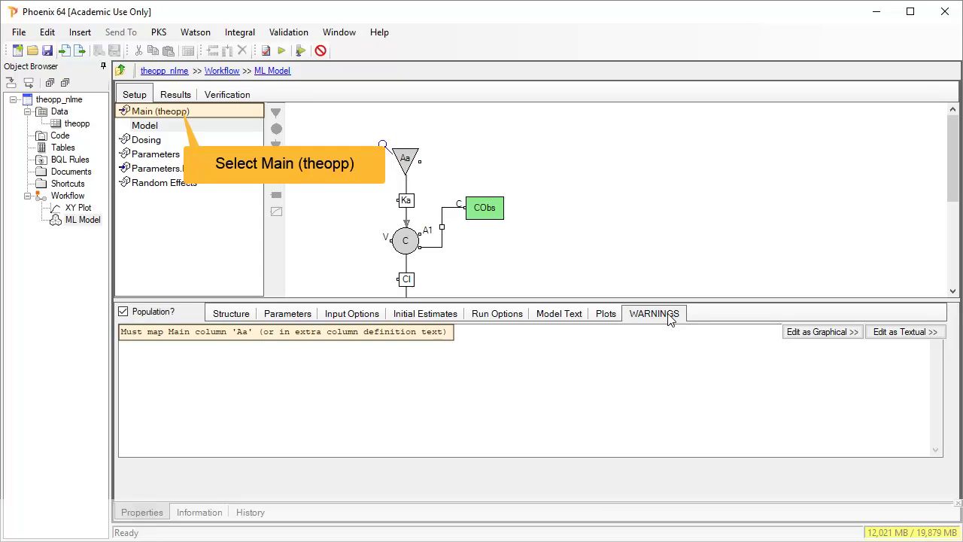
{"action": "left_click", "coordinate": [176, 113]}
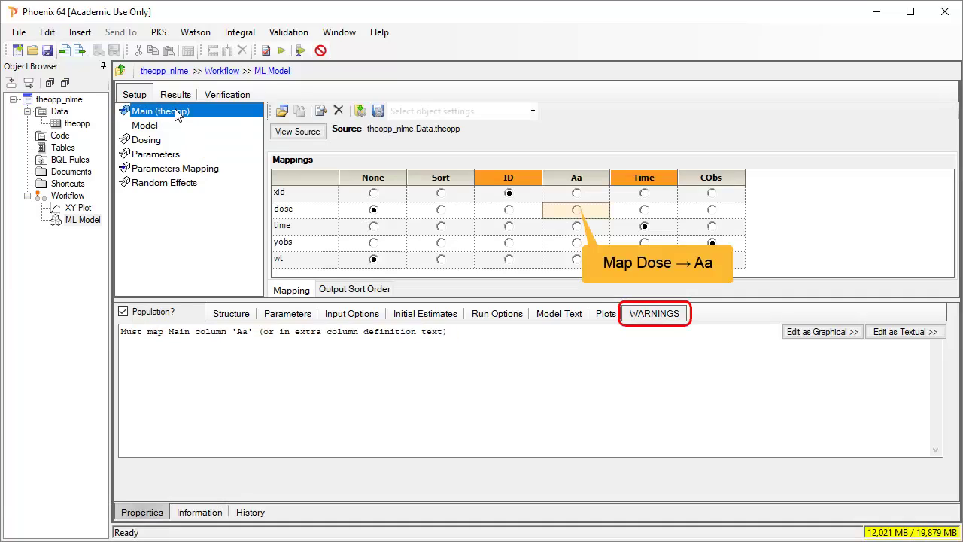
{"action": "left_click", "coordinate": [576, 210]}
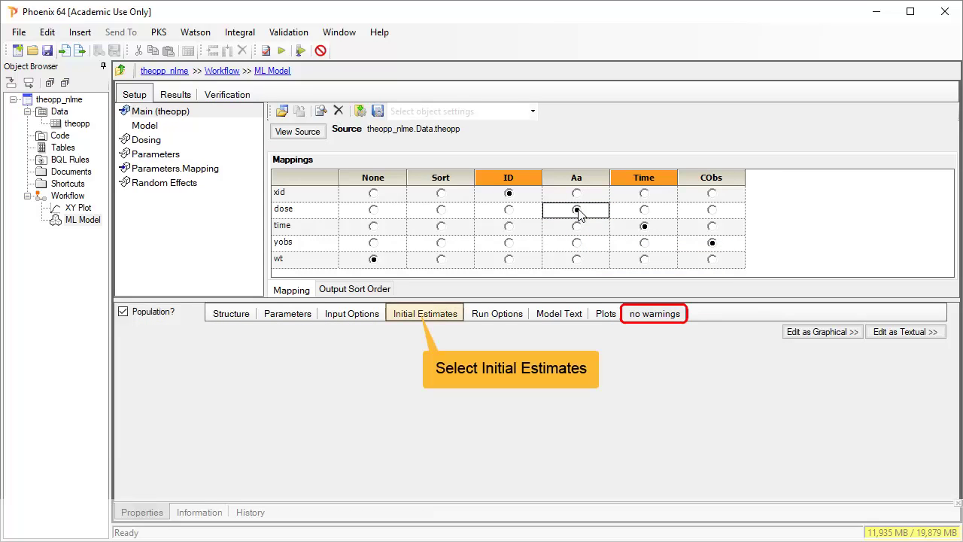
{"action": "left_click", "coordinate": [414, 314]}
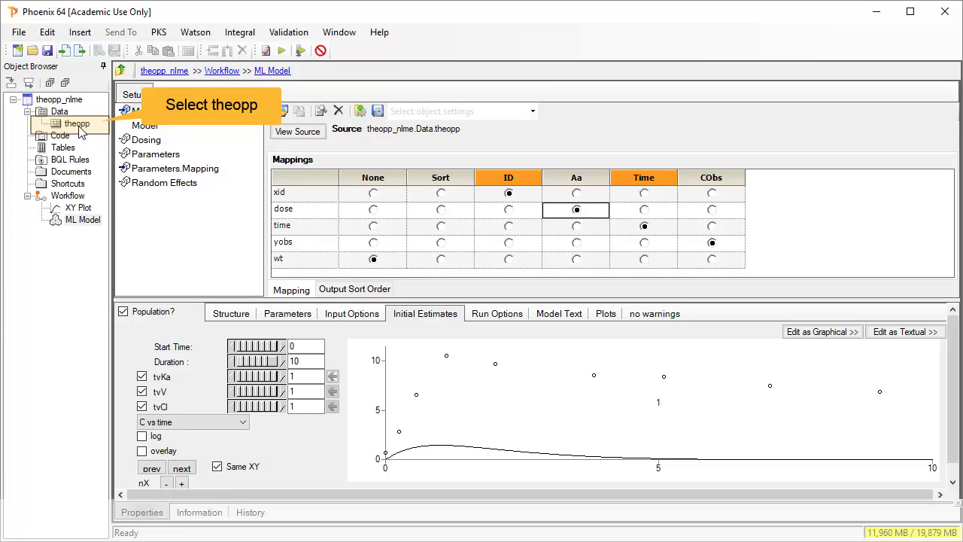
Step: Check dose and peak concentration in theopp, then return to ML Model's initial estimates (all 1)
{"action": "left_click", "coordinate": [78, 125]}
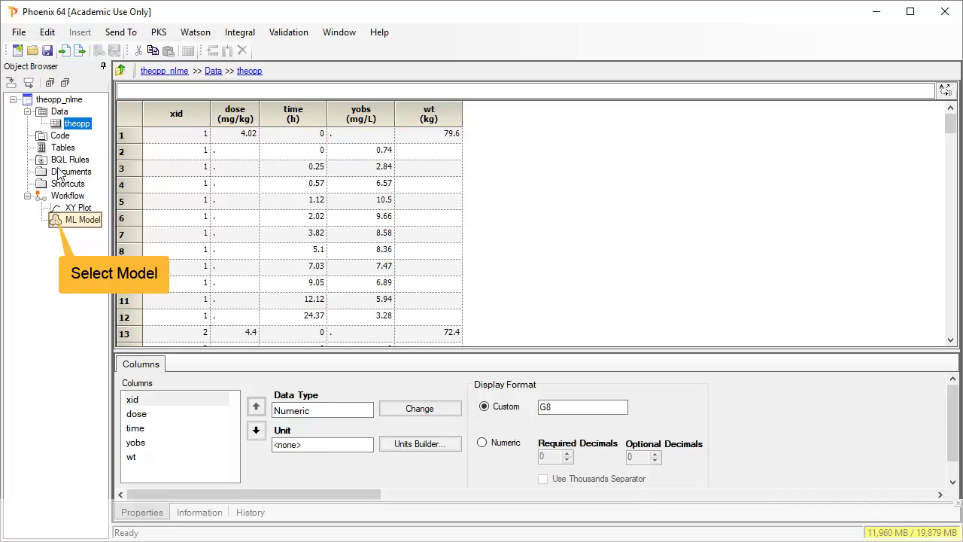
{"action": "left_click", "coordinate": [56, 219]}
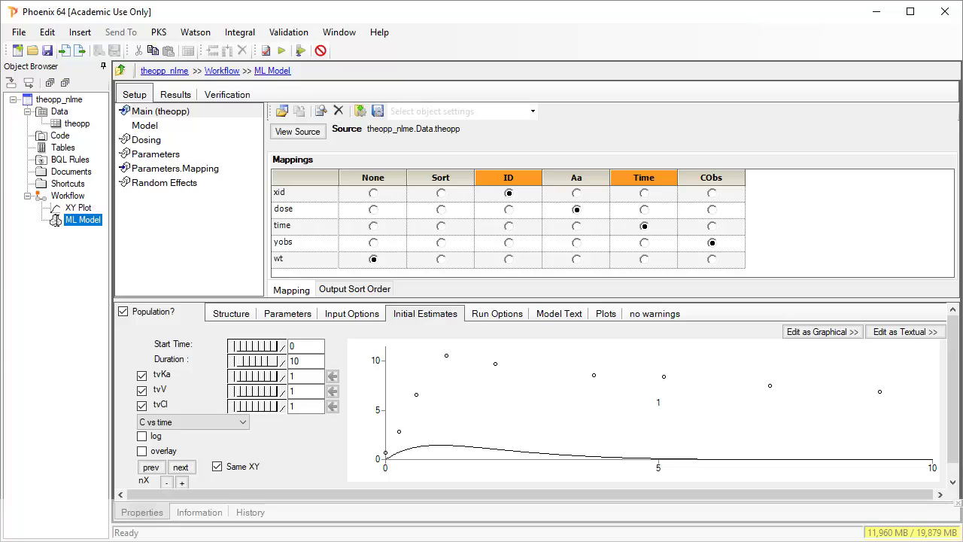
Step: Set the tvV initial estimate to 0.4, overlaying all subjects on a log-scale plot
{"action": "double_click", "coordinate": [301, 391]}
{"action": "type", "text": "0.4"}
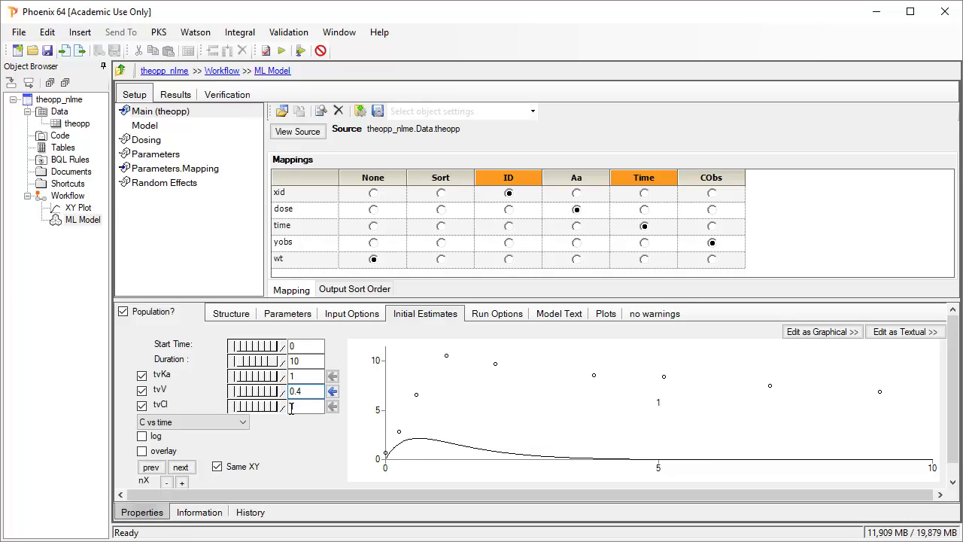
{"action": "key", "text": "ctrl+a"}
{"action": "type", "text": ".4"}
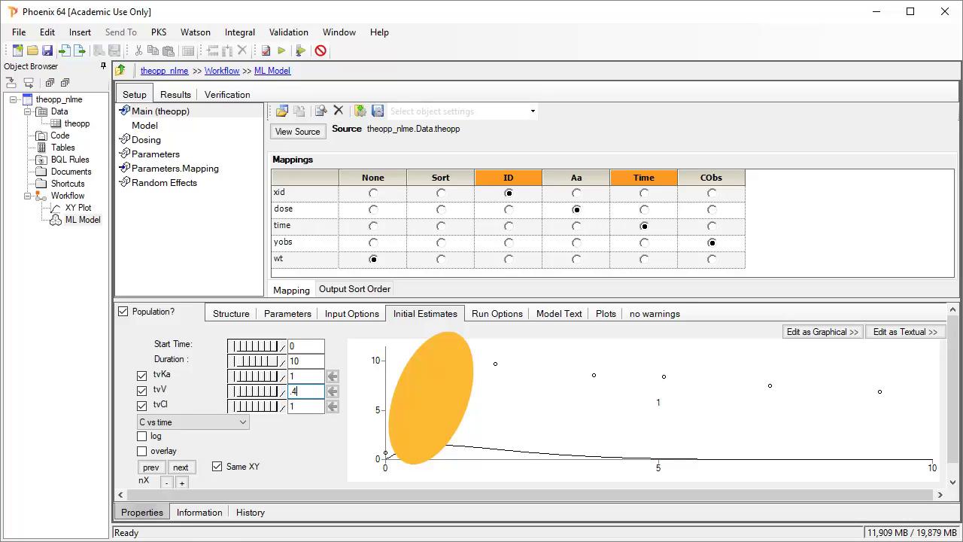
{"action": "key", "text": "Return"}
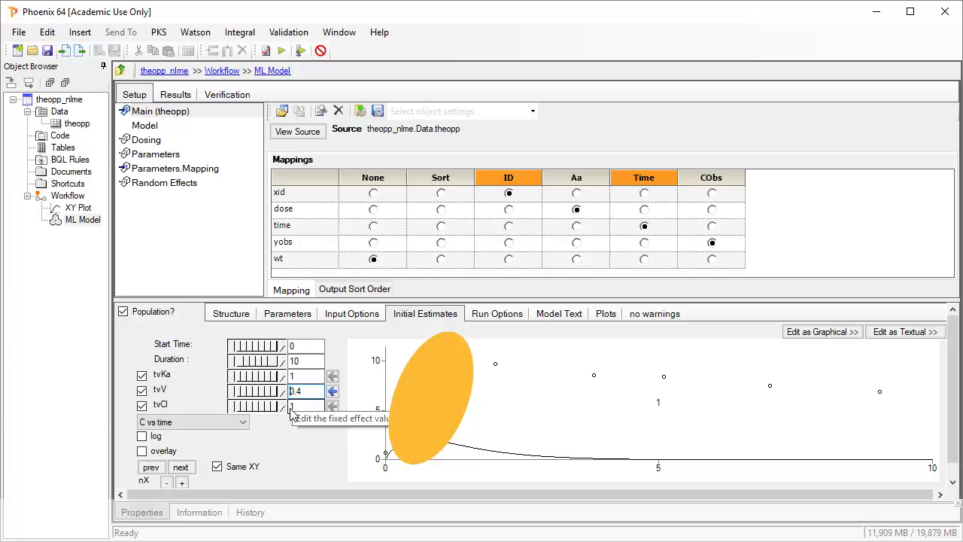
{"action": "left_click", "coordinate": [142, 452]}
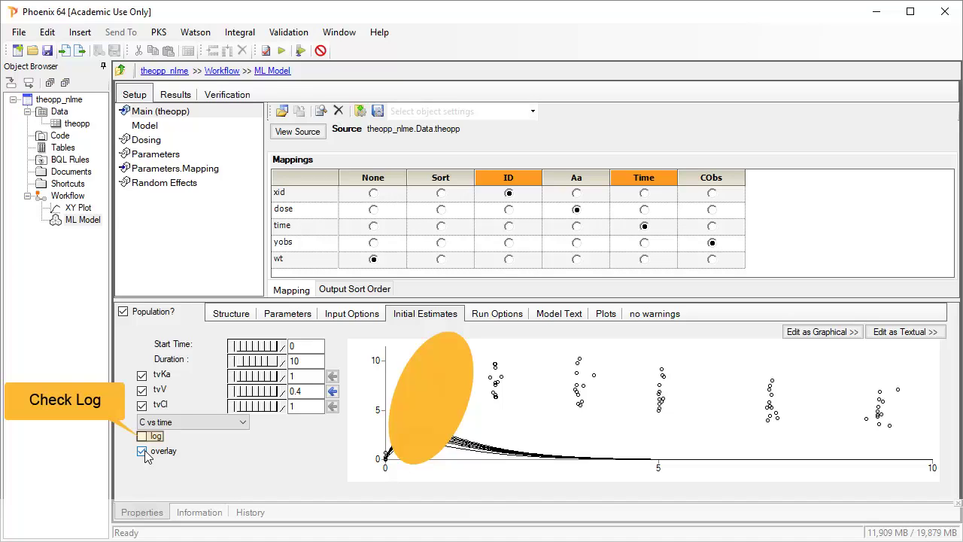
{"action": "left_click", "coordinate": [142, 436]}
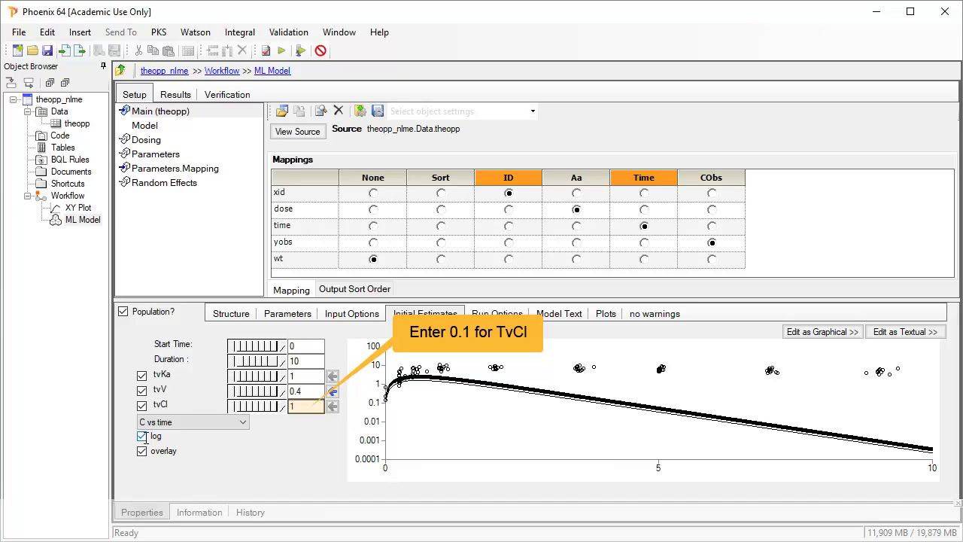
Step: Set tvCl to 0.1 and apply the tvCl and tvV values to the model
{"action": "left_click", "coordinate": [292, 406]}
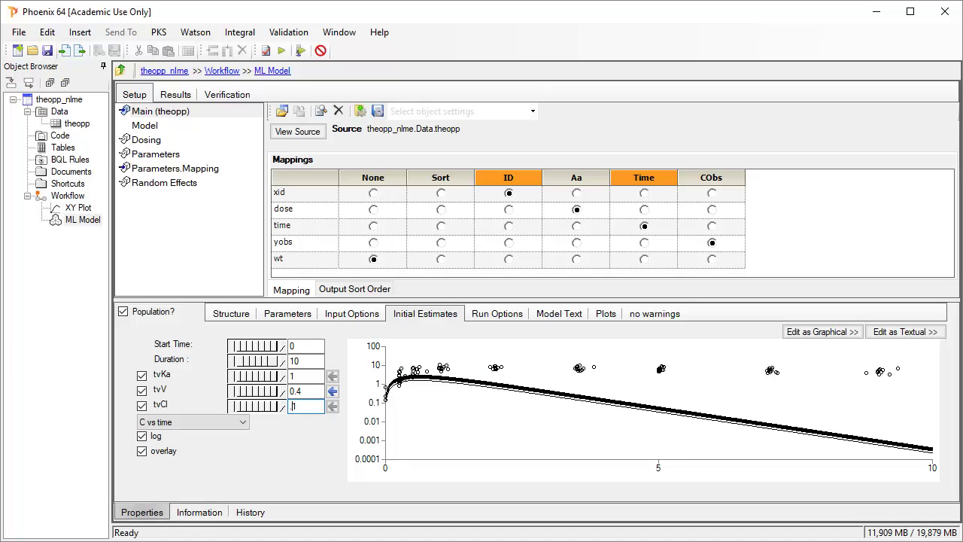
{"action": "type", "text": "0."}
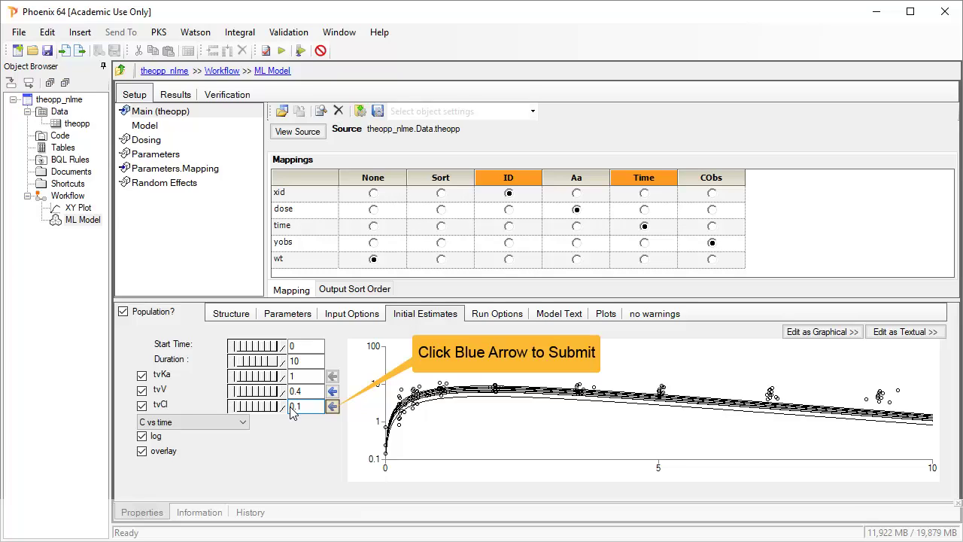
{"action": "left_click", "coordinate": [331, 409]}
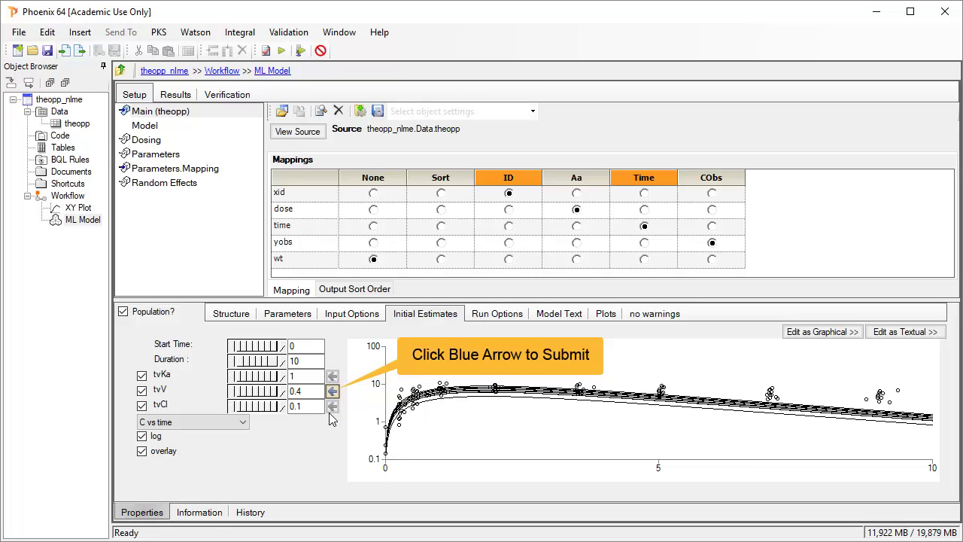
{"action": "left_click", "coordinate": [333, 391]}
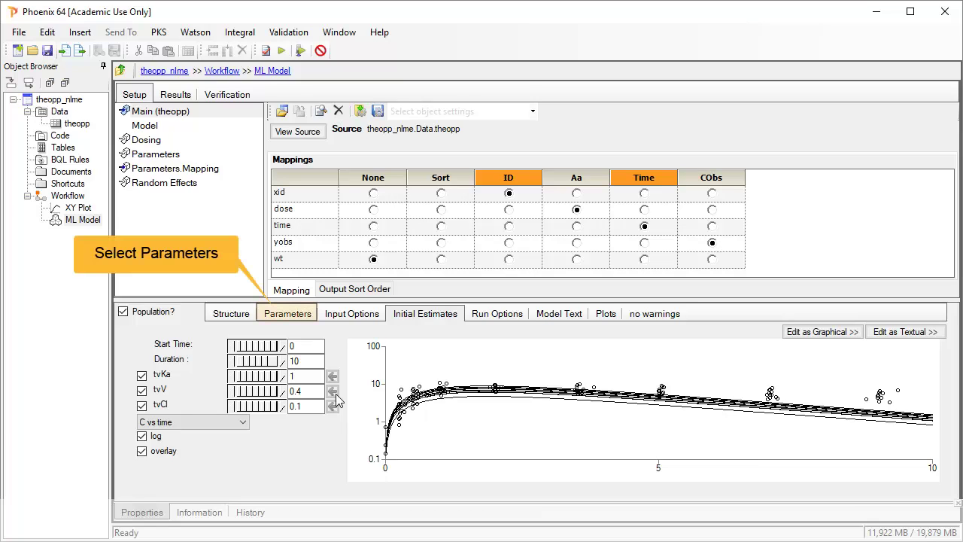
Step: Review the Fixed Effects initial values: tvKa 1, tvV 0.4, tvCl 0.1
{"action": "left_click", "coordinate": [302, 316]}
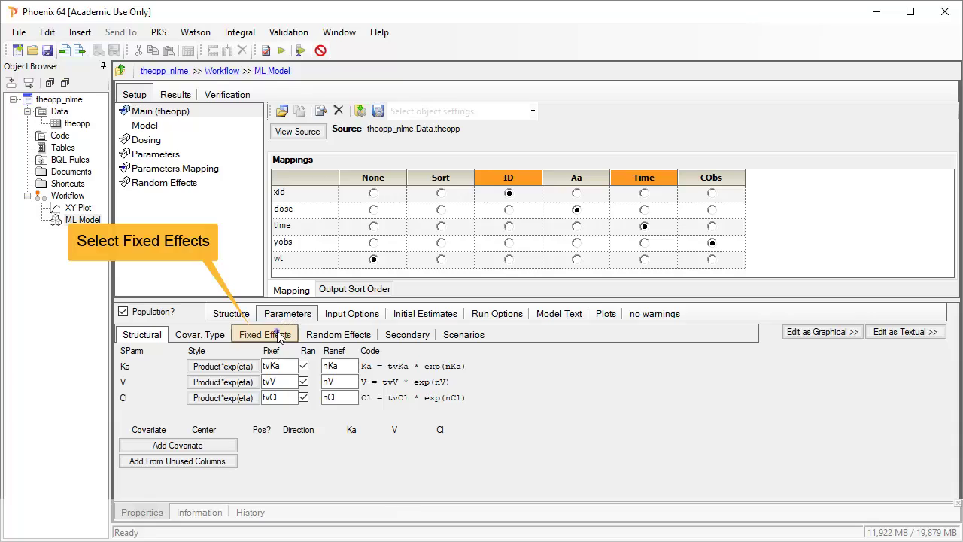
{"action": "left_click", "coordinate": [279, 336]}
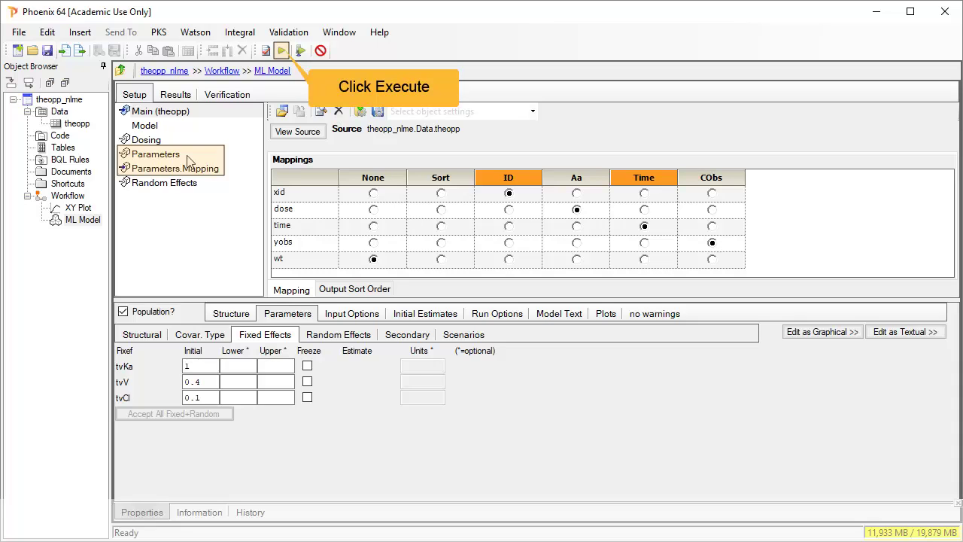
Step: Run the ML Model fit and close the job status report to view Theta estimates
{"action": "left_click", "coordinate": [281, 50]}
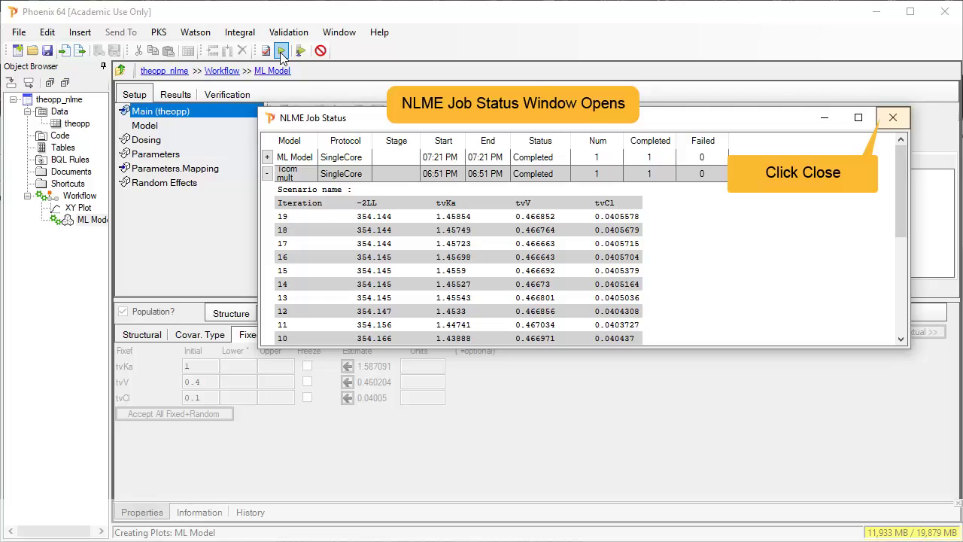
{"action": "left_click", "coordinate": [892, 117]}
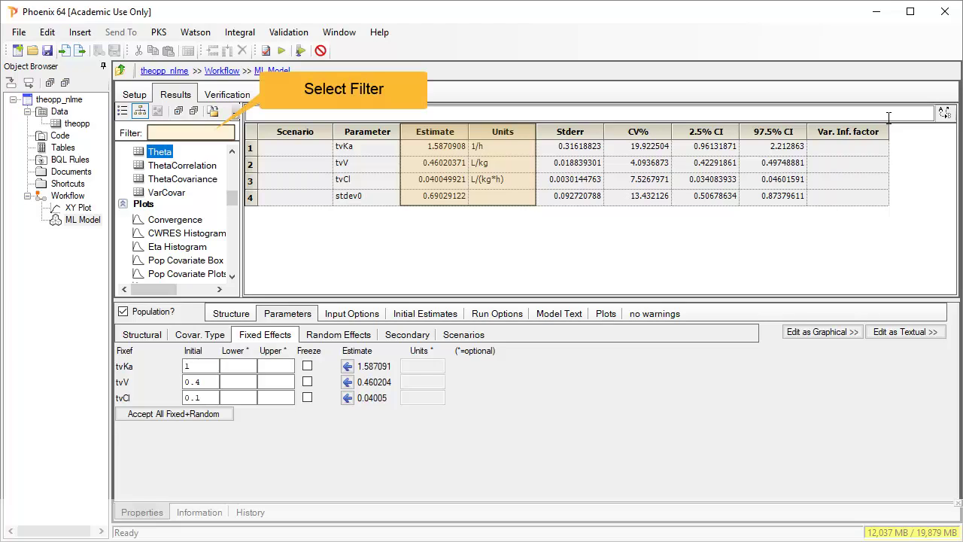
Step: Filter the results by 'ip' and select the Pop DV, IPRED vs TAD plot
{"action": "left_click", "coordinate": [185, 132]}
{"action": "type", "text": "i"}
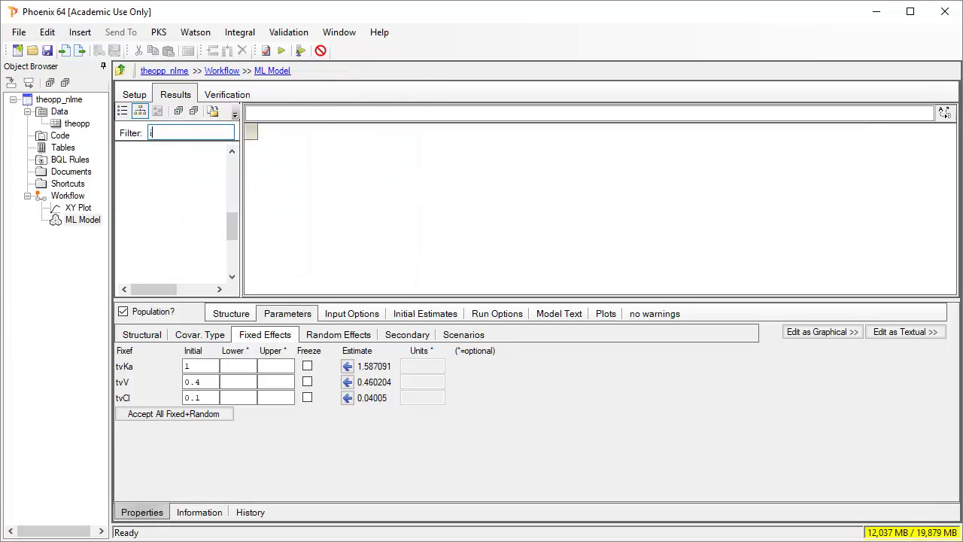
{"action": "type", "text": "p"}
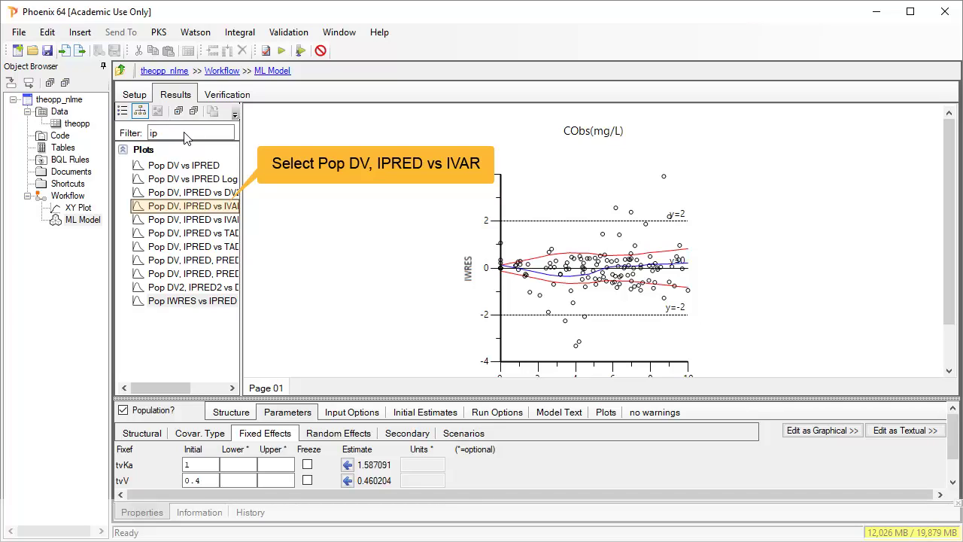
{"action": "left_click", "coordinate": [205, 208]}
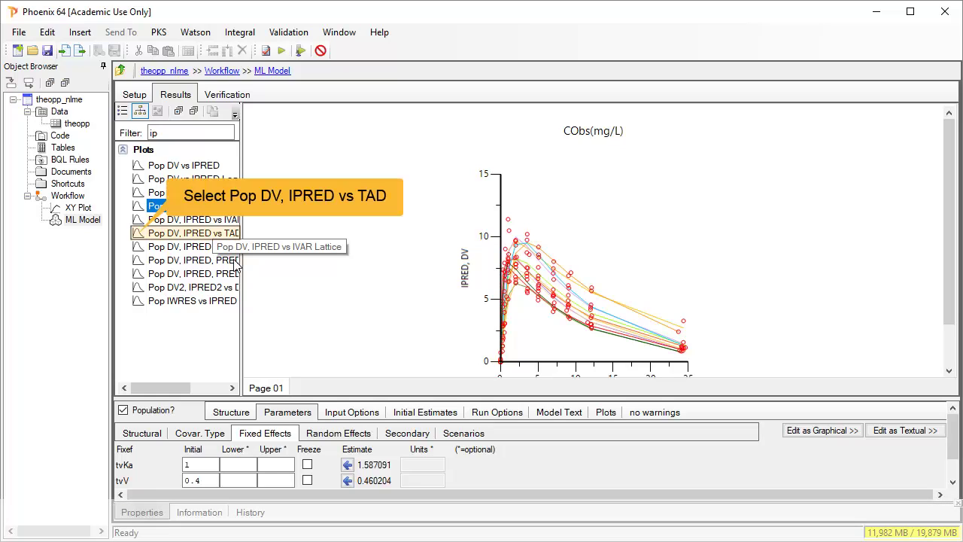
{"action": "left_click", "coordinate": [138, 236]}
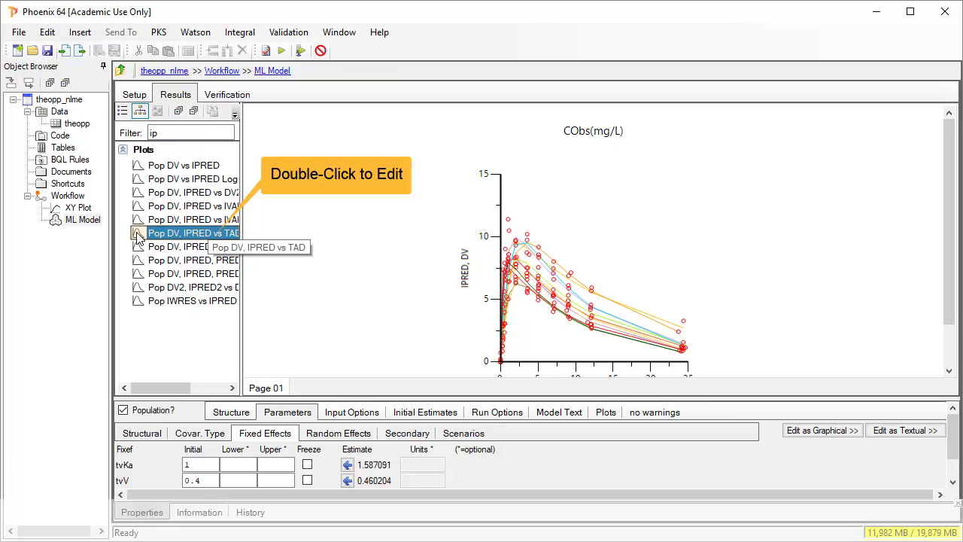
Step: Make the Pop DV, IPRED vs TAD plot's Y axis Logarithmic and close the editor
{"action": "double_click", "coordinate": [208, 238]}
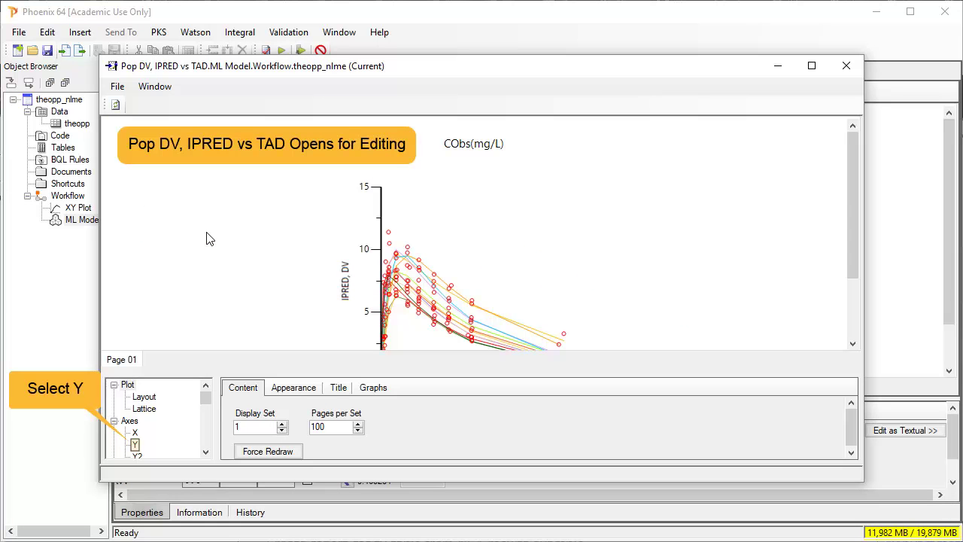
{"action": "left_click", "coordinate": [135, 445]}
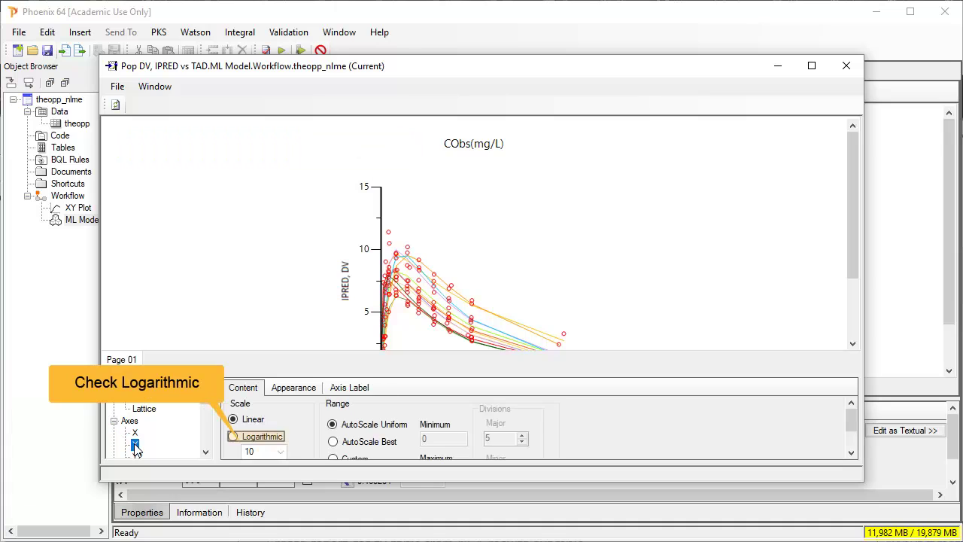
{"action": "left_click", "coordinate": [233, 438]}
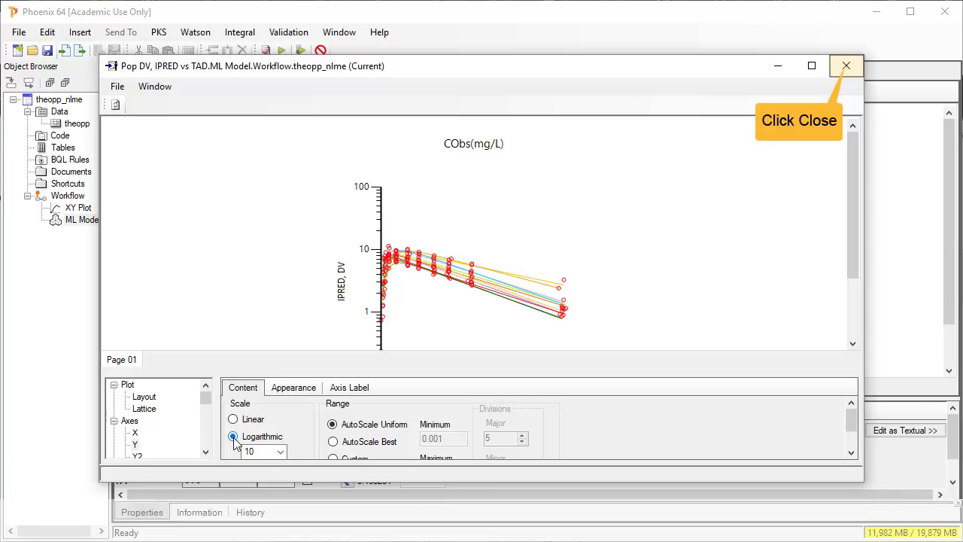
{"action": "left_click", "coordinate": [847, 66]}
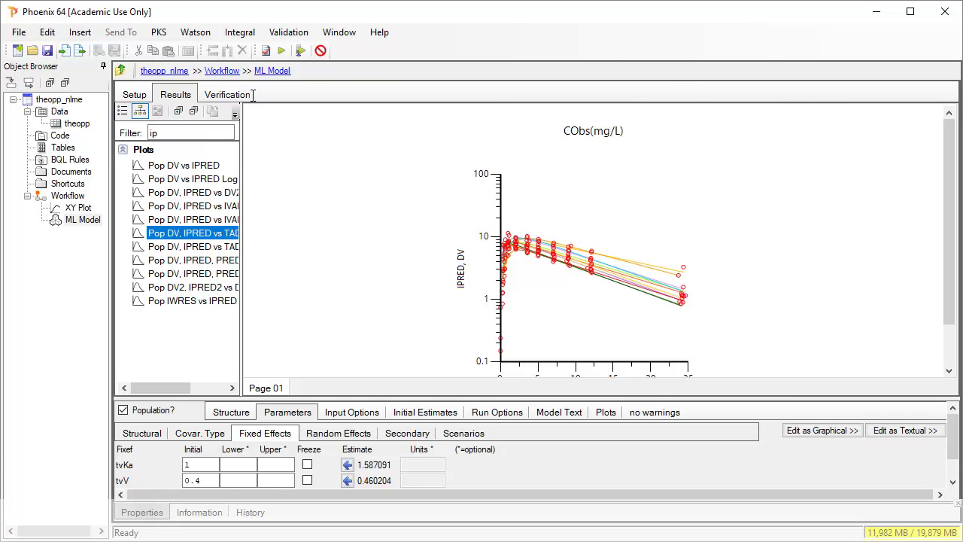
Step: Change the results filter to 'res' and display the Pop CWRES vs IVAR plot
{"action": "double_click", "coordinate": [178, 134]}
{"action": "type", "text": "res"}
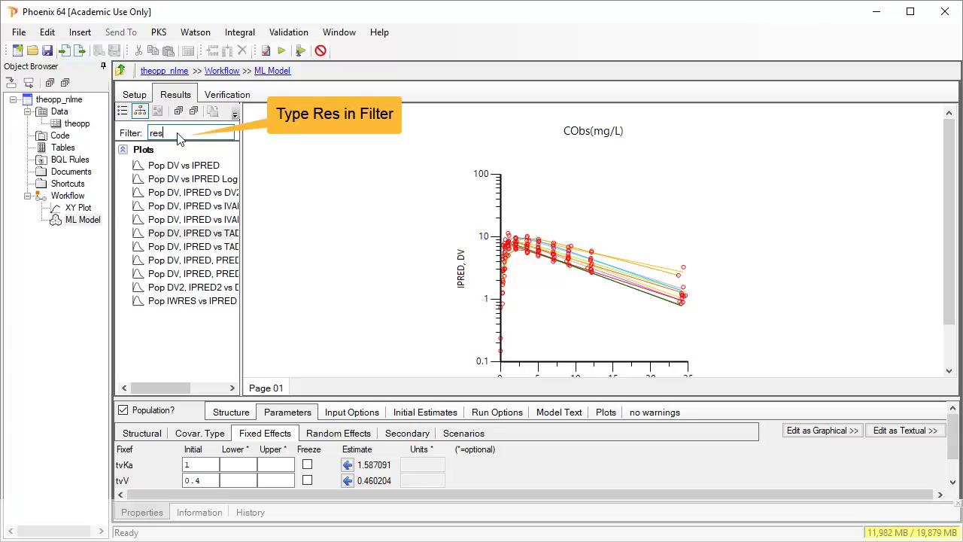
{"action": "left_click_drag", "start_coordinate": [952, 281], "coordinate": [952, 318]}
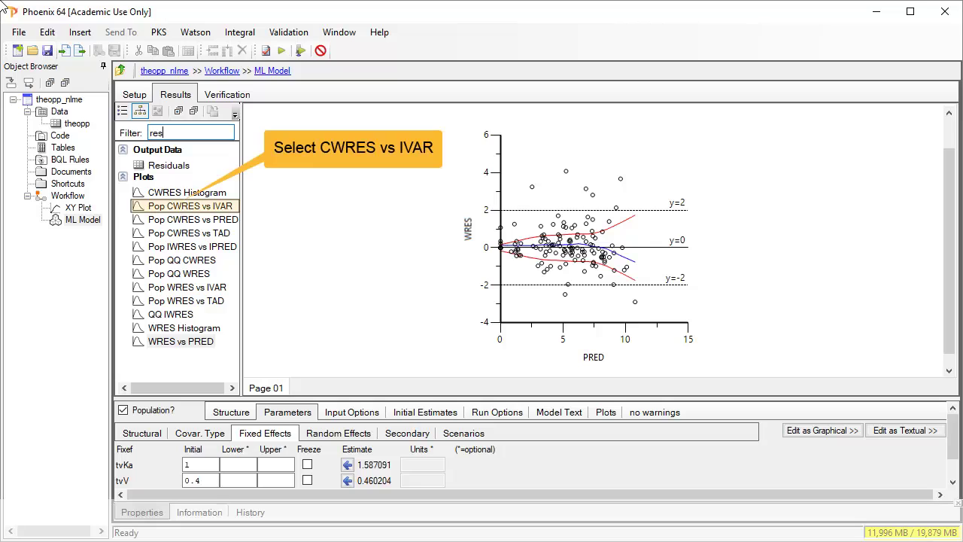
{"action": "left_click", "coordinate": [140, 208]}
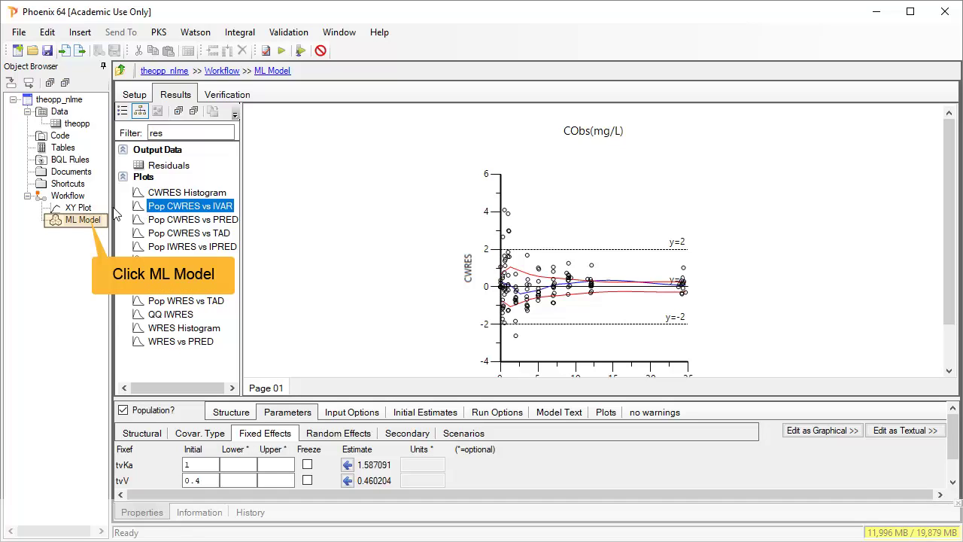
Step: Rename ML Model to '1com add'
{"action": "left_click", "coordinate": [81, 219]}
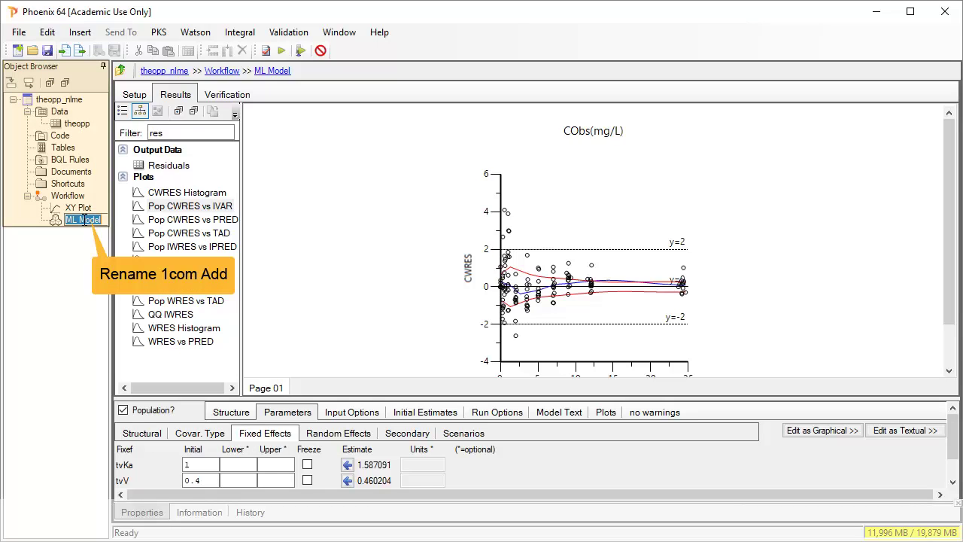
{"action": "type", "text": "1com add"}
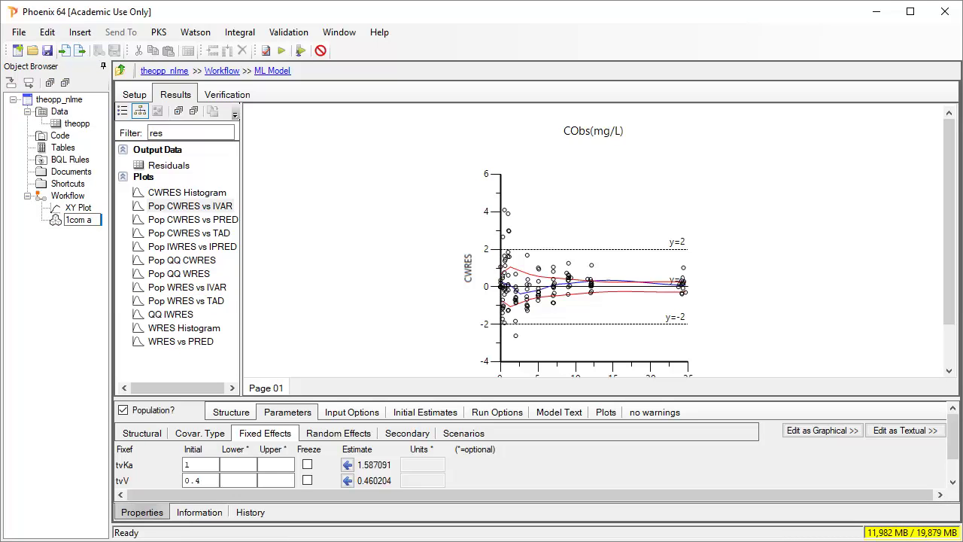
{"action": "key", "text": "Return"}
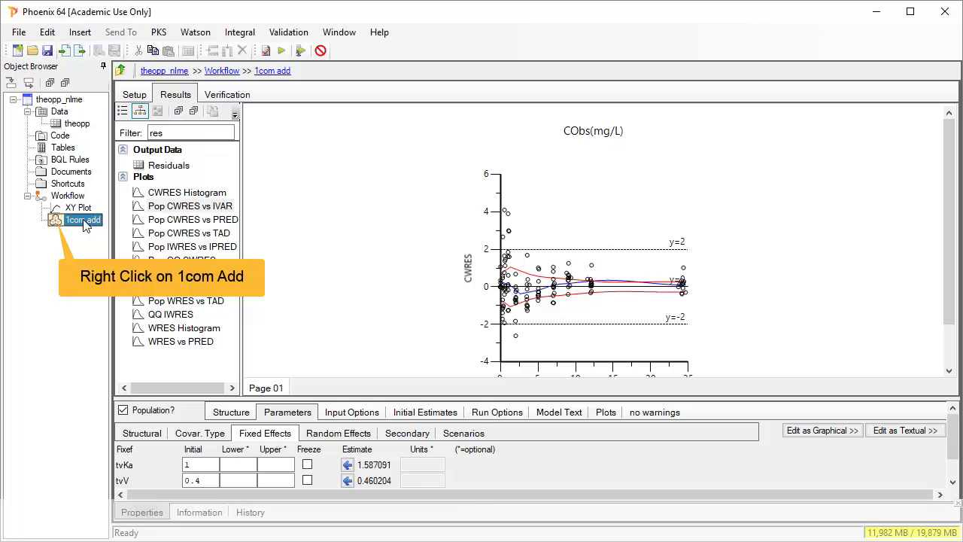
Step: Copy 1com add into the Workflow and rename the copy '1com mult'
{"action": "right_click", "coordinate": [56, 222]}
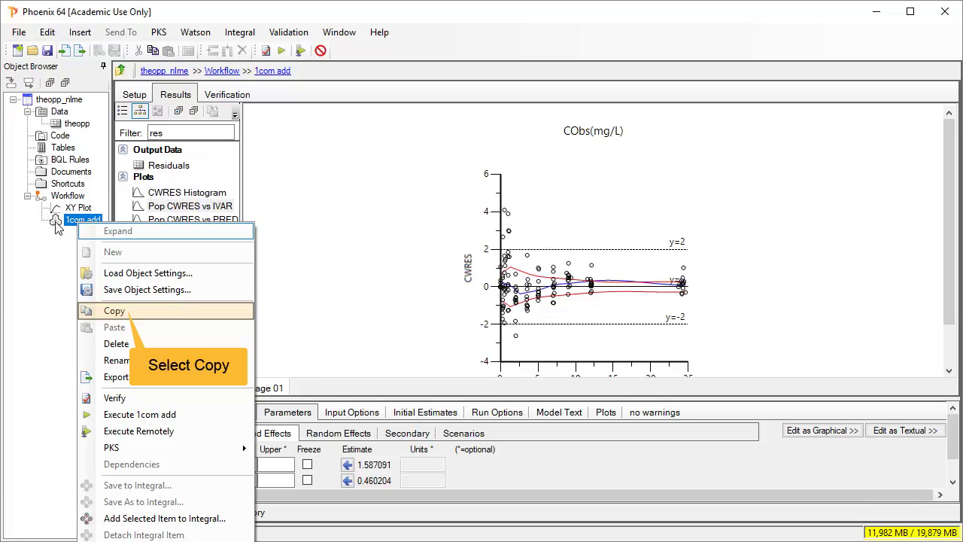
{"action": "left_click", "coordinate": [121, 313]}
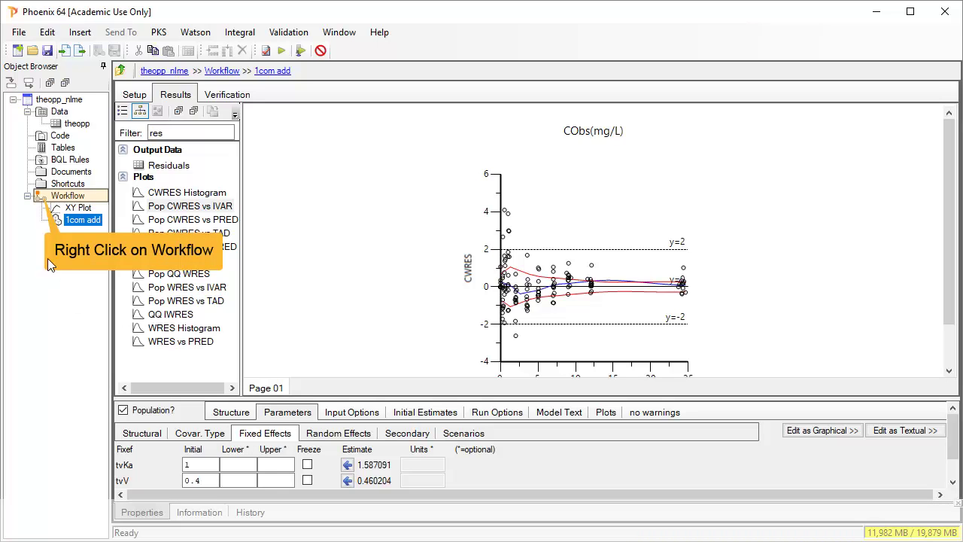
{"action": "right_click", "coordinate": [40, 198]}
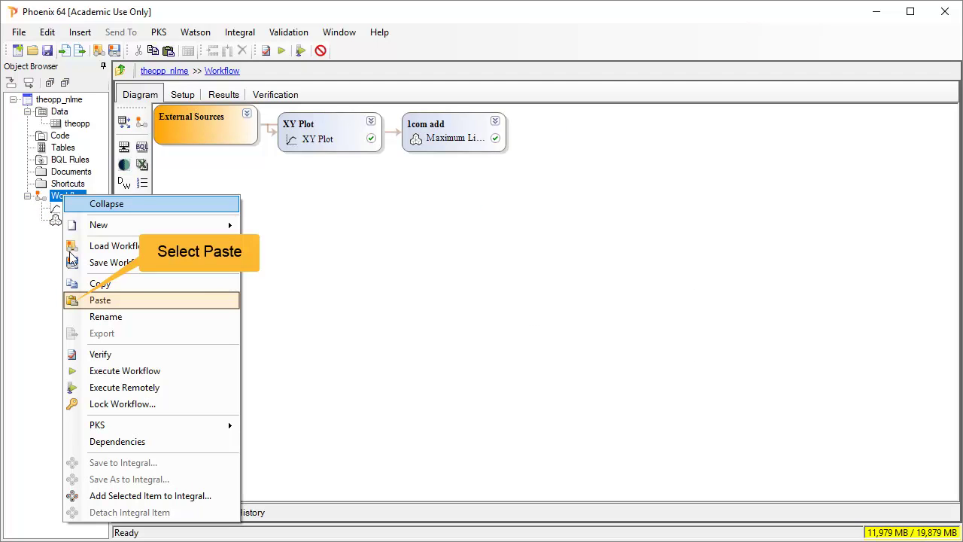
{"action": "left_click", "coordinate": [76, 301]}
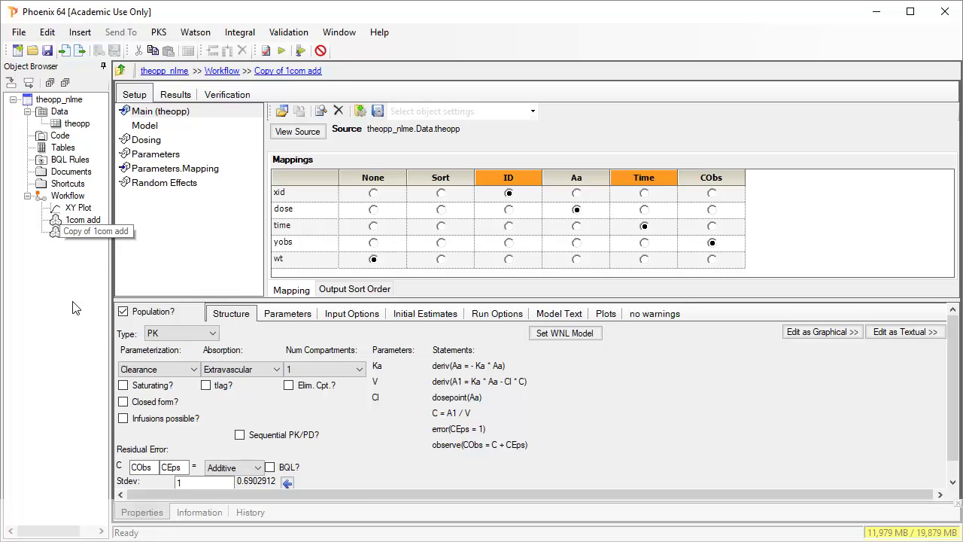
{"action": "right_click", "coordinate": [53, 234]}
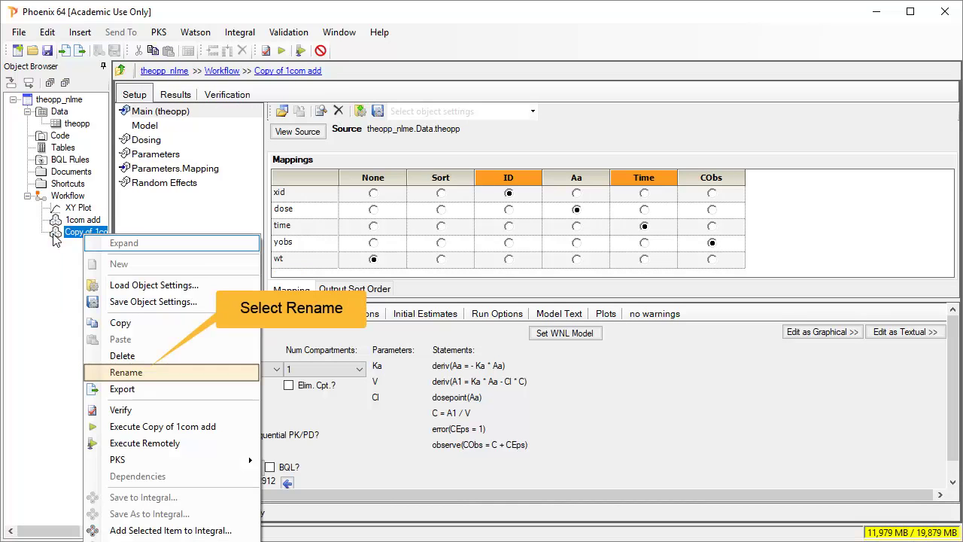
{"action": "left_click", "coordinate": [105, 372]}
{"action": "type", "text": "1com mult"}
{"action": "key", "text": "Return"}
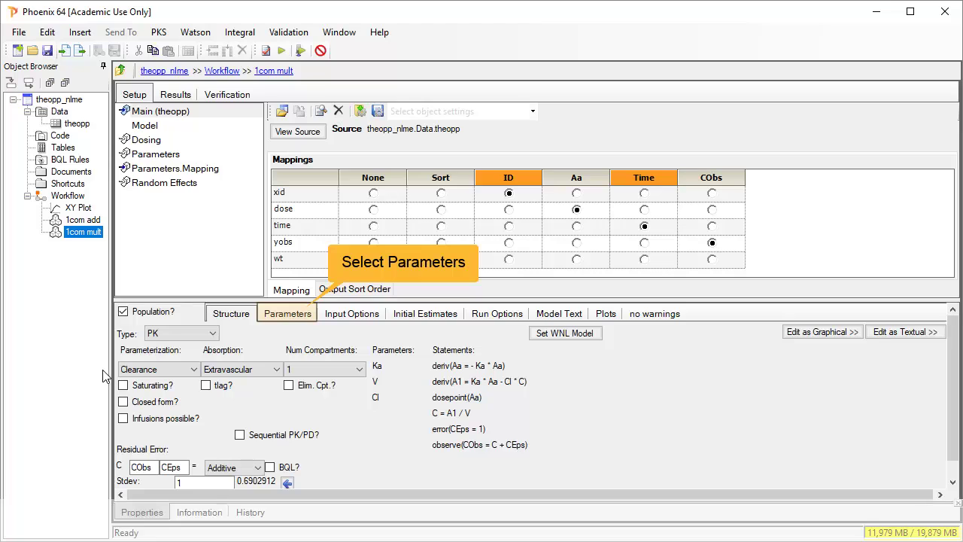
Step: Show 1com mult's Fixed Effects: initial values 1, 0.4, 0.1 beside the fitted estimates
{"action": "left_click", "coordinate": [305, 318]}
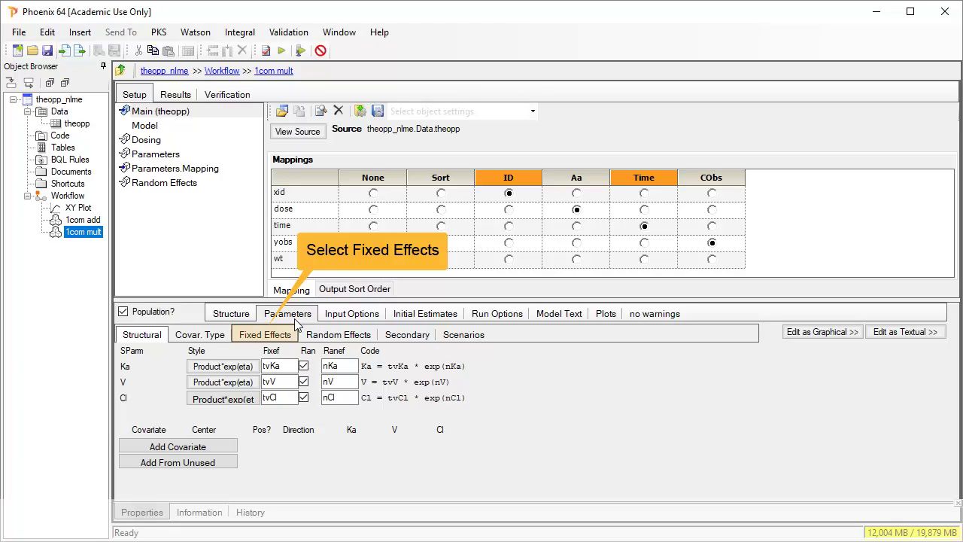
{"action": "left_click", "coordinate": [285, 340]}
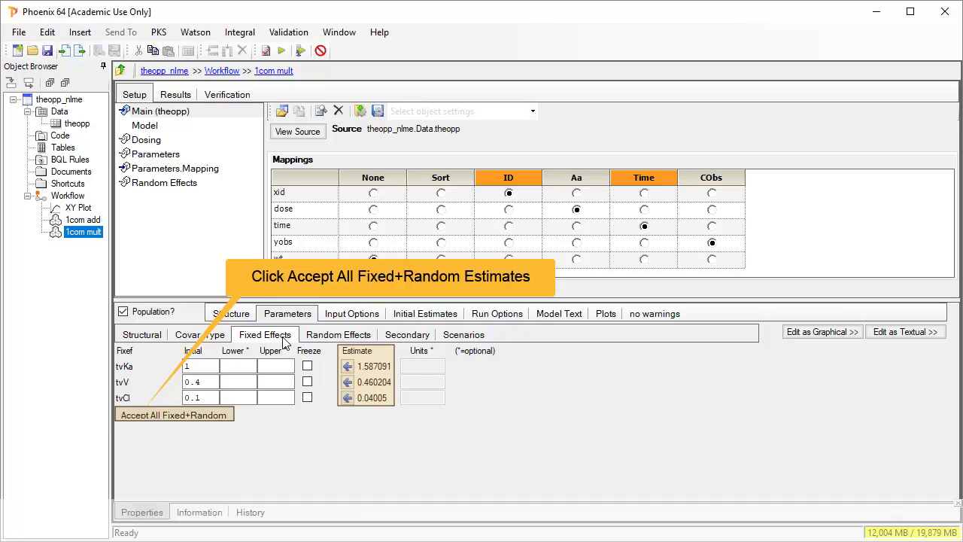
Step: Use the fitted estimates as initial values and set the residual error to Multiplicative
{"action": "left_click", "coordinate": [213, 415]}
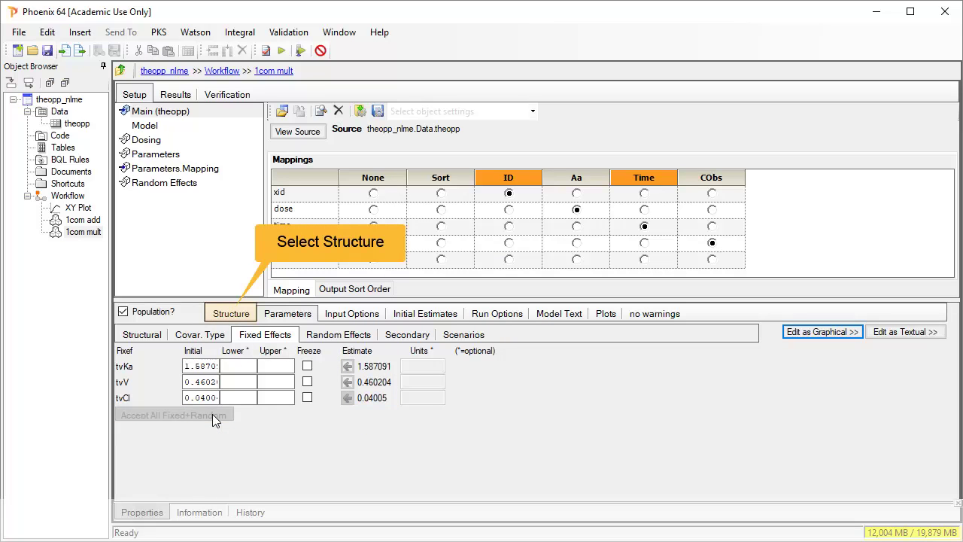
{"action": "left_click", "coordinate": [240, 320]}
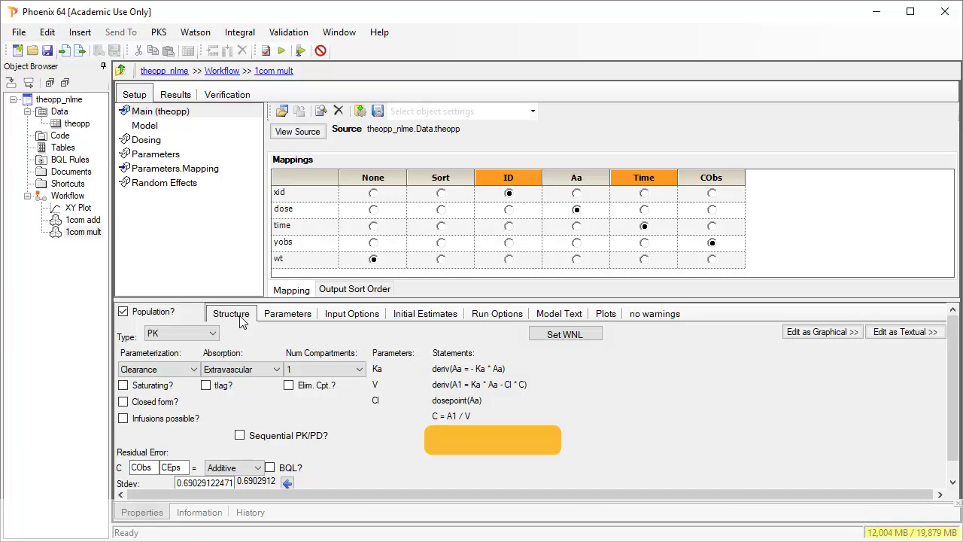
{"action": "left_click", "coordinate": [251, 469]}
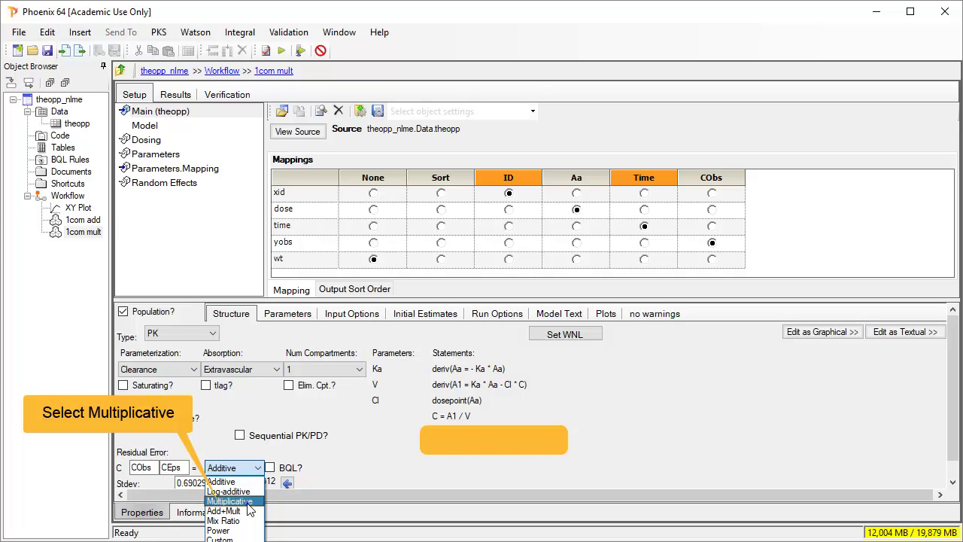
{"action": "left_click", "coordinate": [249, 501]}
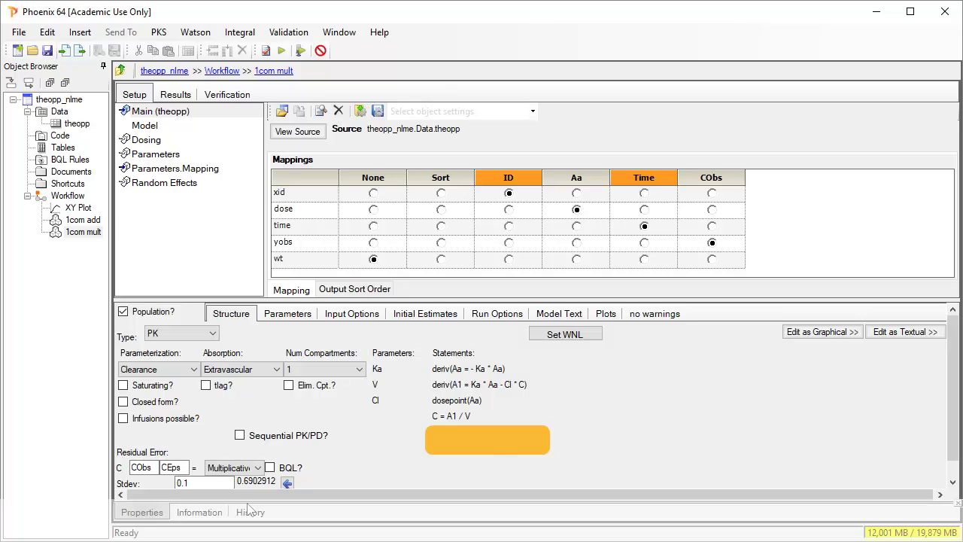
Step: Fit the 1com mult model and view its -2LL, tvCl, tvKa and tvV convergence plots
{"action": "left_click", "coordinate": [282, 50]}
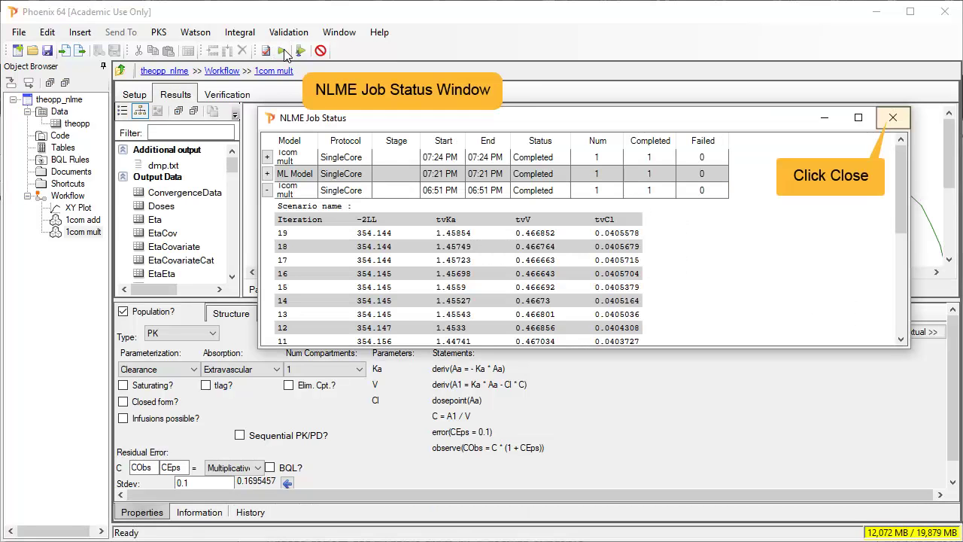
{"action": "left_click", "coordinate": [893, 118]}
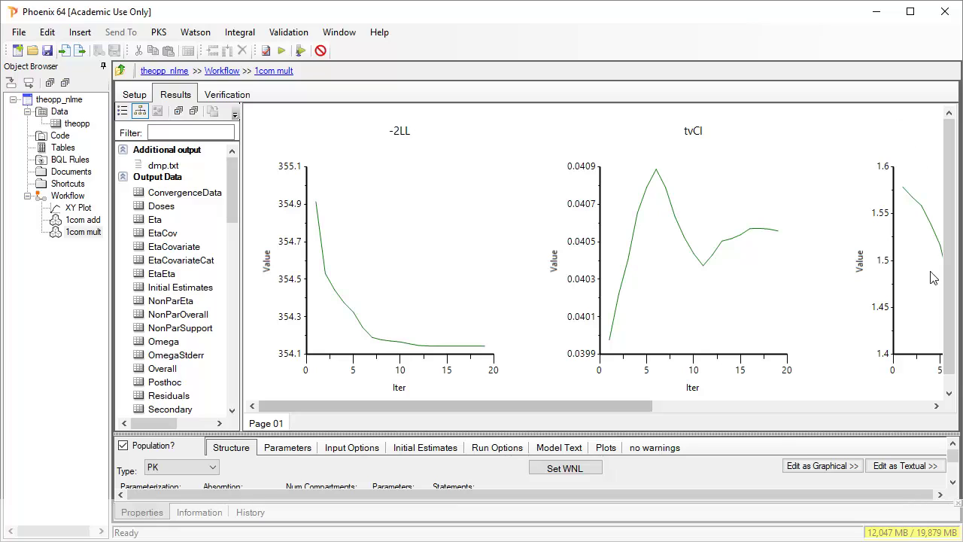
{"action": "left_click", "coordinate": [934, 406]}
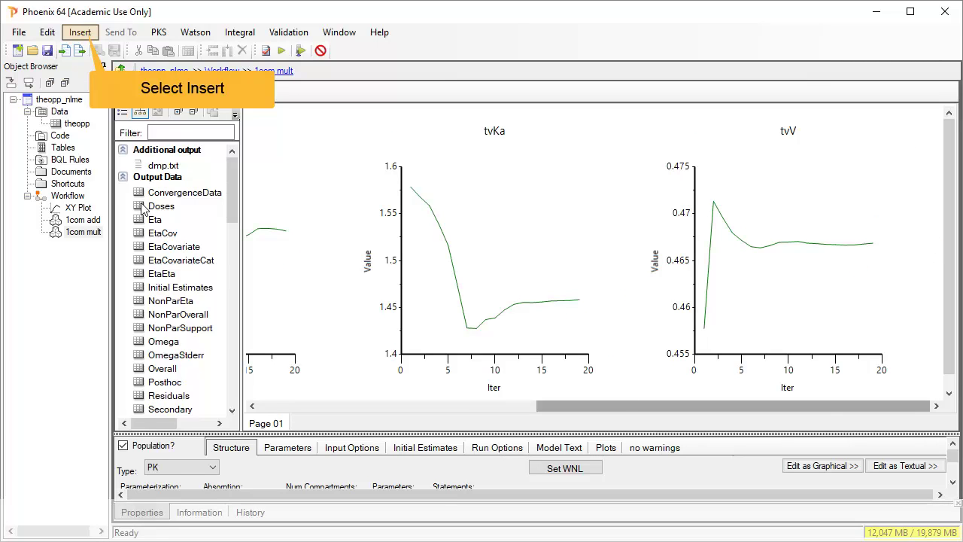
Step: Insert a Maximum Likelihood Model Comparer comparing 1com add and 1com mult
{"action": "left_click", "coordinate": [80, 33]}
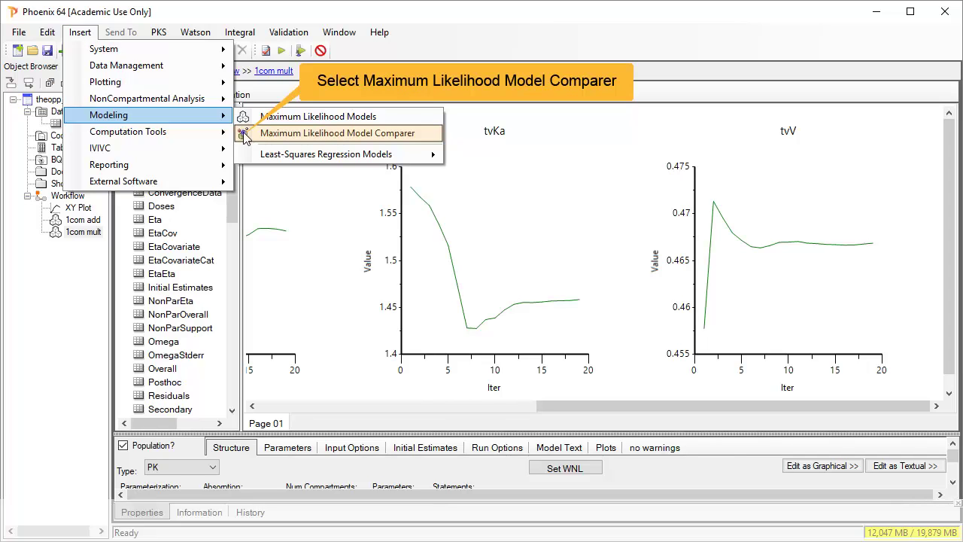
{"action": "left_click", "coordinate": [245, 137]}
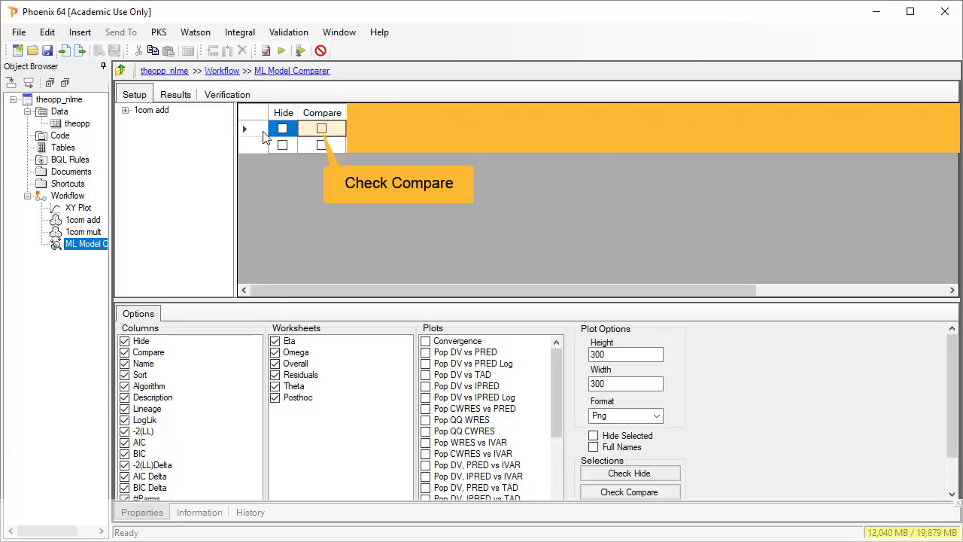
{"action": "left_click", "coordinate": [321, 128]}
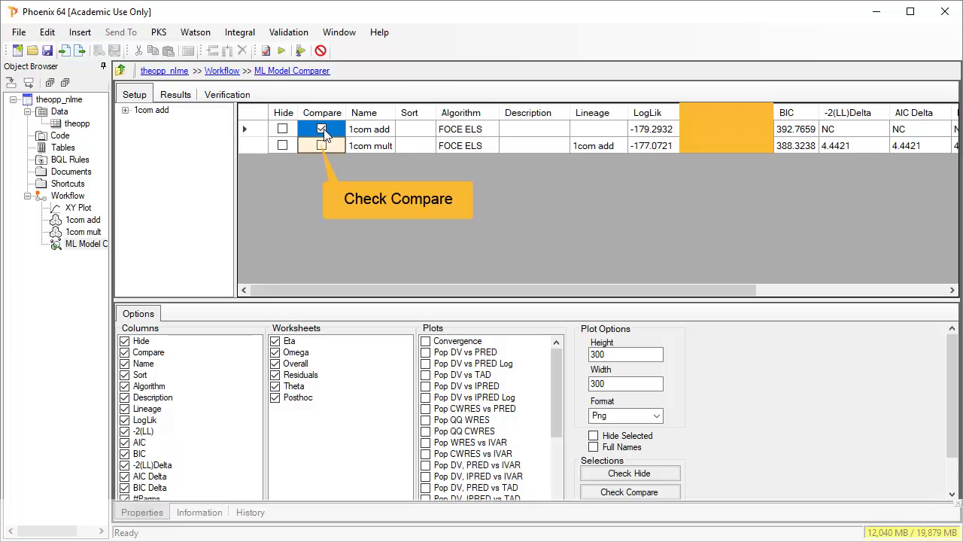
{"action": "left_click", "coordinate": [323, 146]}
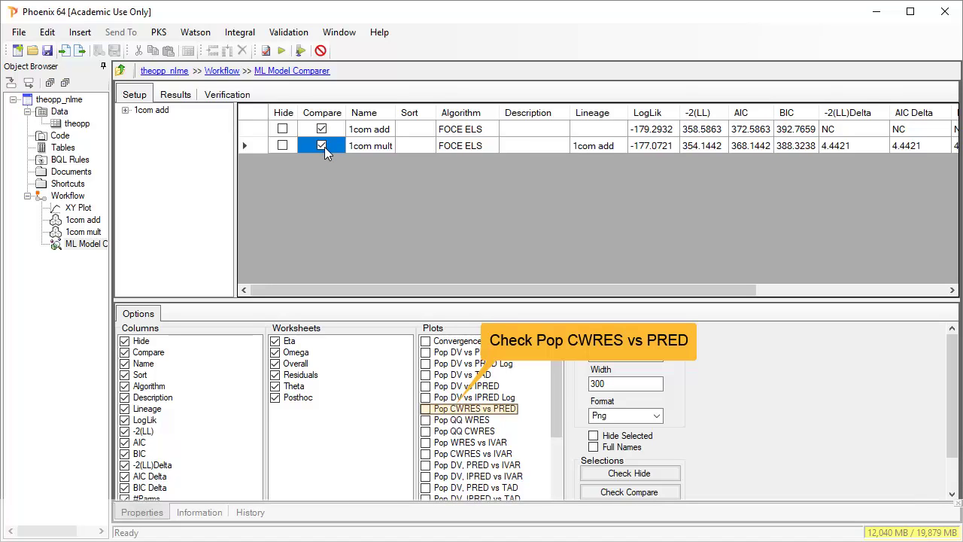
Step: Choose Pop DV vs IPRED Log, CWRES vs IVAR, DV, IPRED vs IVAR and other plots, then run
{"action": "left_click", "coordinate": [425, 408]}
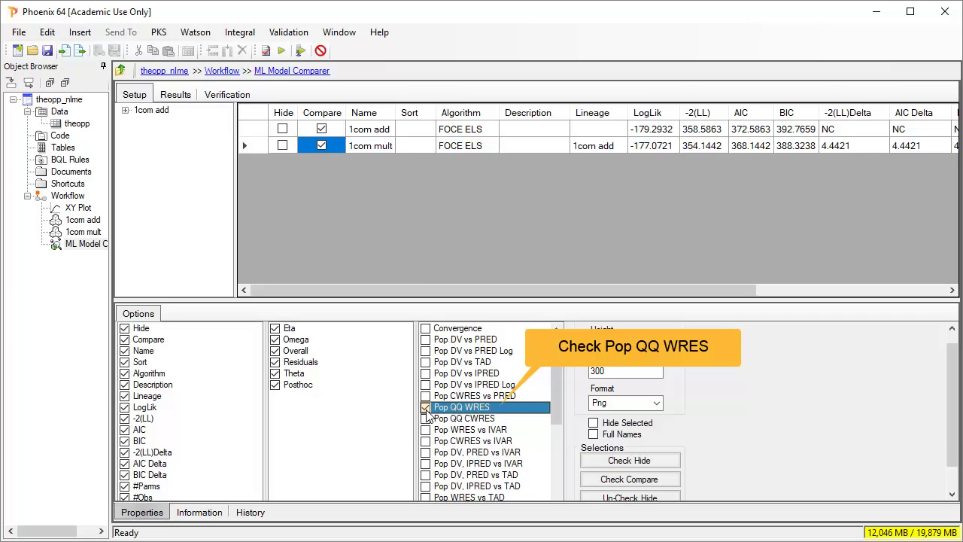
{"action": "left_click", "coordinate": [426, 409]}
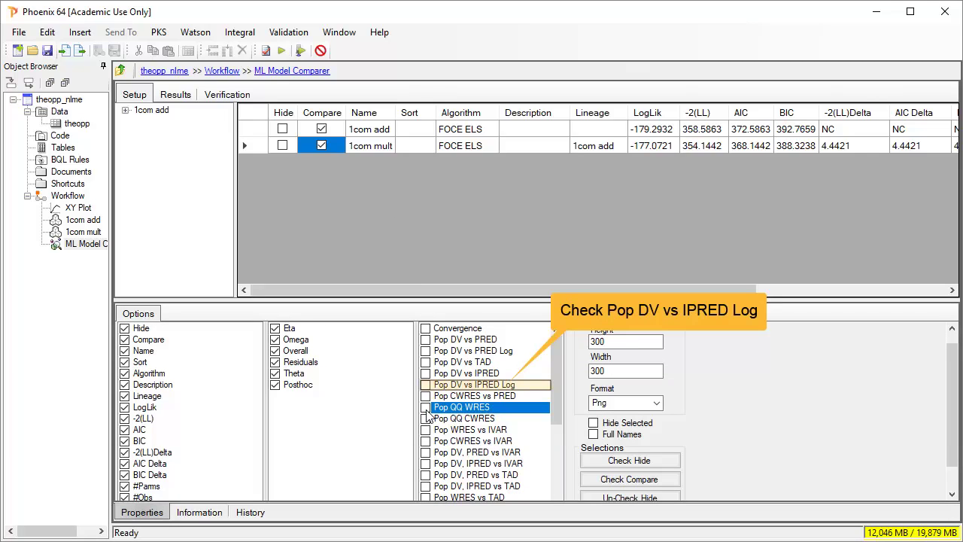
{"action": "left_click", "coordinate": [425, 384]}
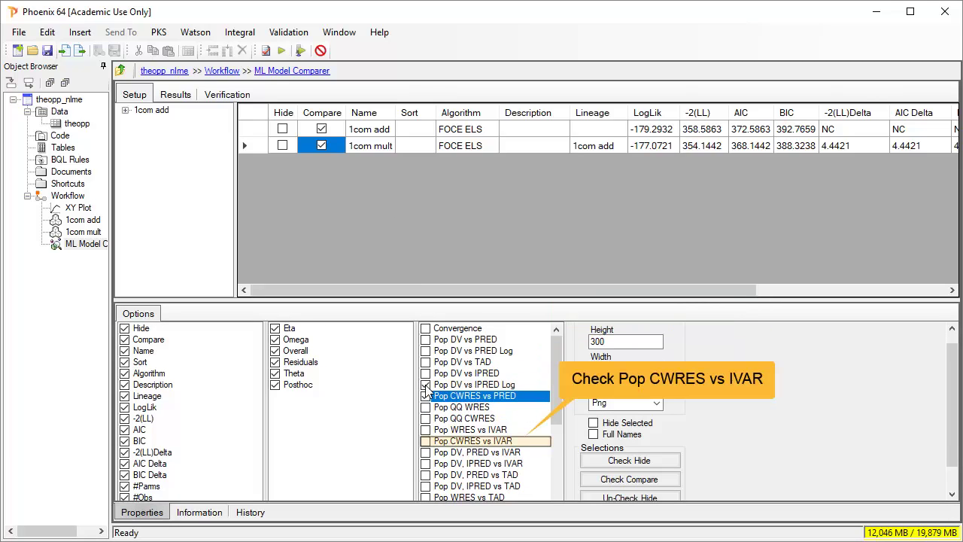
{"action": "left_click", "coordinate": [426, 442]}
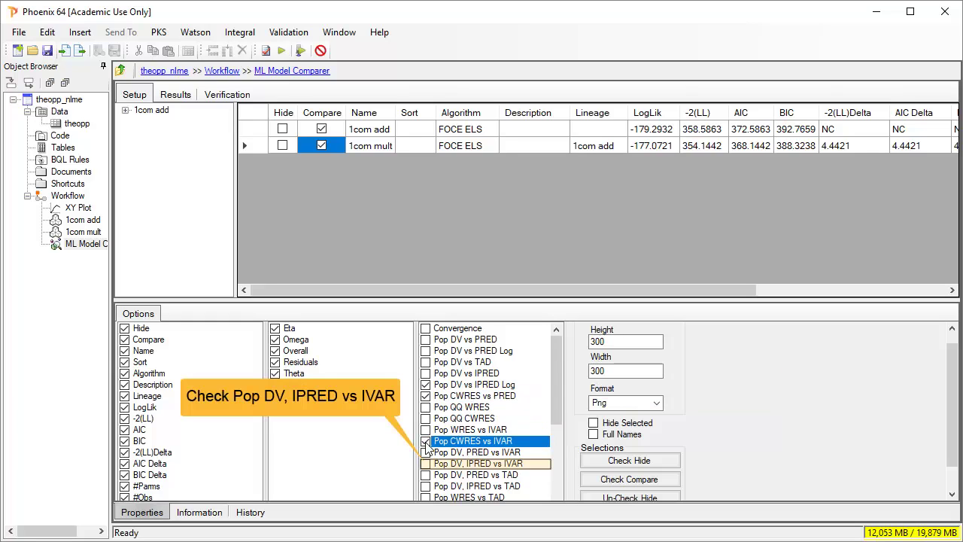
{"action": "left_click", "coordinate": [427, 464]}
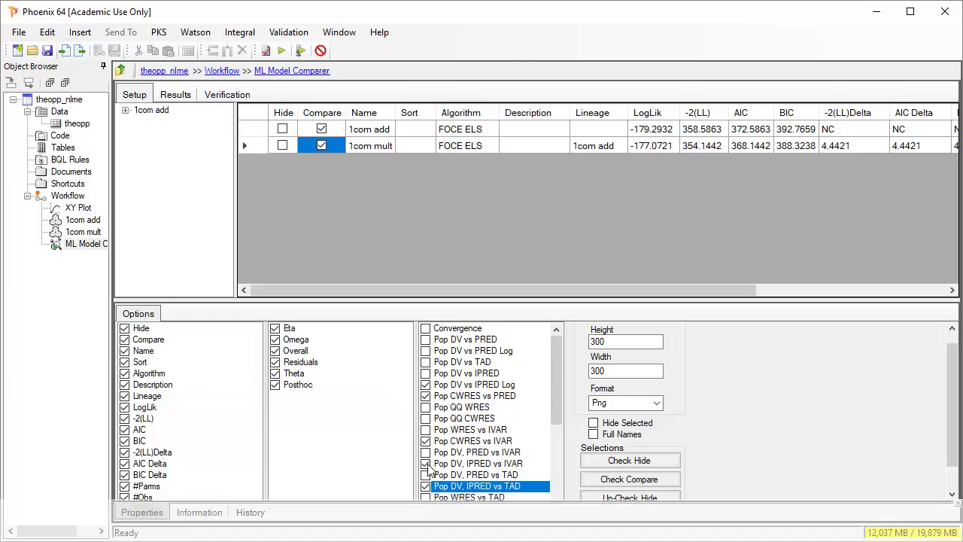
{"action": "left_click", "coordinate": [281, 50]}
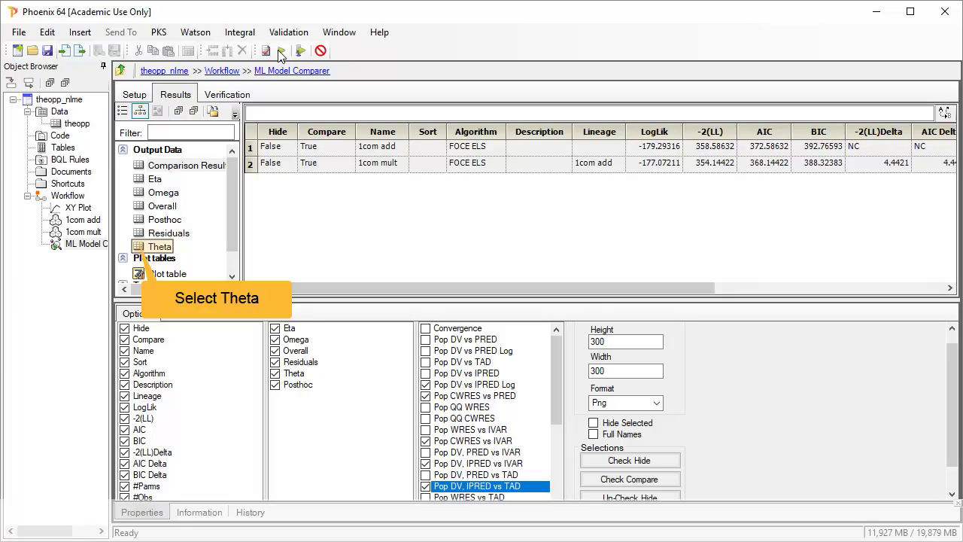
Step: Check Theta estimates, then scroll the plot table to CWRES vs PRED, CWRES vs IVAR and DV, IPRED vs TAD rows
{"action": "left_click", "coordinate": [140, 247]}
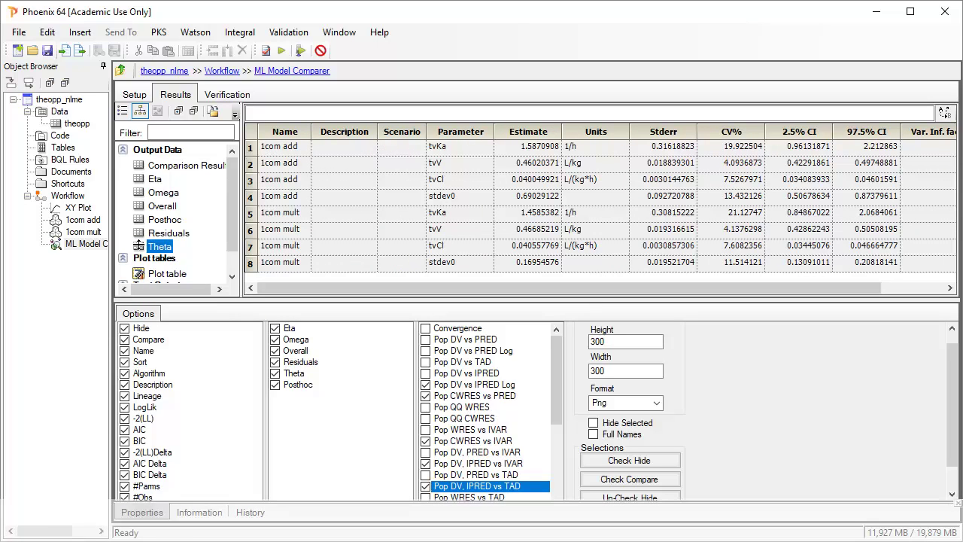
{"action": "left_click_drag", "start_coordinate": [167, 300], "coordinate": [184, 511]}
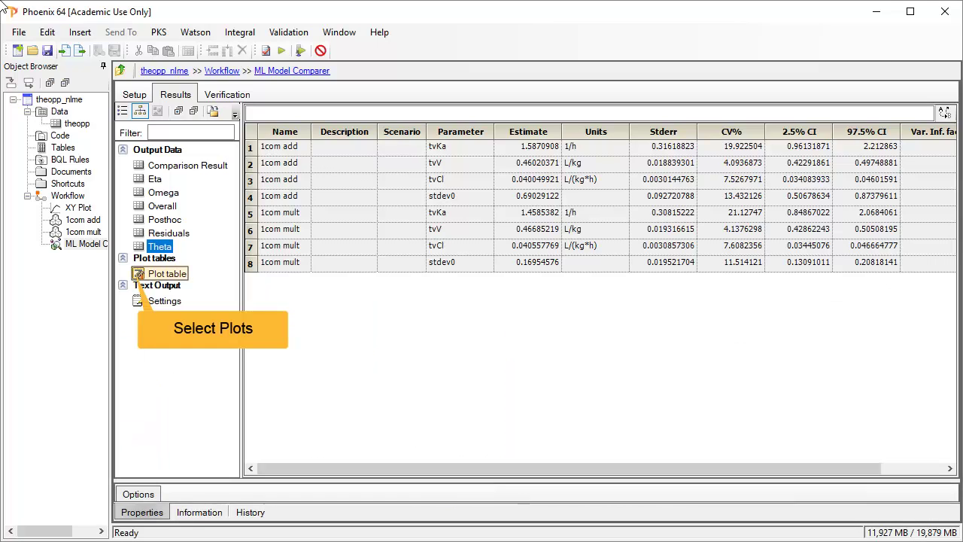
{"action": "left_click", "coordinate": [139, 277]}
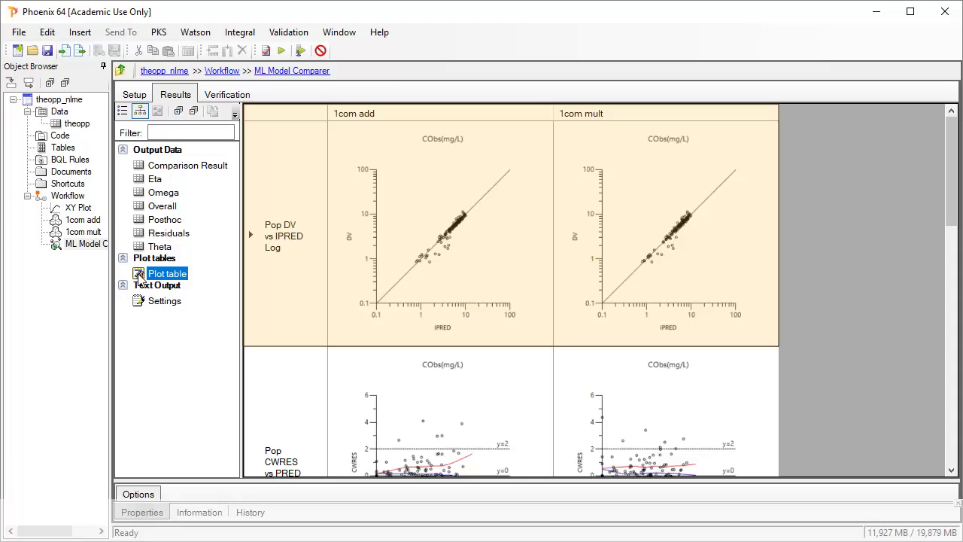
{"action": "left_click", "coordinate": [954, 438]}
{"action": "left_click", "coordinate": [955, 438]}
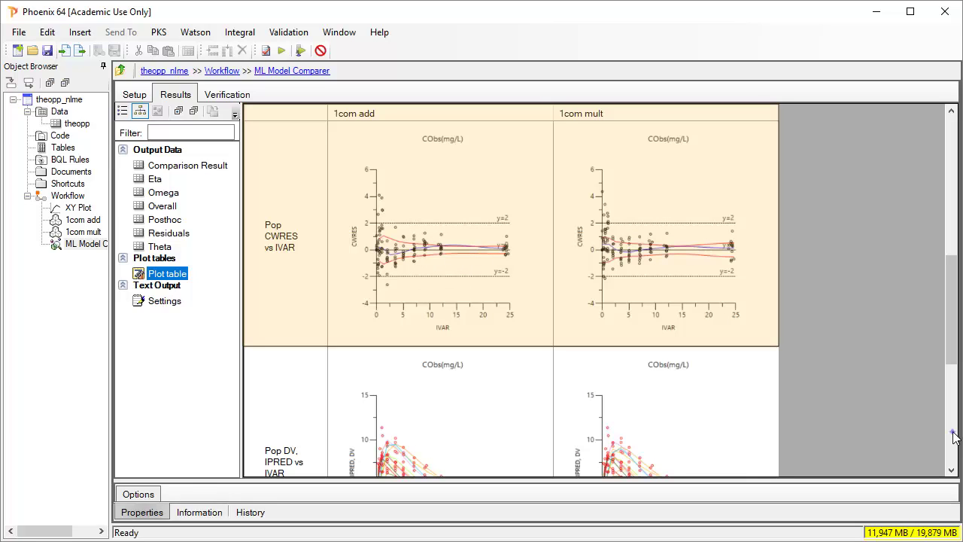
{"action": "left_click", "coordinate": [955, 438]}
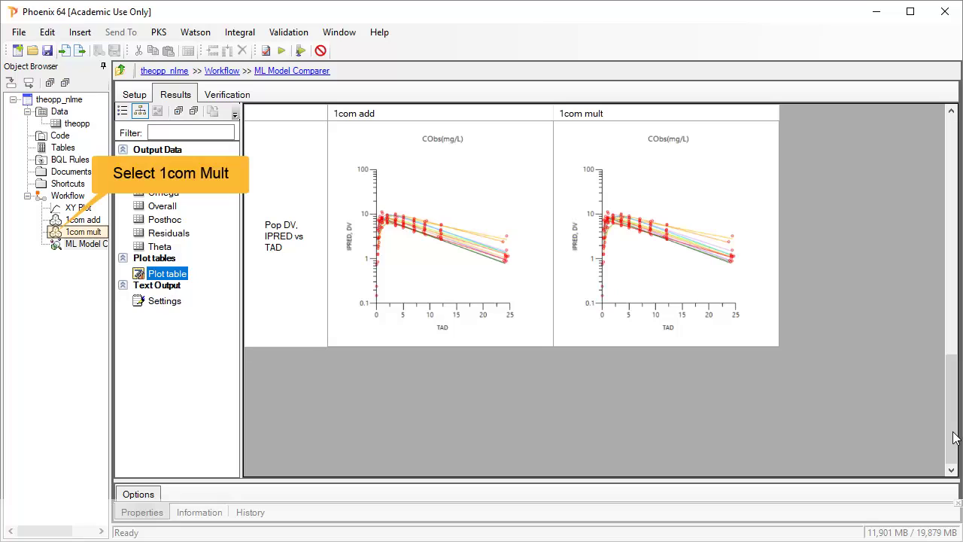
Step: Copy 1com mult, paste it into the Workflow and rename the copy '1com tlag'
{"action": "right_click", "coordinate": [56, 233]}
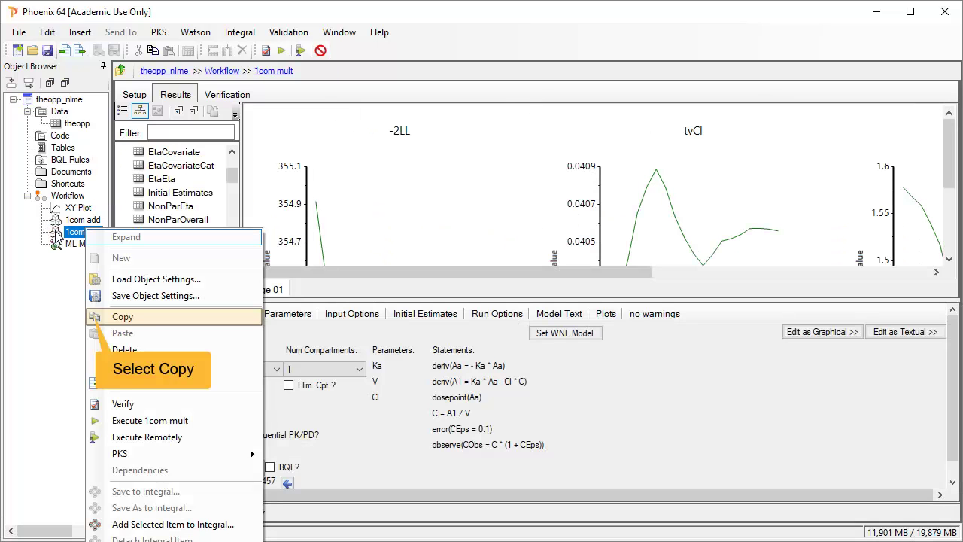
{"action": "left_click", "coordinate": [96, 317]}
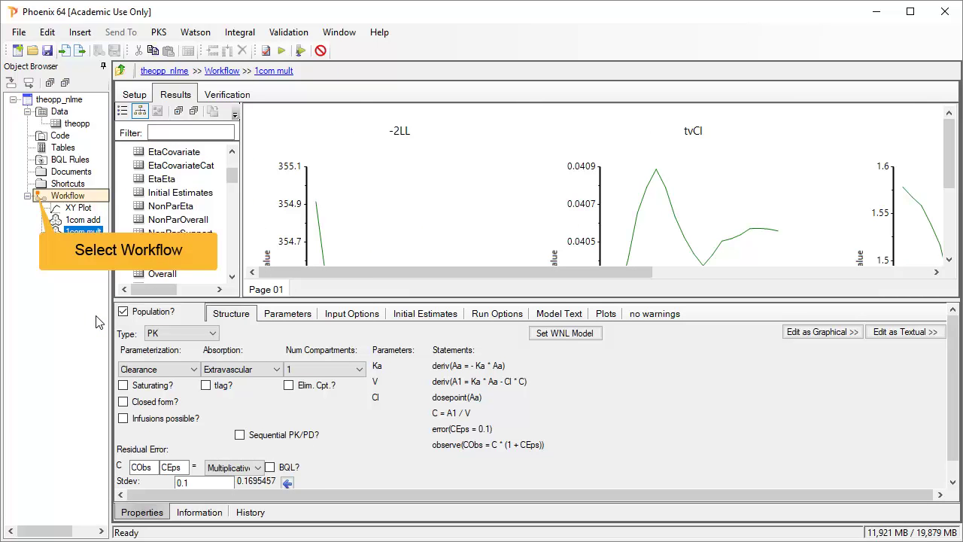
{"action": "right_click", "coordinate": [39, 198]}
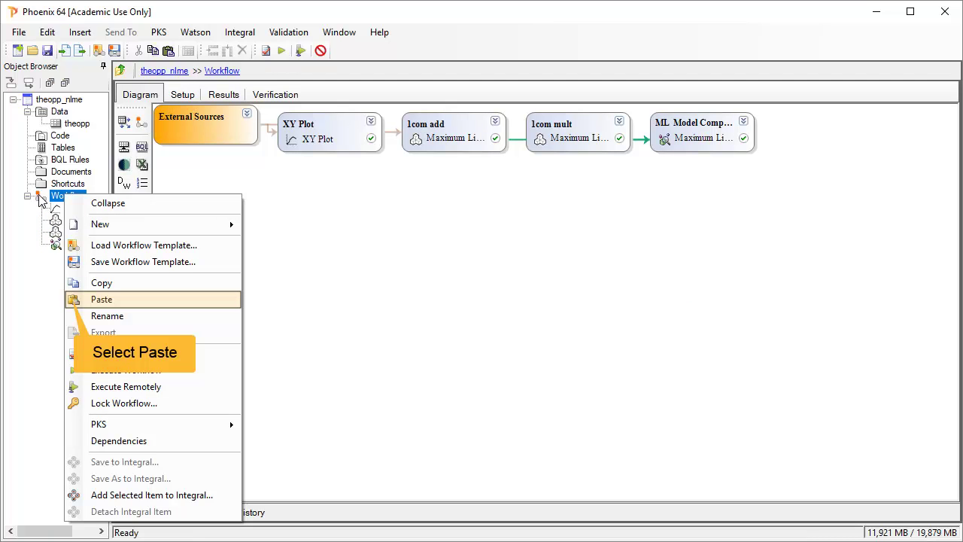
{"action": "left_click", "coordinate": [74, 300]}
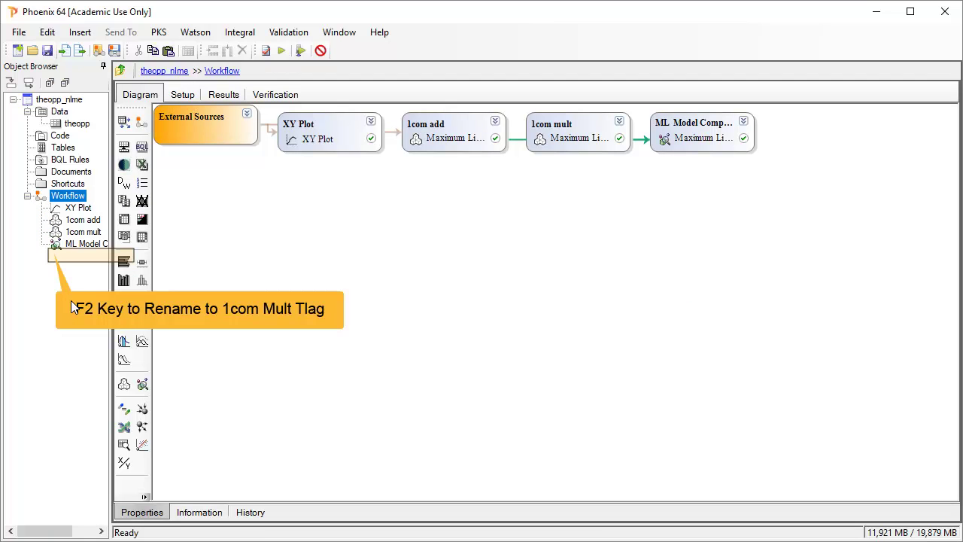
{"action": "key", "text": "F2"}
{"action": "type", "text": "1com tlag"}
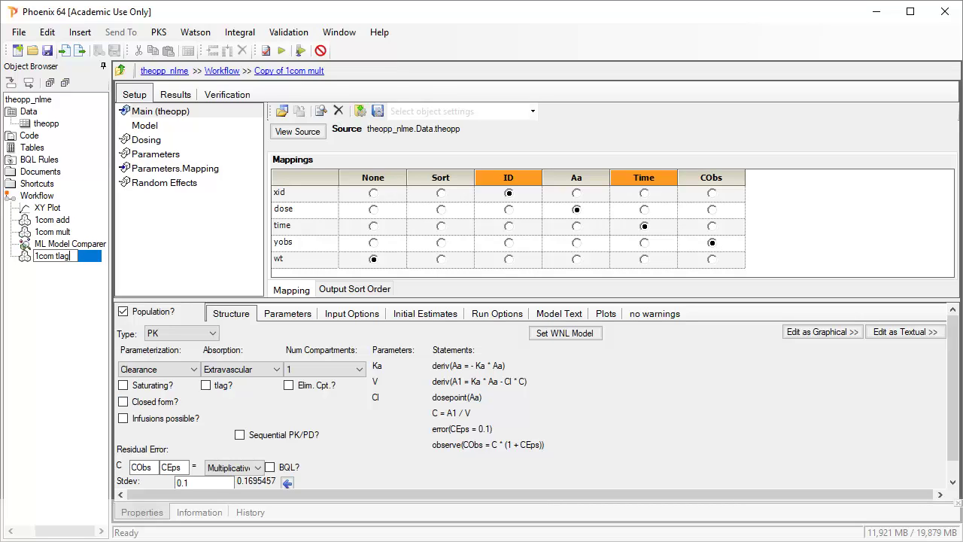
{"action": "key", "text": "Return"}
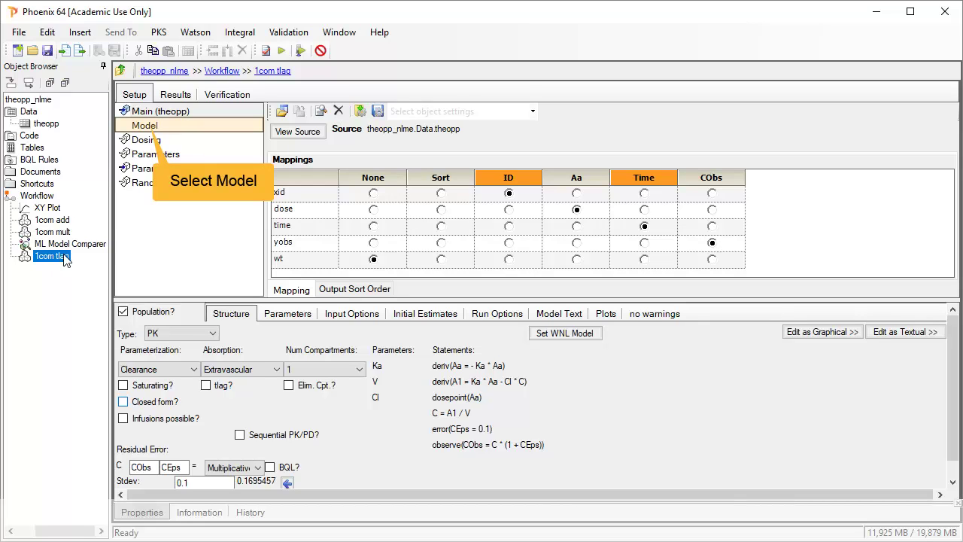
Step: Tick tlag? to add a Tlag absorption lag, then convert the model to graphical editing
{"action": "left_click", "coordinate": [145, 128]}
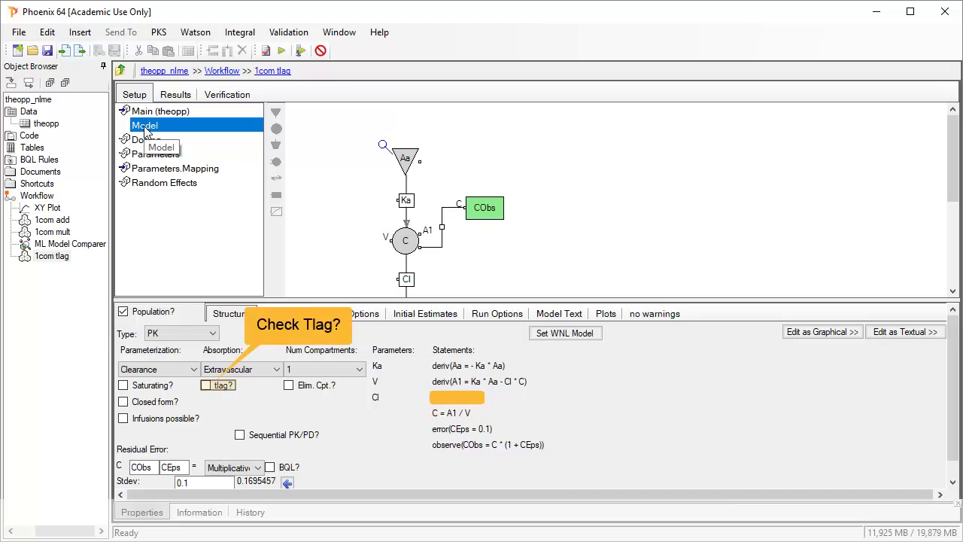
{"action": "left_click", "coordinate": [207, 387]}
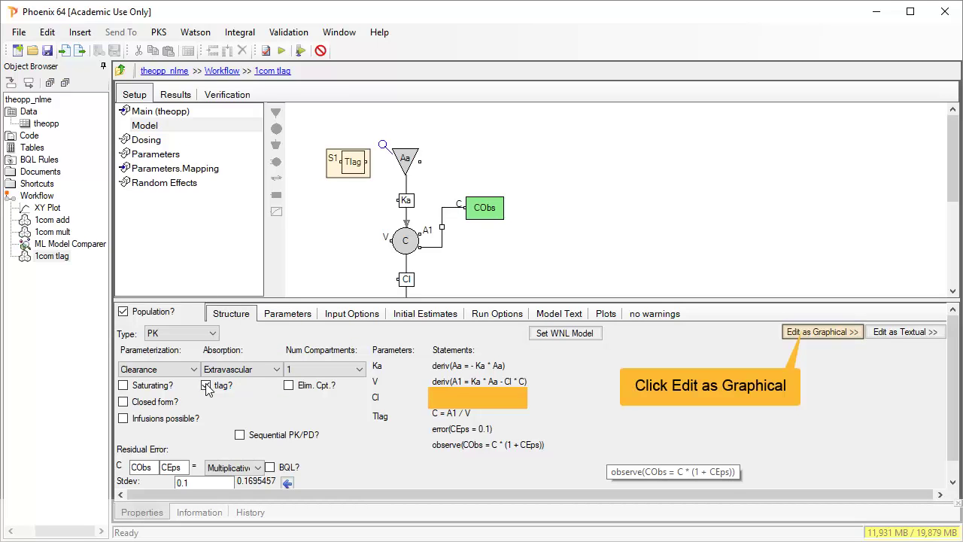
{"action": "left_click", "coordinate": [813, 333]}
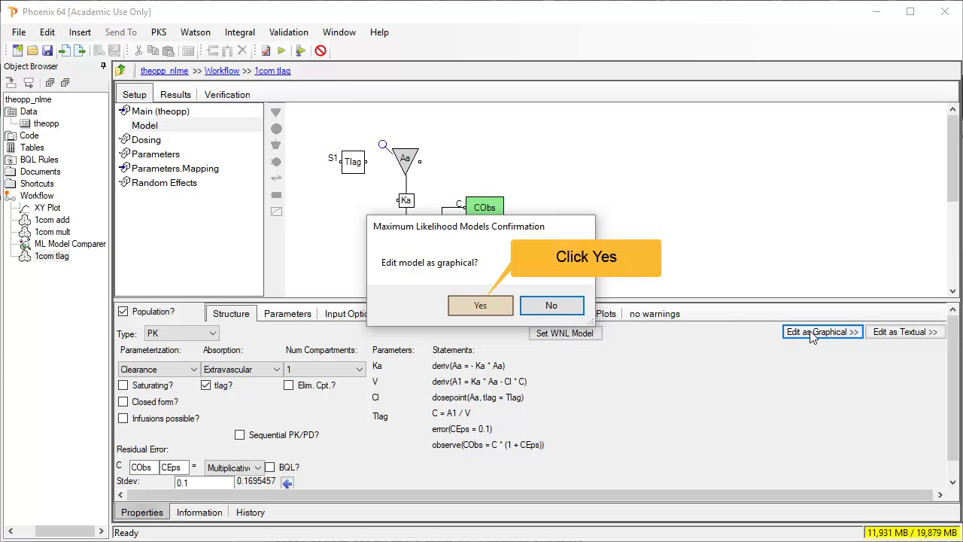
{"action": "left_click", "coordinate": [481, 305]}
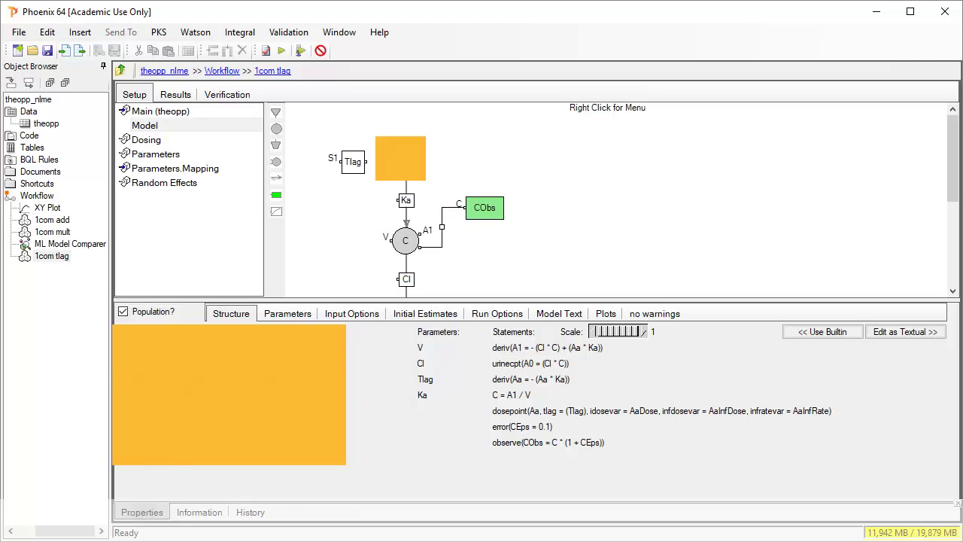
Step: Set the CObs residual error model to Power with a power of .5
{"action": "left_click", "coordinate": [489, 214]}
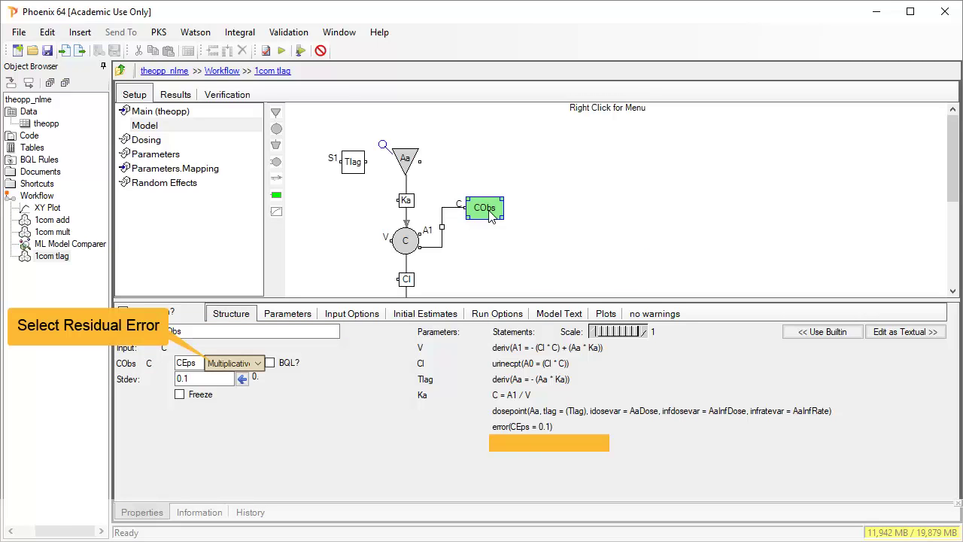
{"action": "left_click", "coordinate": [257, 364]}
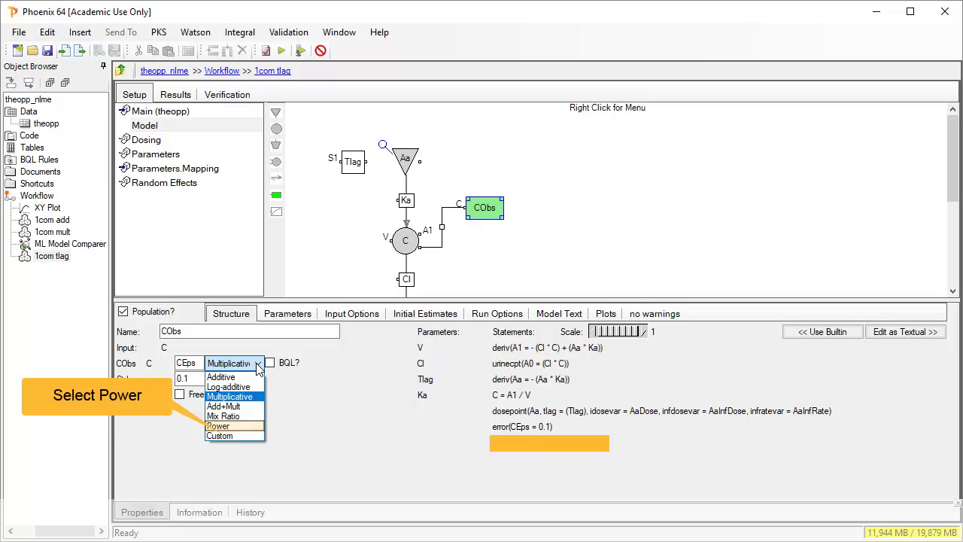
{"action": "left_click", "coordinate": [241, 426]}
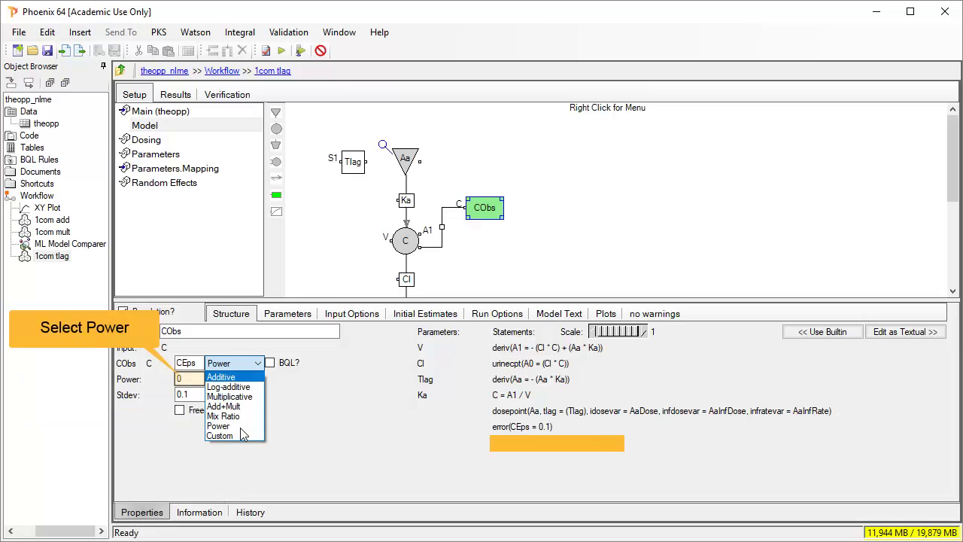
{"action": "left_click", "coordinate": [198, 377]}
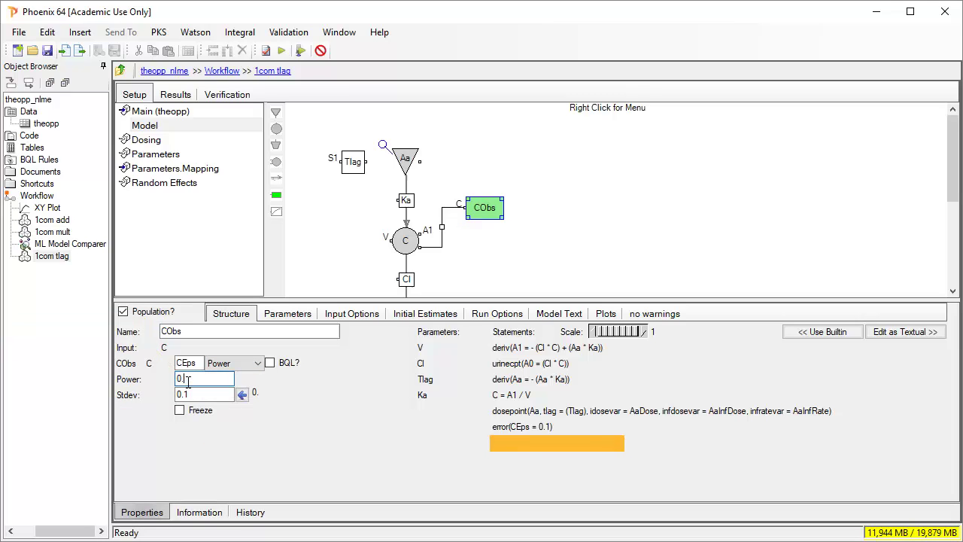
{"action": "type", "text": ".5"}
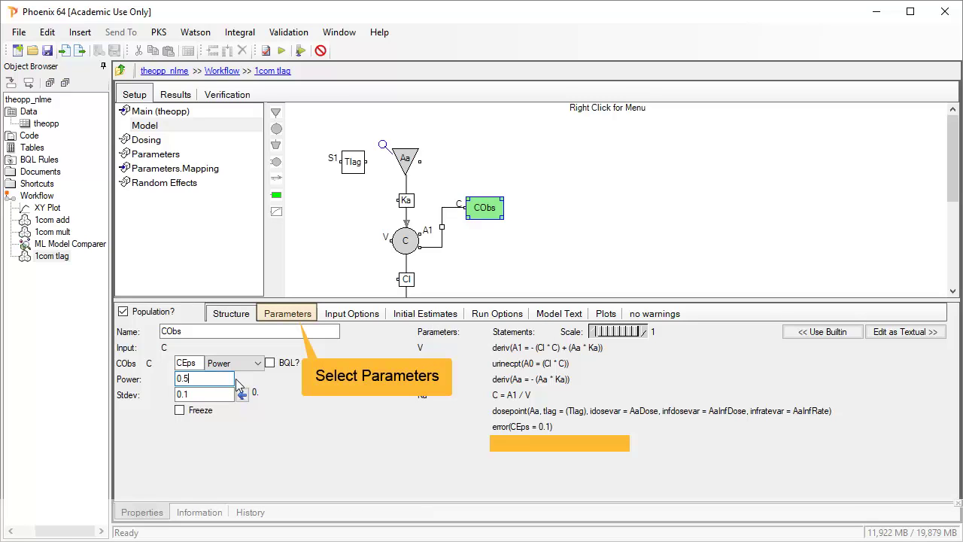
Step: Accept all previous fixed and random estimates as initial values and set tvTlag's initial value to 0.21
{"action": "left_click", "coordinate": [294, 321]}
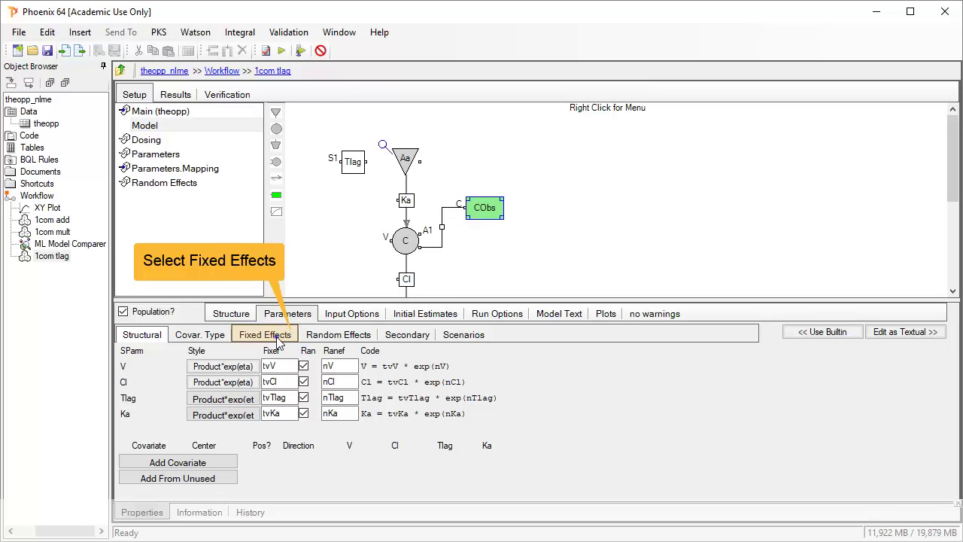
{"action": "left_click", "coordinate": [278, 341]}
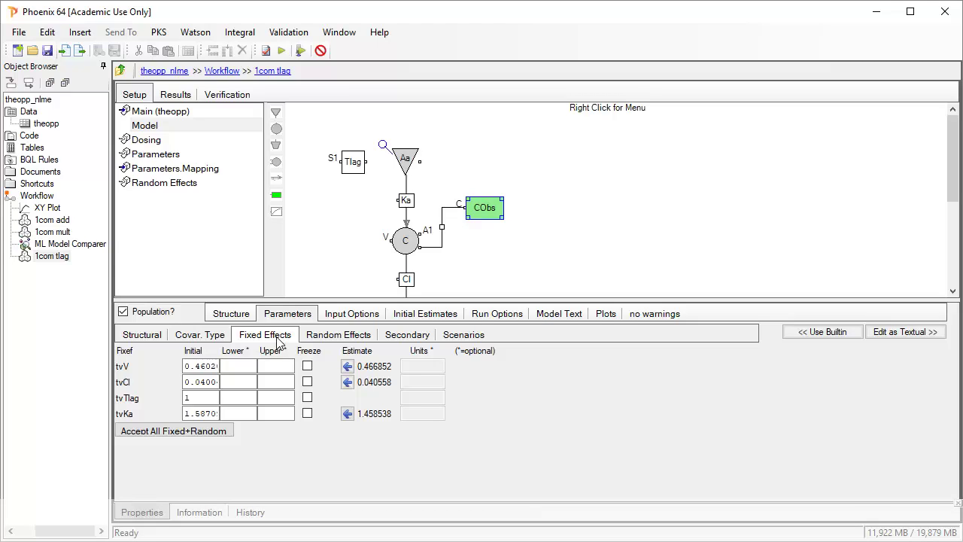
{"action": "left_click", "coordinate": [198, 432]}
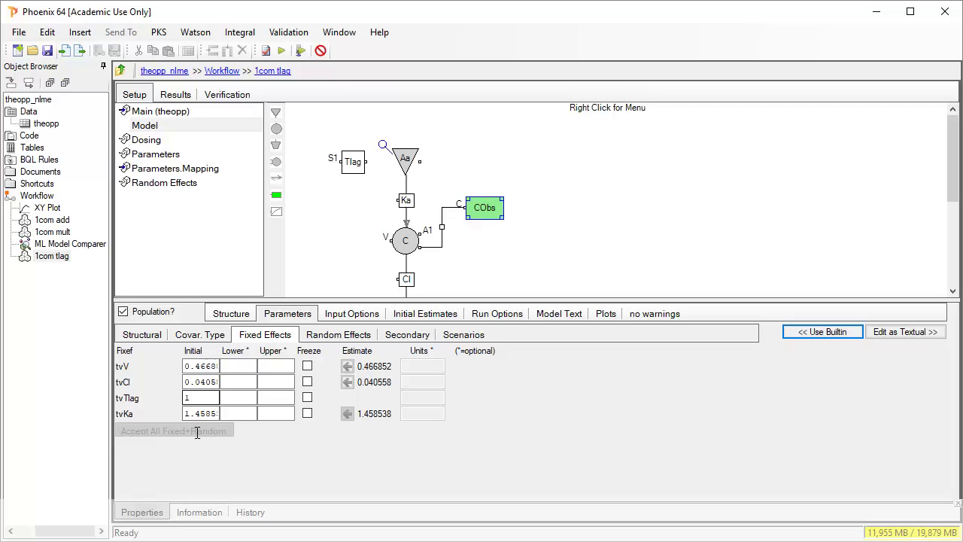
{"action": "left_click", "coordinate": [187, 398]}
{"action": "type", "text": "0.21"}
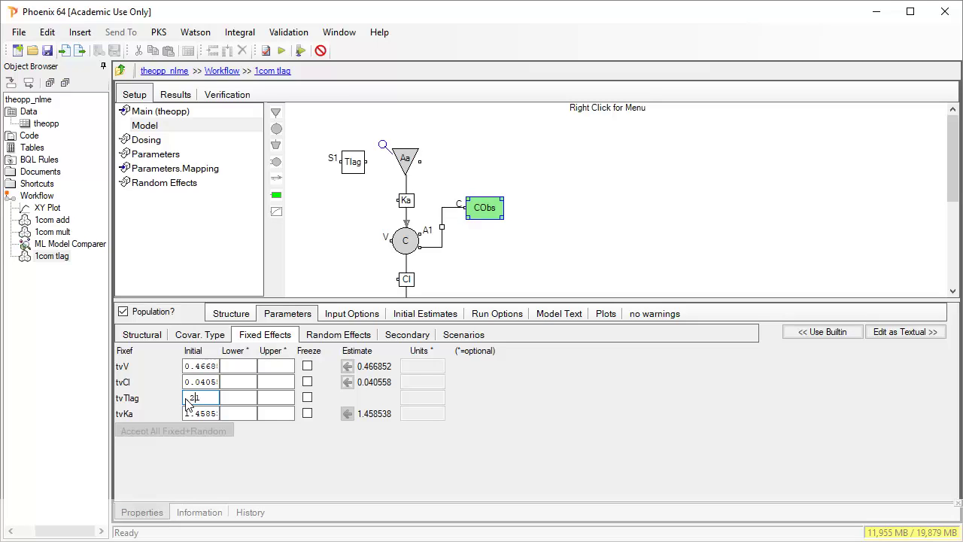
Step: Add wt from the unused columns as a covariate and switch its centring from 70 to median
{"action": "left_click", "coordinate": [145, 336]}
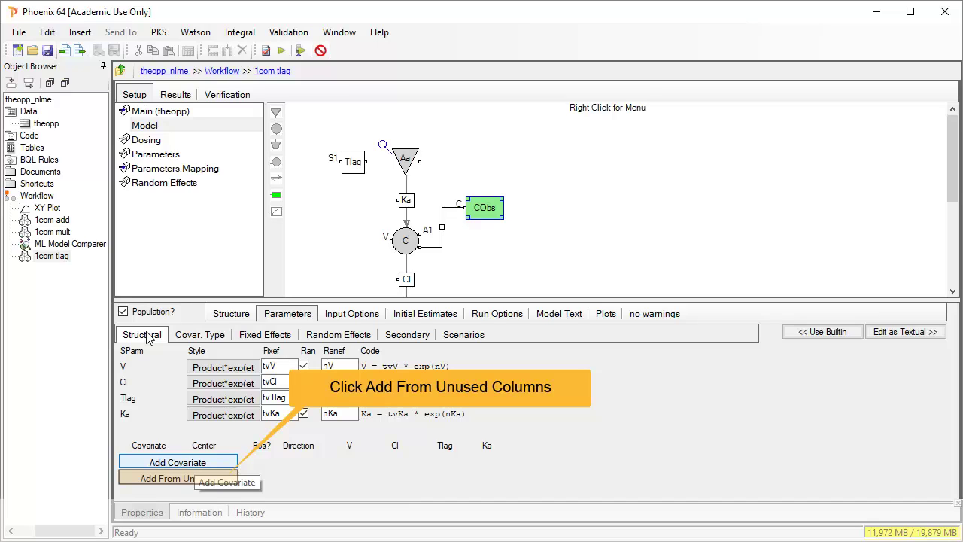
{"action": "left_click", "coordinate": [199, 480]}
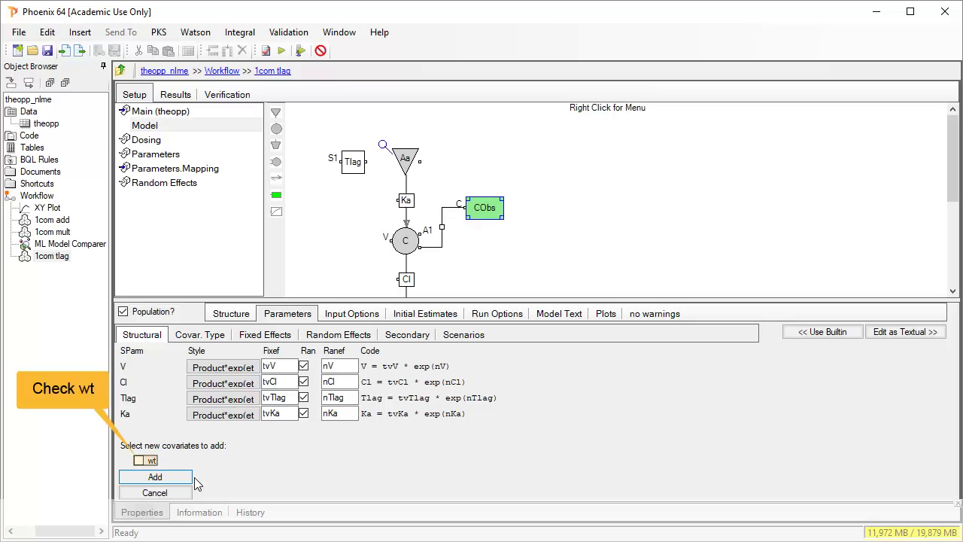
{"action": "left_click", "coordinate": [140, 461]}
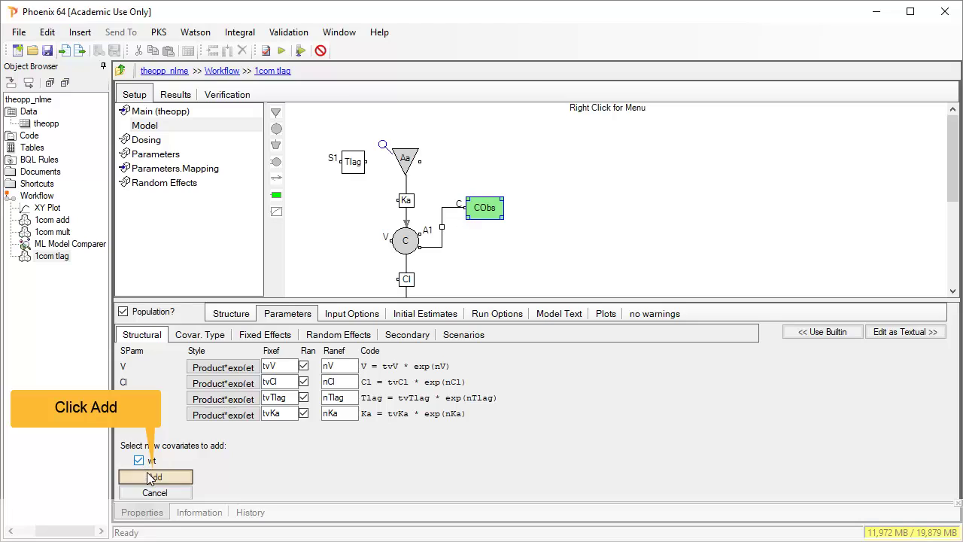
{"action": "left_click", "coordinate": [149, 476]}
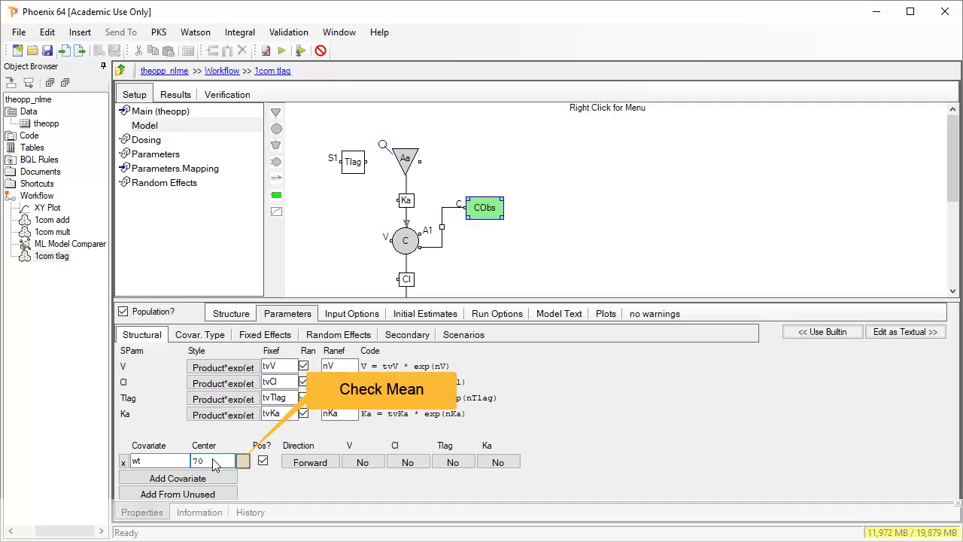
{"action": "left_click", "coordinate": [243, 462]}
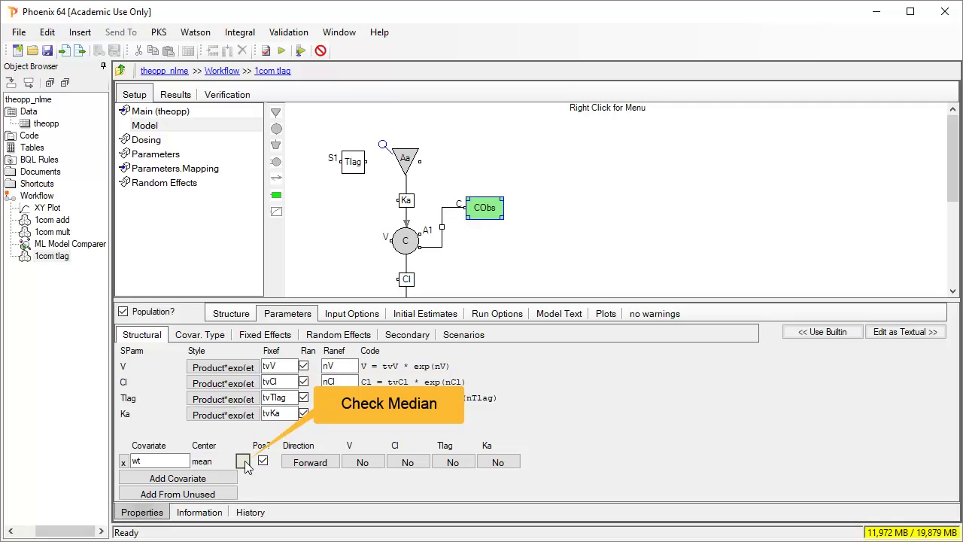
{"action": "left_click", "coordinate": [244, 461]}
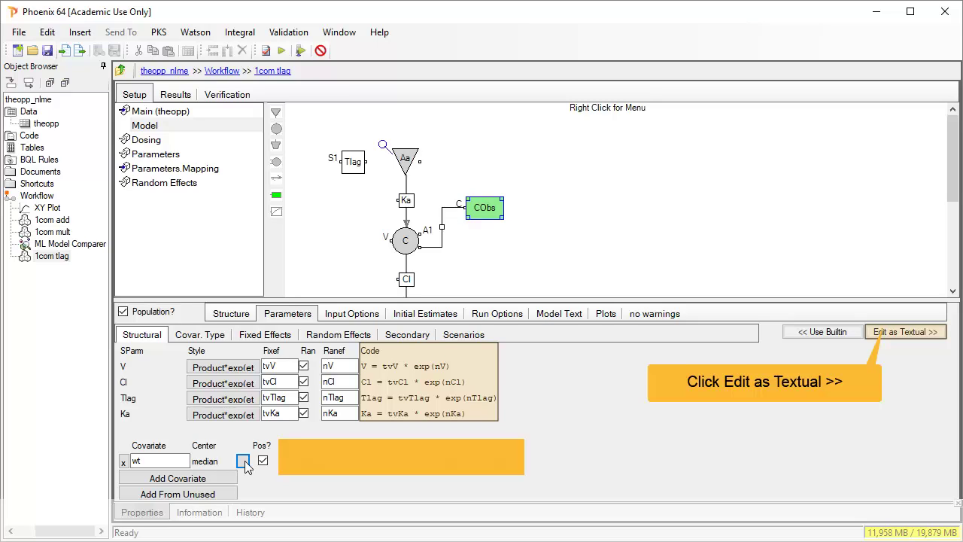
{"action": "left_click", "coordinate": [892, 332]}
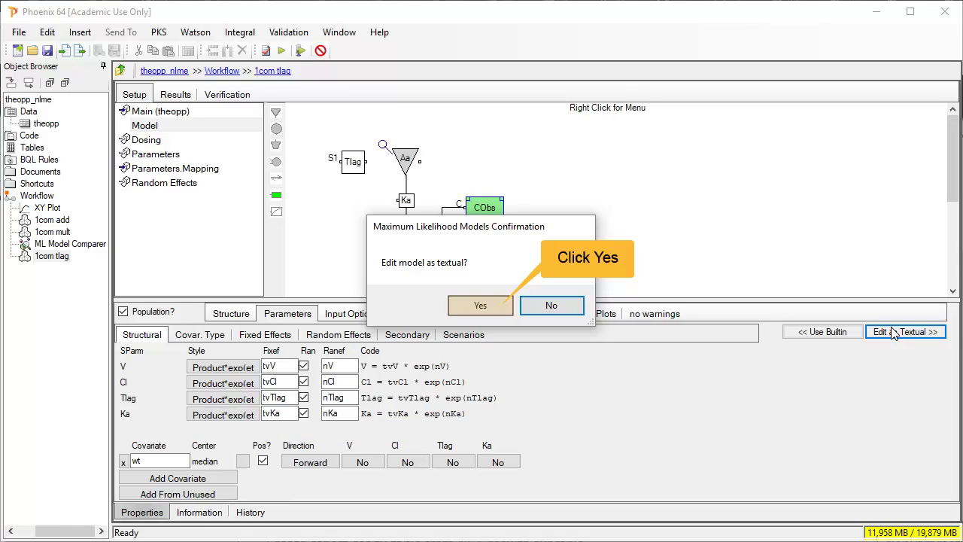
{"action": "left_click", "coordinate": [481, 307]}
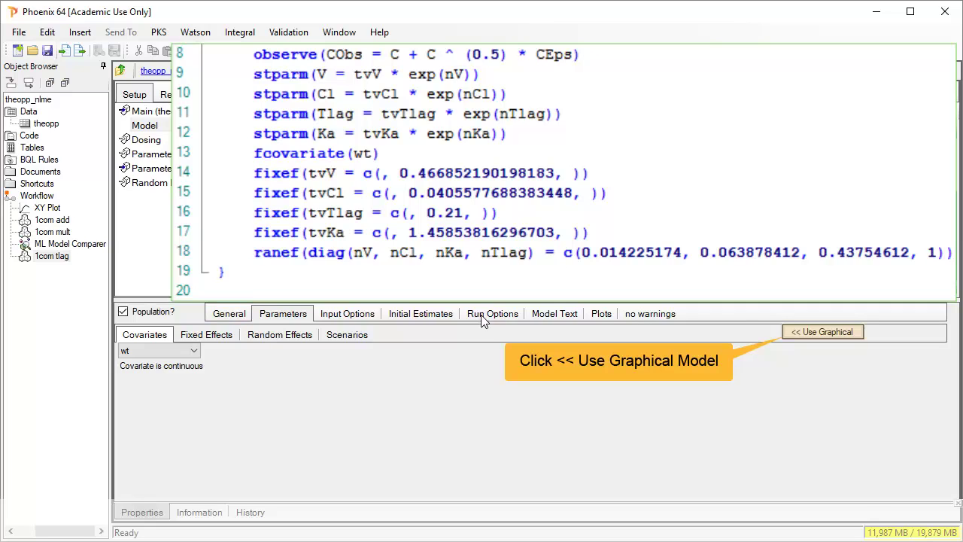
{"action": "left_click", "coordinate": [823, 334]}
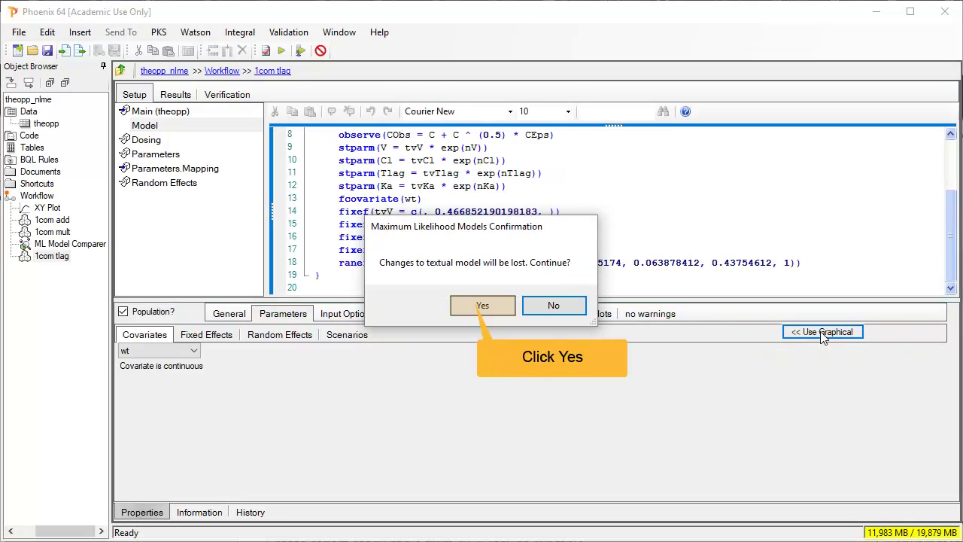
{"action": "left_click", "coordinate": [481, 305]}
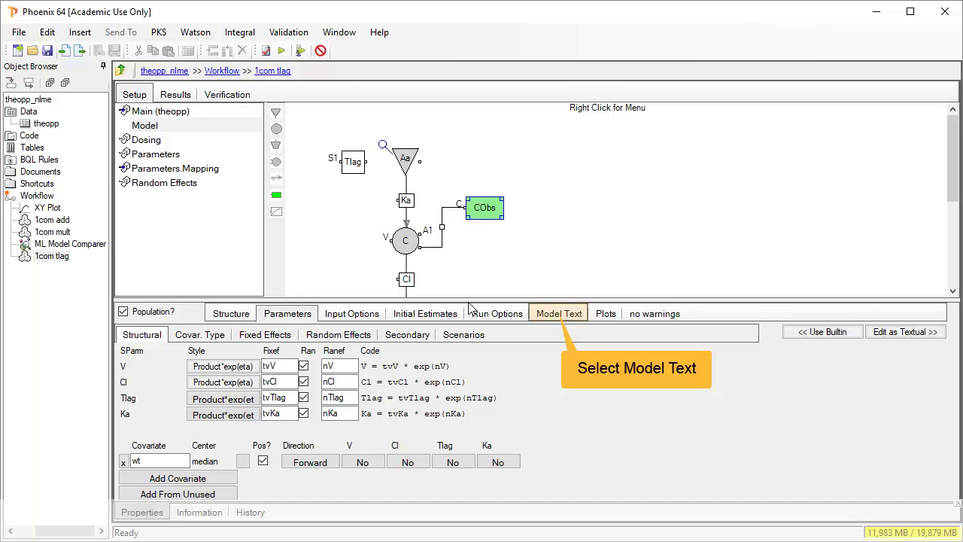
Step: Review 1com tlag's model text with tlag dosepoint and power error, then its plot options
{"action": "left_click", "coordinate": [556, 316]}
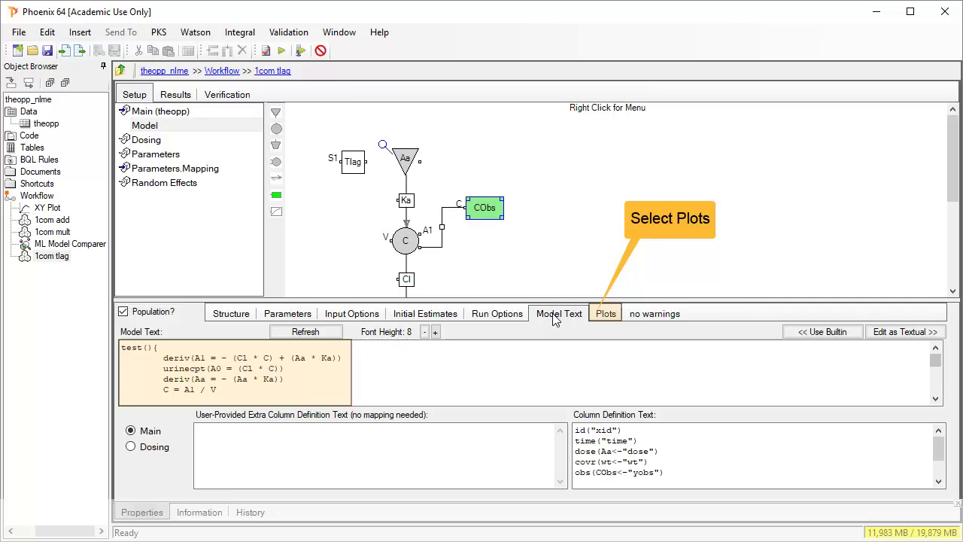
{"action": "left_click", "coordinate": [604, 314]}
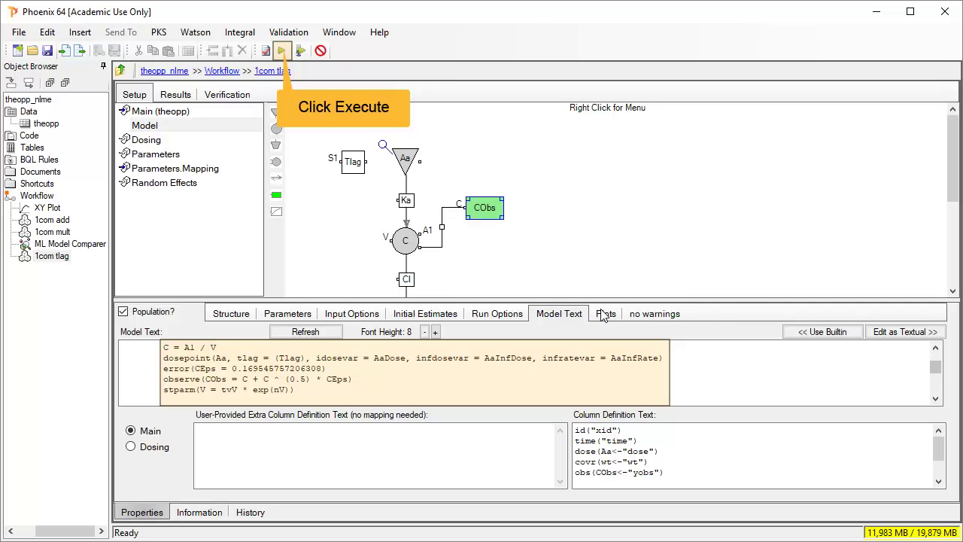
Step: Run the 1com tlag model, then include it in the ML Model Comparer and rerun the comparison
{"action": "left_click", "coordinate": [282, 50]}
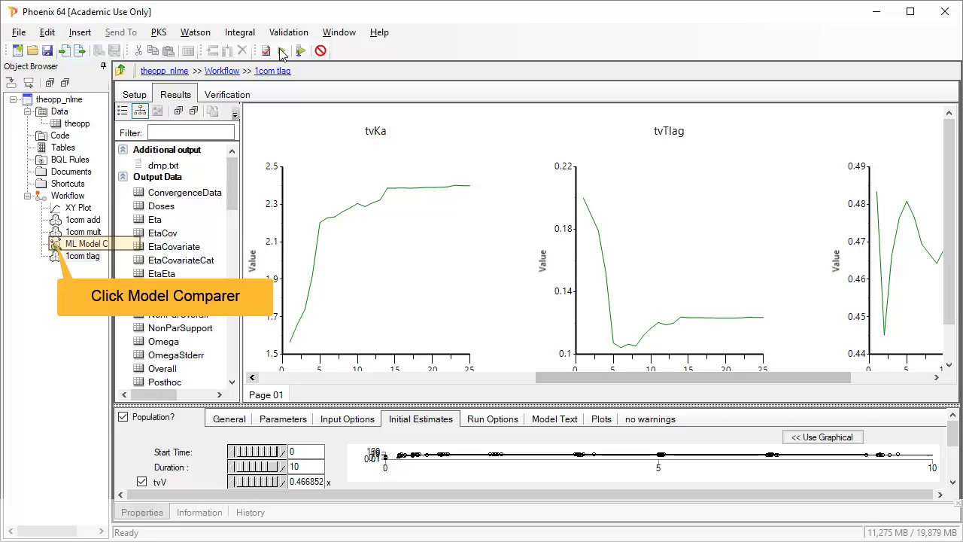
{"action": "left_click", "coordinate": [55, 247]}
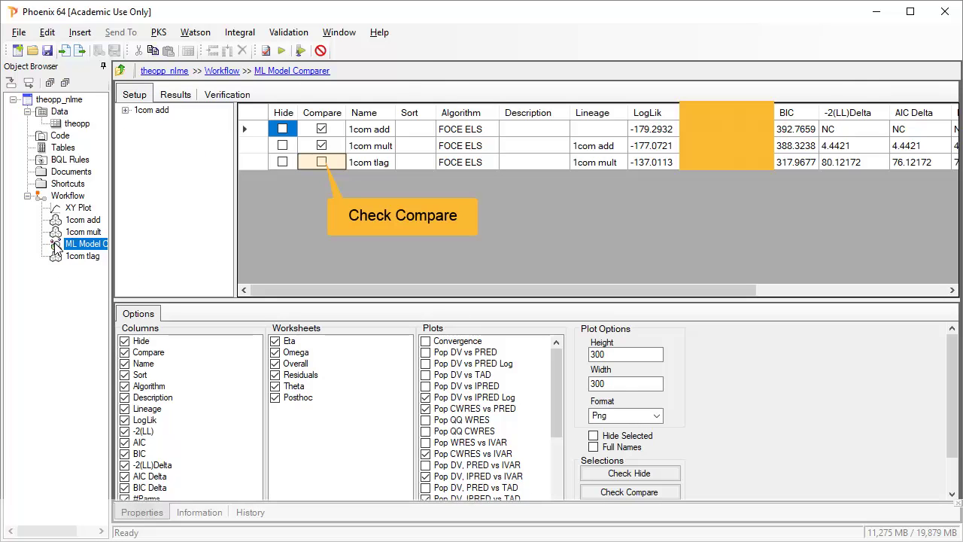
{"action": "left_click", "coordinate": [321, 162]}
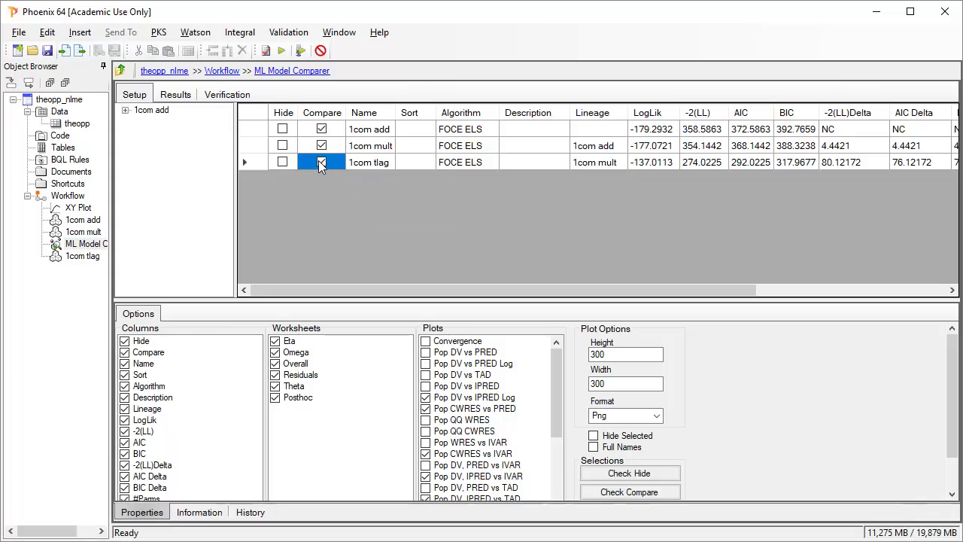
{"action": "left_click", "coordinate": [282, 52]}
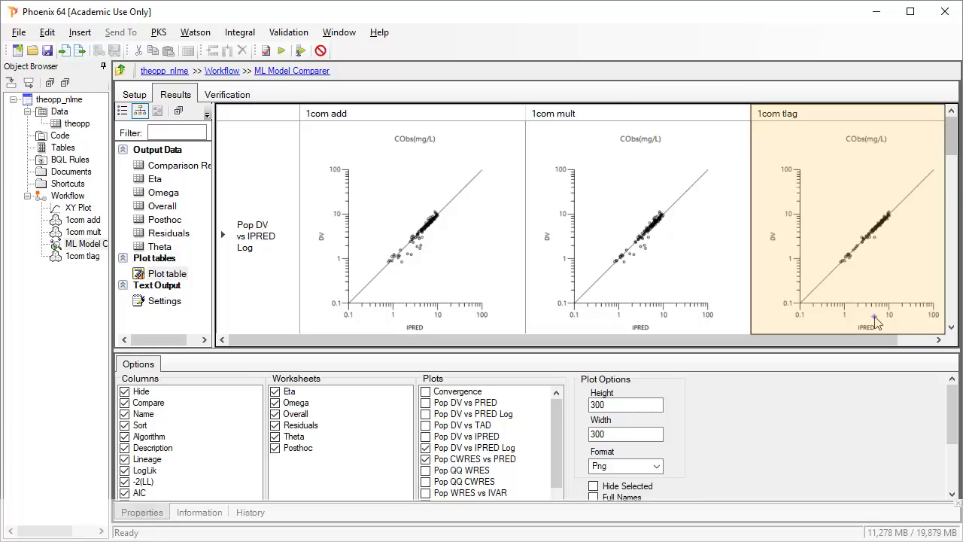
Step: Scroll through the comparer's diagnostic plots for all three models
{"action": "scroll", "coordinate": [876, 322], "scroll_direction": "down", "scroll_amount": 2}
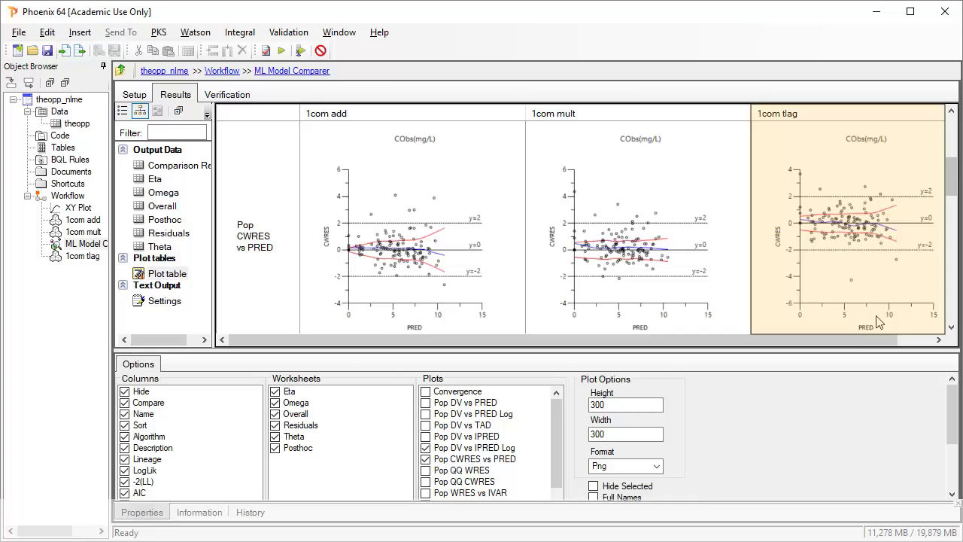
{"action": "scroll", "coordinate": [878, 323], "scroll_direction": "down", "scroll_amount": 2}
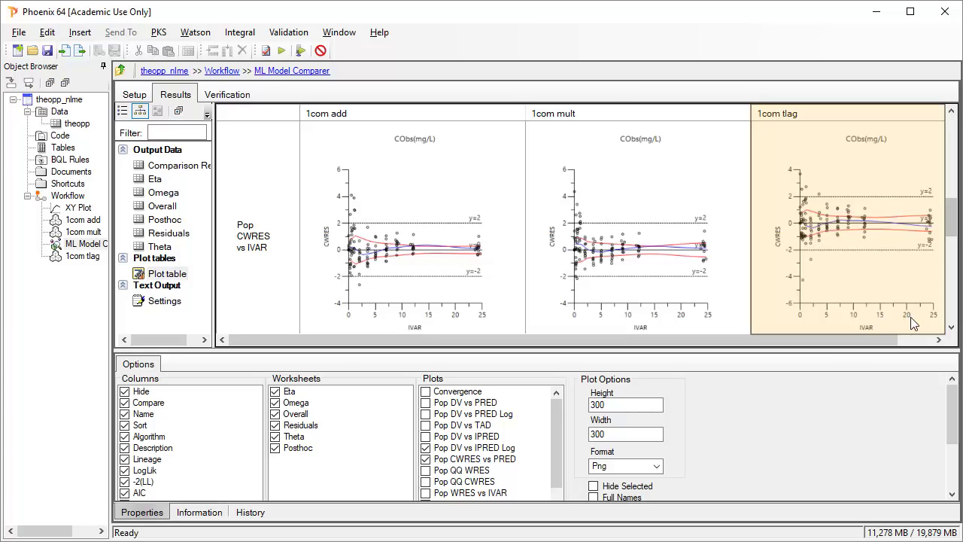
{"action": "scroll", "coordinate": [914, 324], "scroll_direction": "down", "scroll_amount": 2}
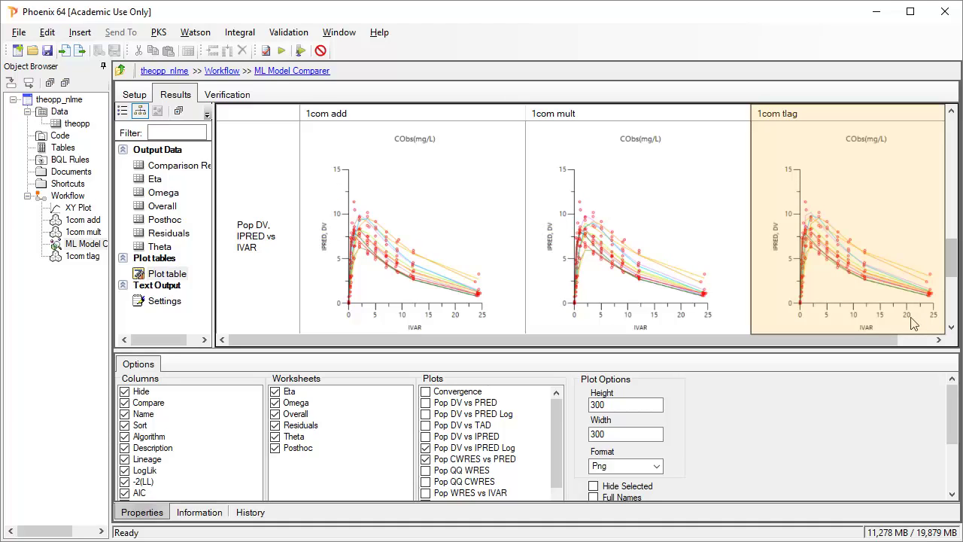
{"action": "scroll", "coordinate": [912, 316], "scroll_direction": "down", "scroll_amount": 2}
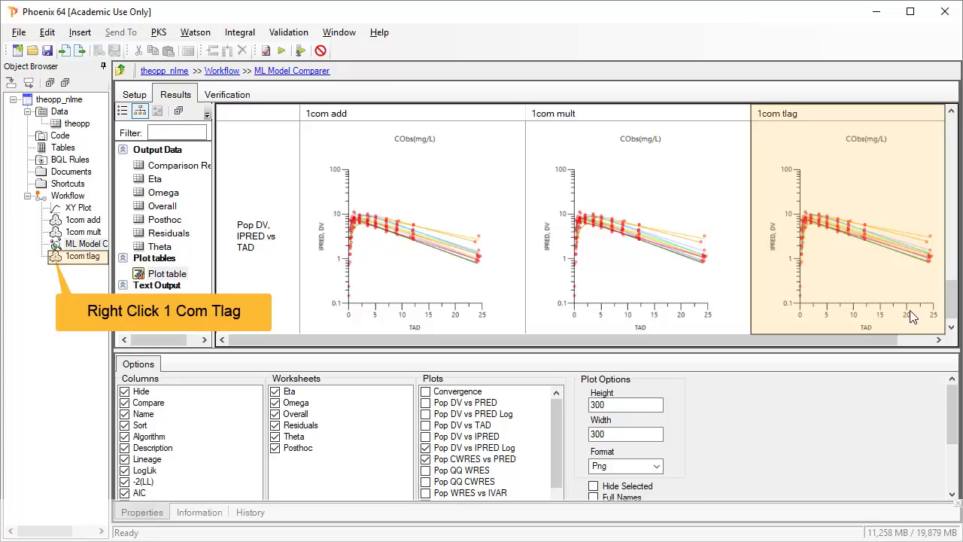
Step: Copy the 1com tlag model and paste it into the workflow as 'Copy of 1com tlag'
{"action": "right_click", "coordinate": [57, 265]}
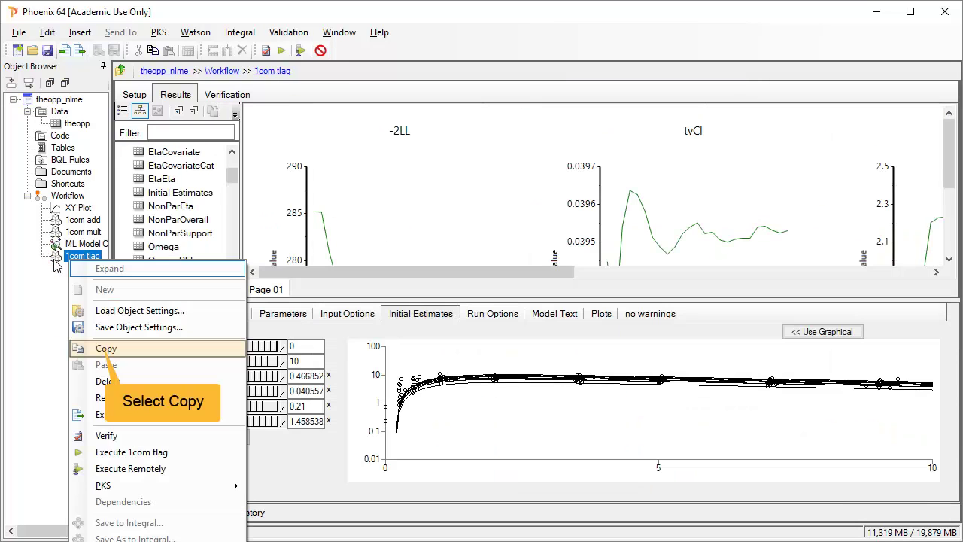
{"action": "left_click", "coordinate": [98, 348]}
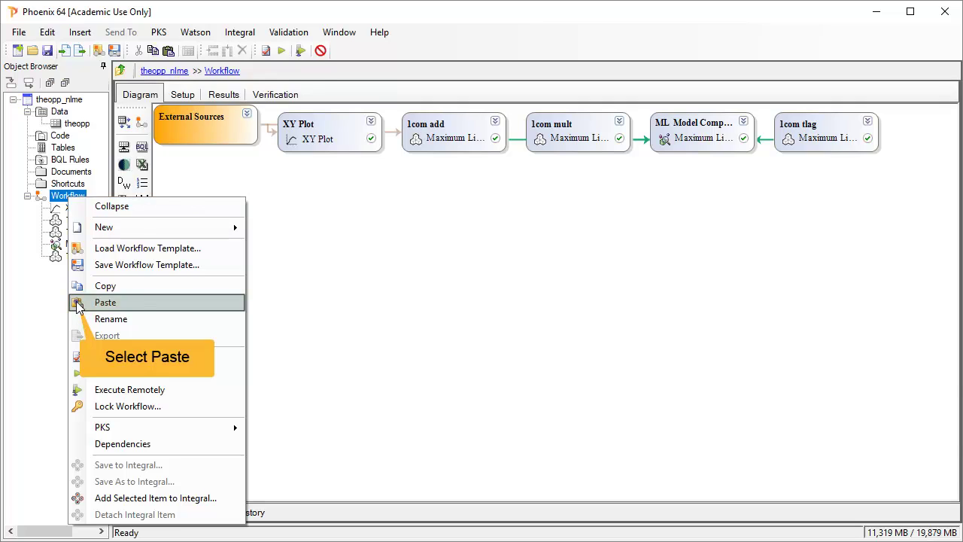
{"action": "left_click", "coordinate": [78, 305]}
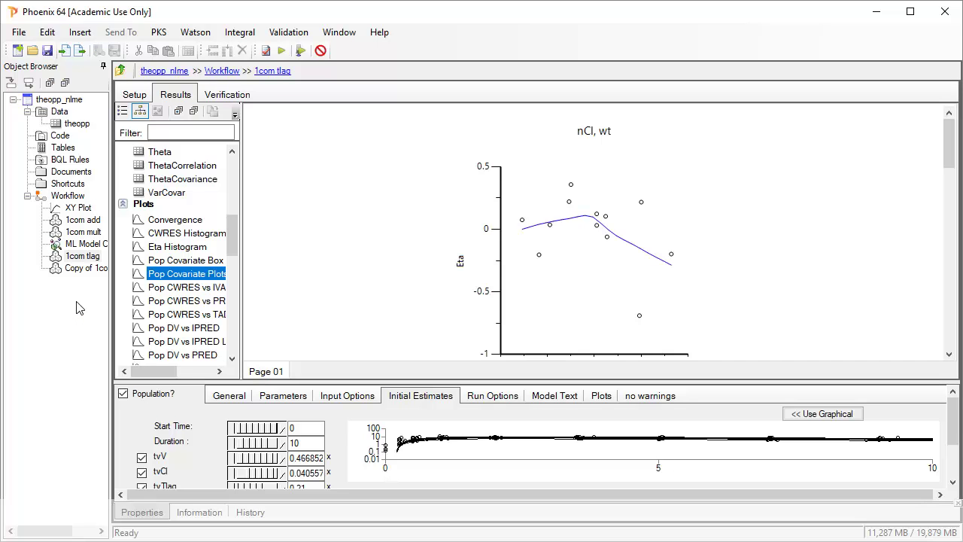
Step: Review the population covariate plots against wt, then open Copy of 1com tlag's data mappings
{"action": "left_click", "coordinate": [139, 275]}
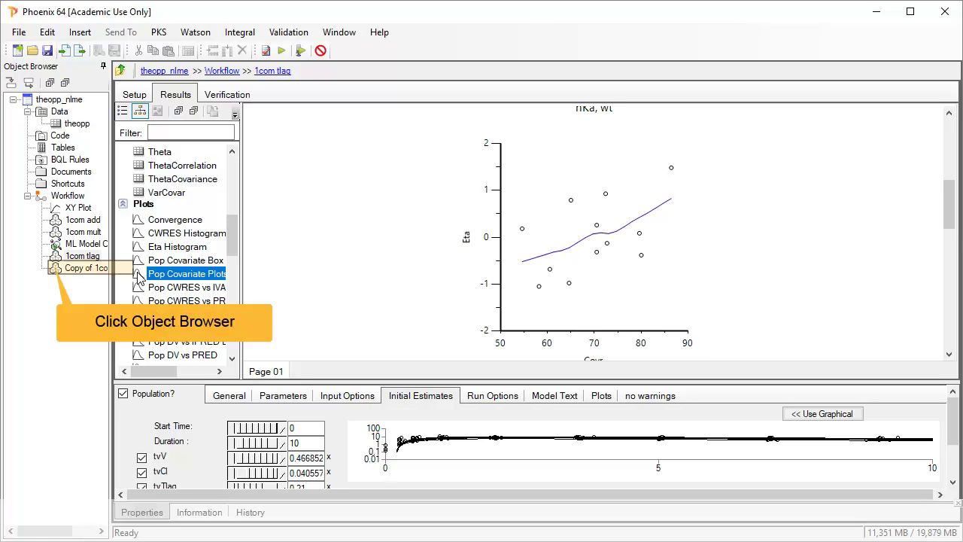
{"action": "left_click", "coordinate": [58, 268]}
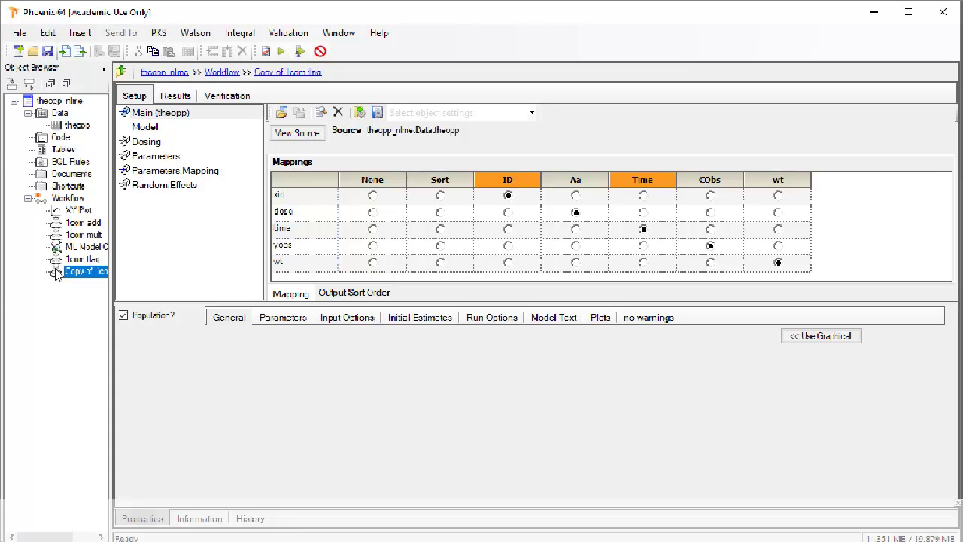
Step: Apply the wt covariate to Ka and switch Ka's random effect style to Sum+eta
{"action": "left_click", "coordinate": [284, 317]}
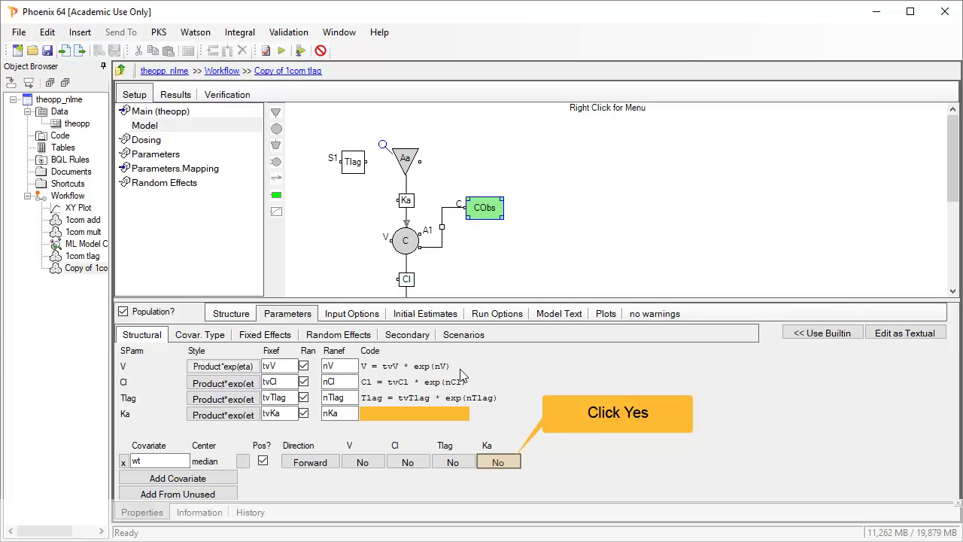
{"action": "left_click", "coordinate": [497, 464]}
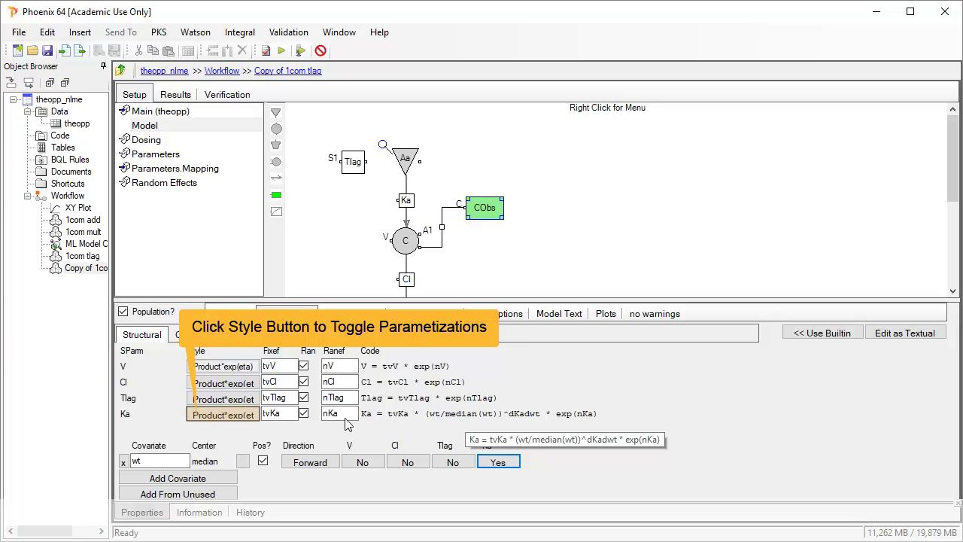
{"action": "left_click", "coordinate": [255, 423]}
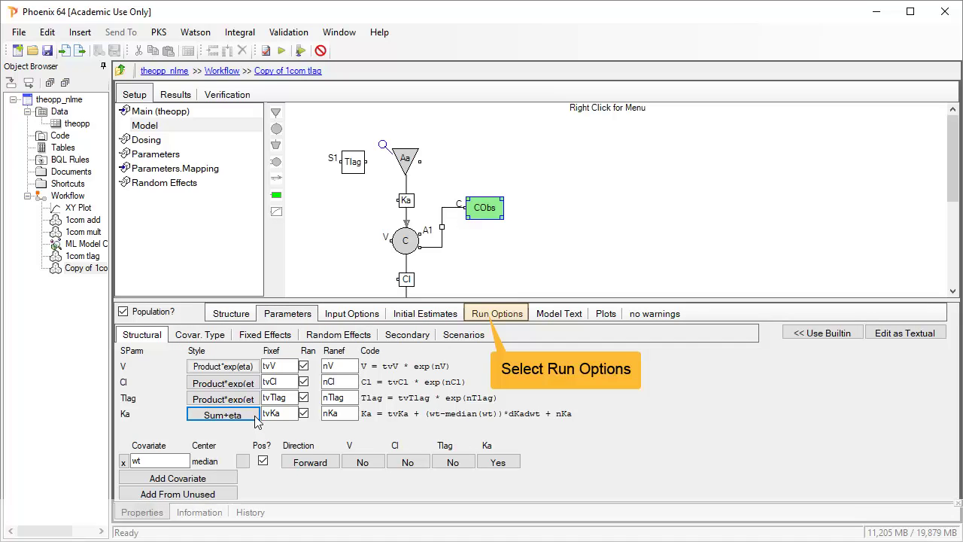
Step: Configure run options: FOCE ELS, execute on Local_MPI_4, Sandwich standard errors, advanced options shown
{"action": "left_click", "coordinate": [484, 316]}
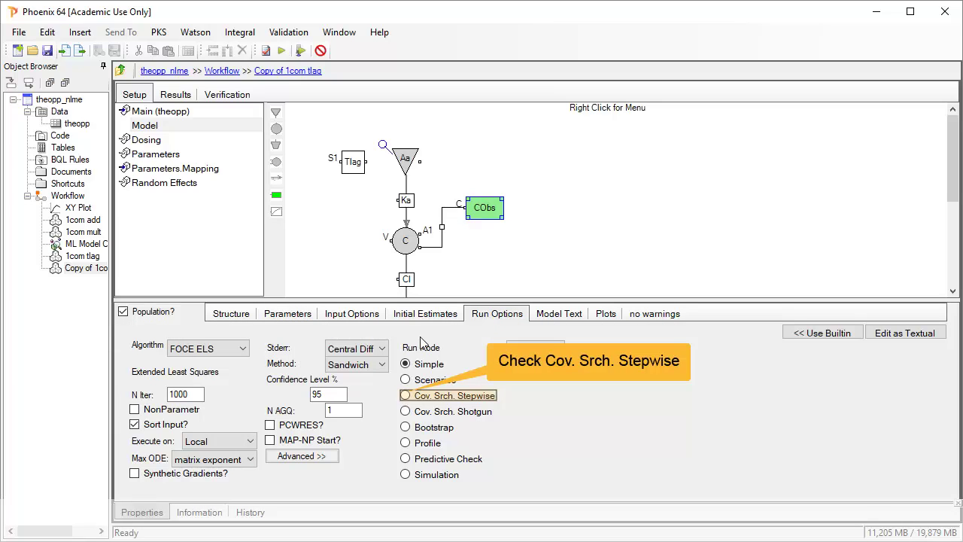
{"action": "left_click", "coordinate": [406, 397]}
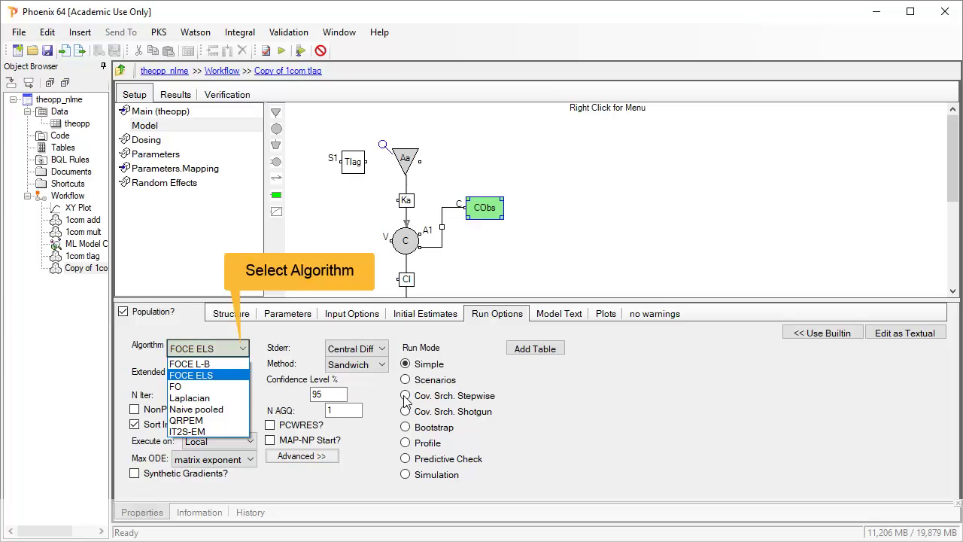
{"action": "left_click", "coordinate": [246, 352]}
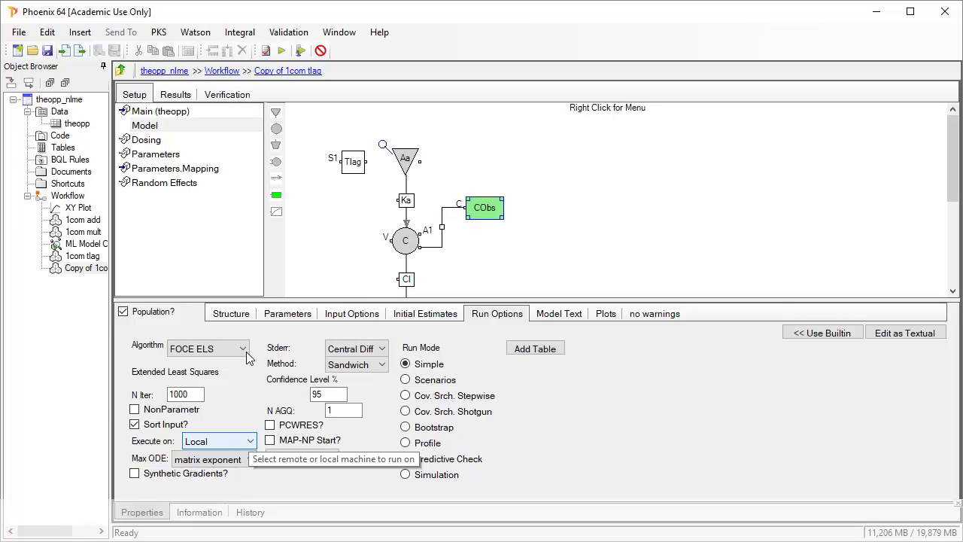
{"action": "left_click", "coordinate": [250, 442]}
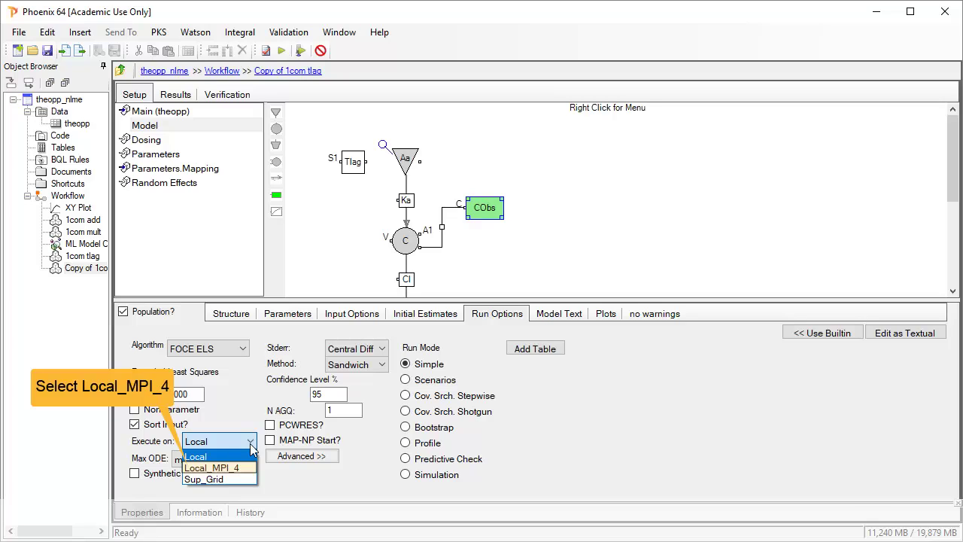
{"action": "left_click", "coordinate": [243, 468]}
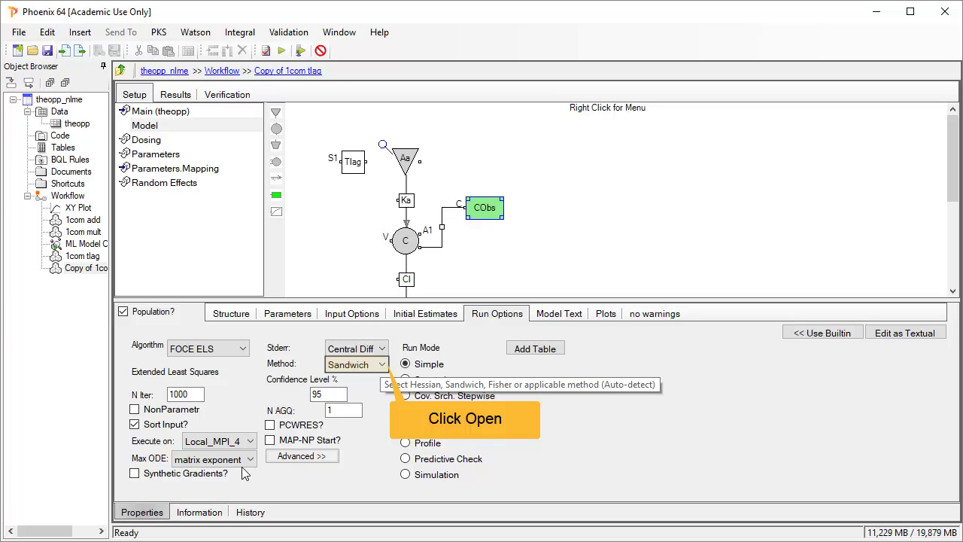
{"action": "left_click", "coordinate": [383, 365]}
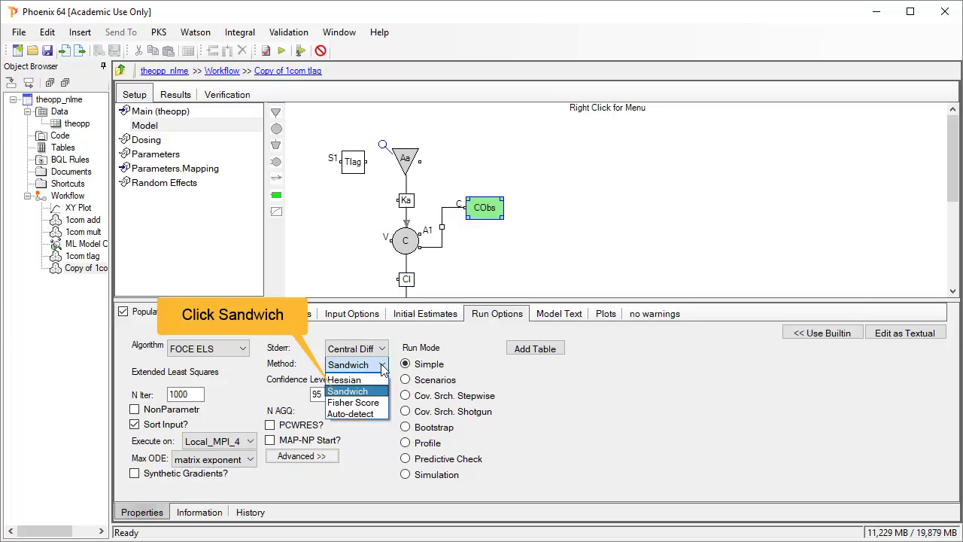
{"action": "left_click", "coordinate": [366, 391]}
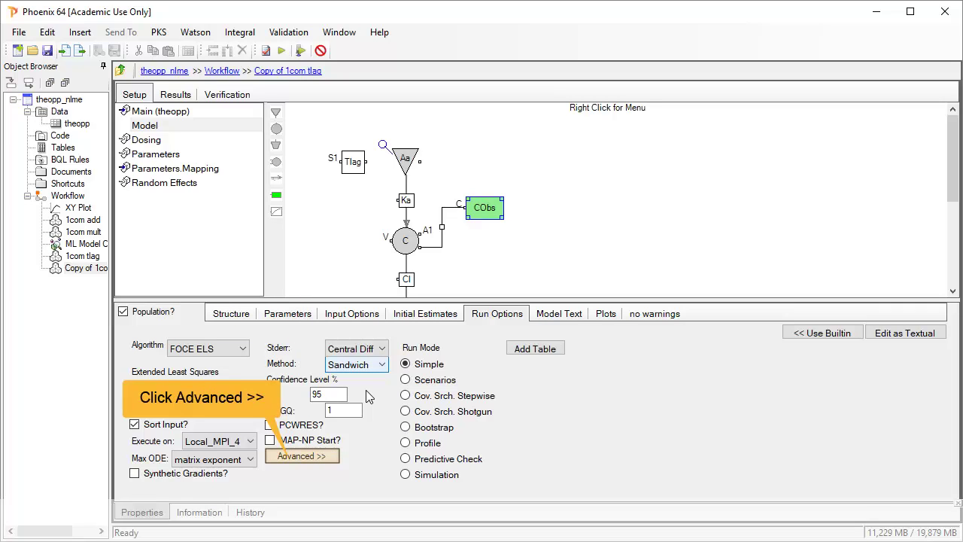
{"action": "left_click", "coordinate": [320, 456]}
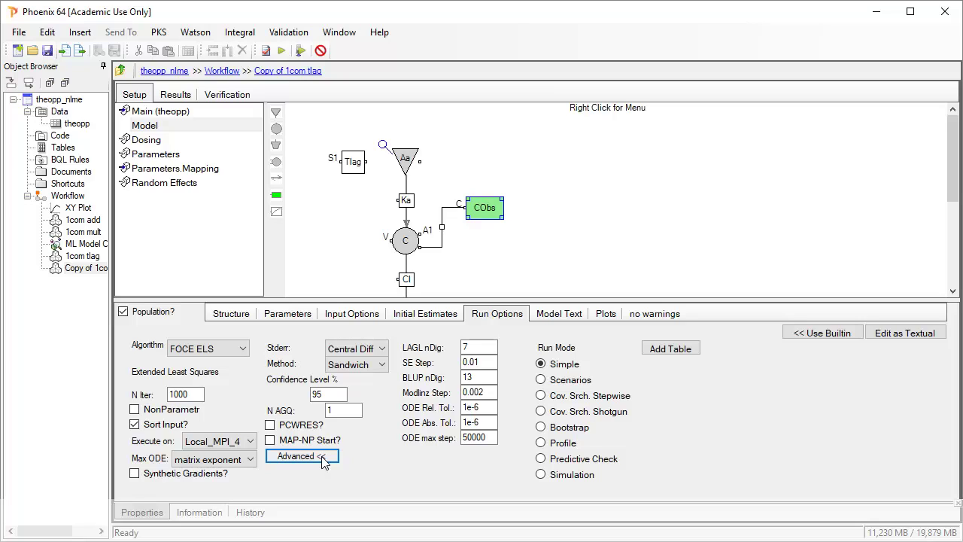
Step: Add Table01 with times seq(0,24,0.1), triggered on CObs observations, outputting variable C
{"action": "left_click", "coordinate": [676, 349]}
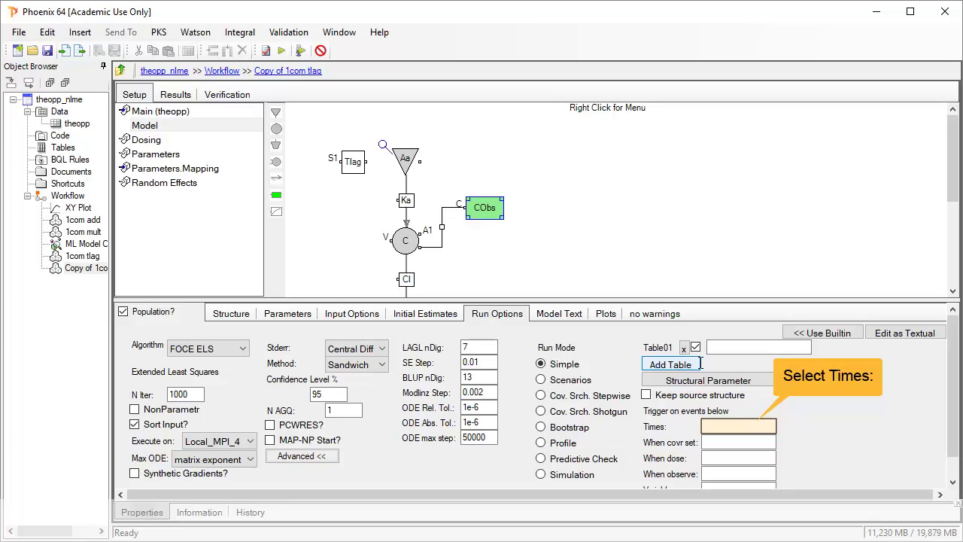
{"action": "left_click", "coordinate": [712, 426]}
{"action": "type", "text": "seq(0,24,0.1)"}
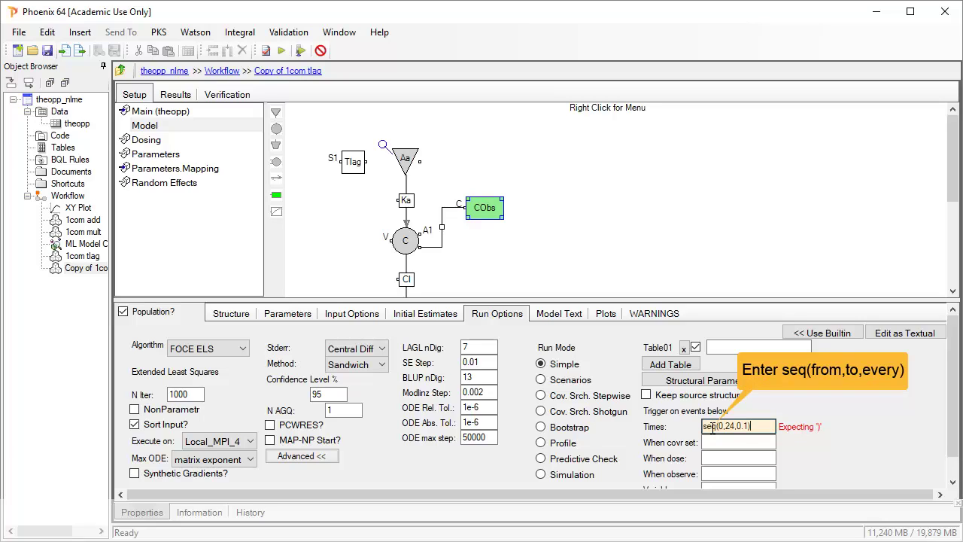
{"action": "key", "text": "Tab"}
{"action": "key", "text": "Tab"}
{"action": "key", "text": "Tab"}
{"action": "type", "text": "CObs"}
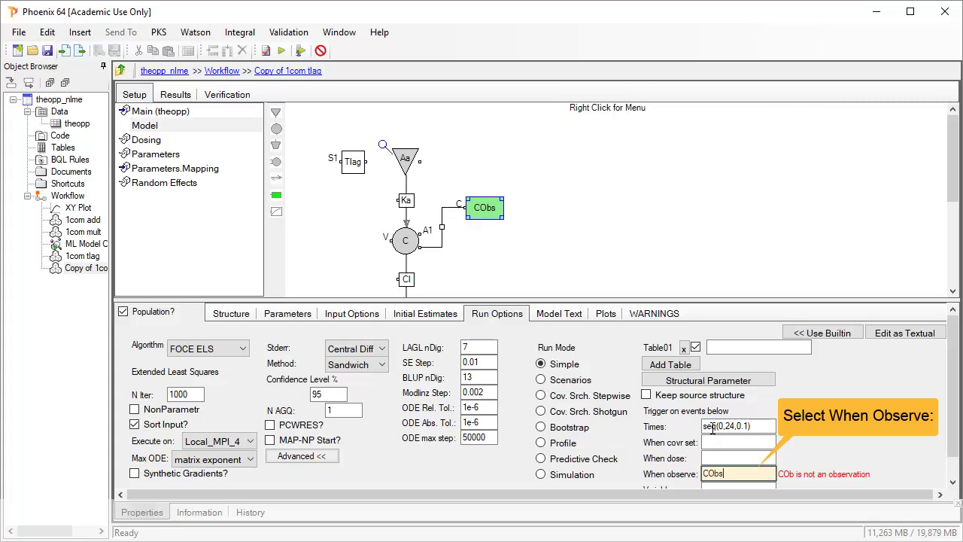
{"action": "scroll", "coordinate": [718, 468], "scroll_direction": "down", "scroll_amount": 1}
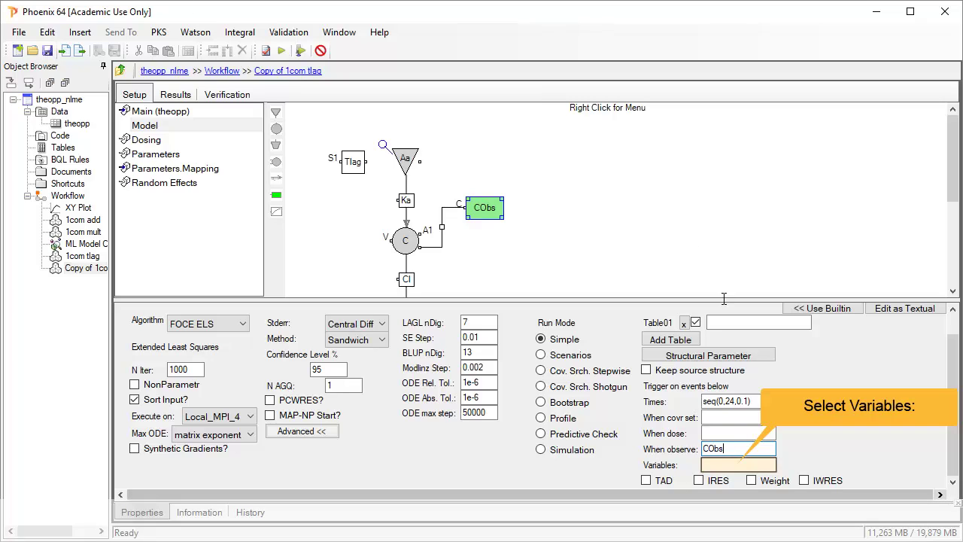
{"action": "left_click", "coordinate": [754, 467]}
{"action": "type", "text": "C"}
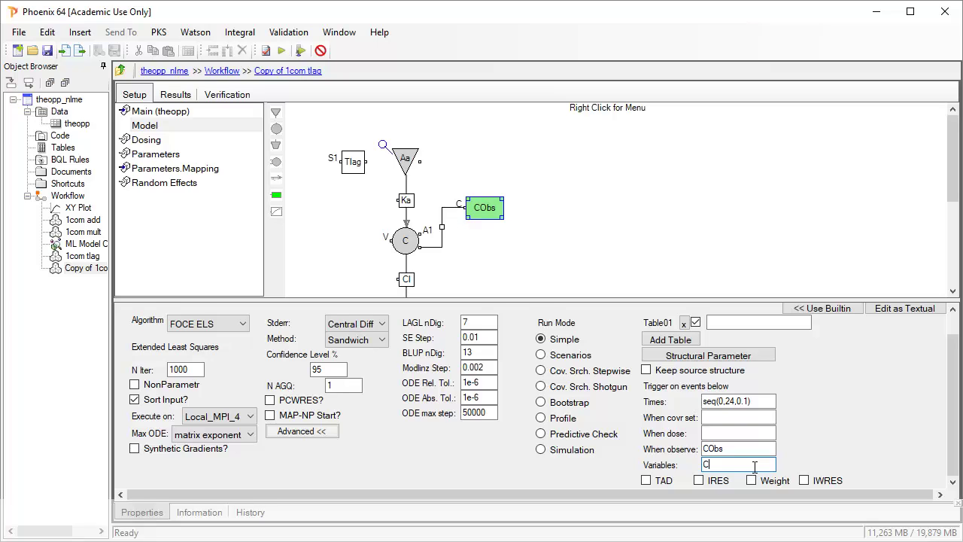
{"action": "scroll", "coordinate": [755, 468], "scroll_direction": "up", "scroll_amount": 1}
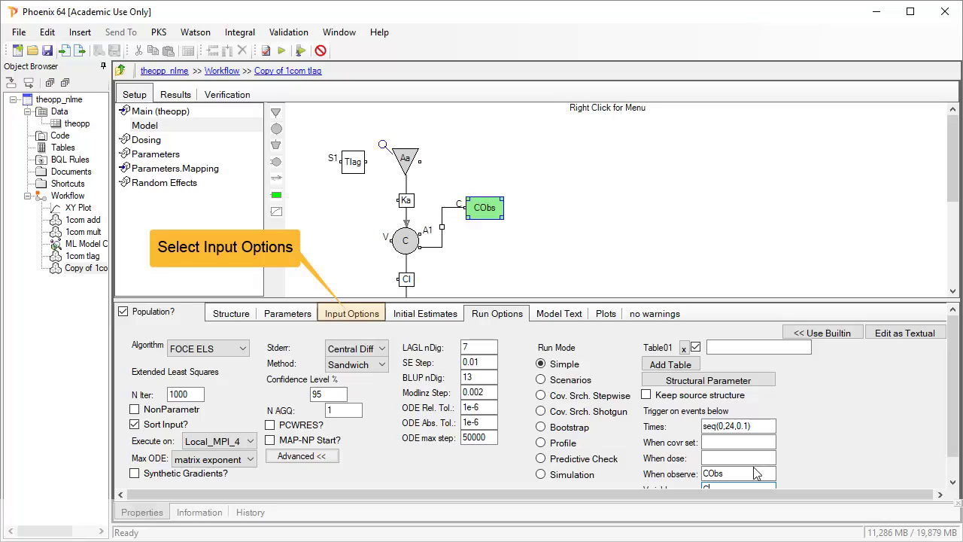
Step: Check the copied model's input options, then return to its V, Cl, Tlag and Ka parameters
{"action": "left_click", "coordinate": [348, 319]}
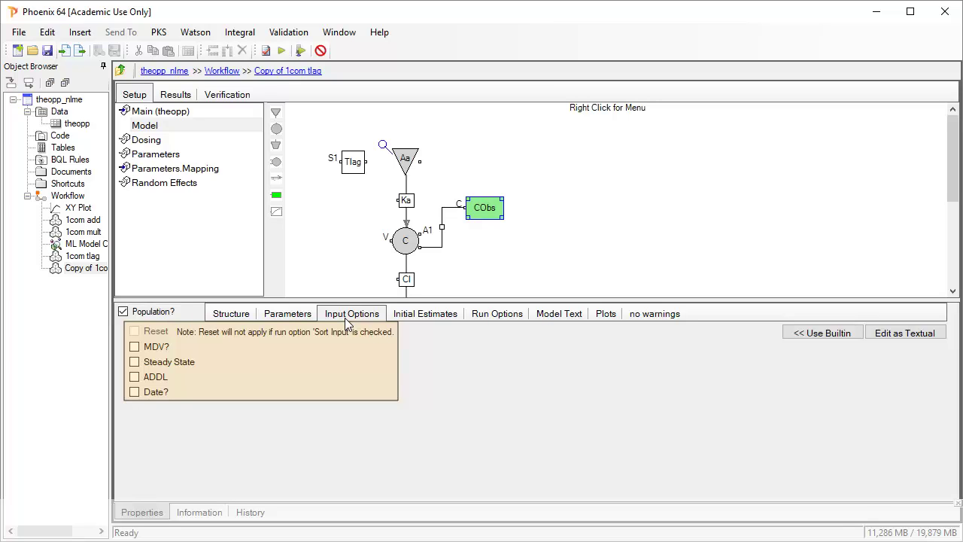
{"action": "left_click", "coordinate": [287, 315]}
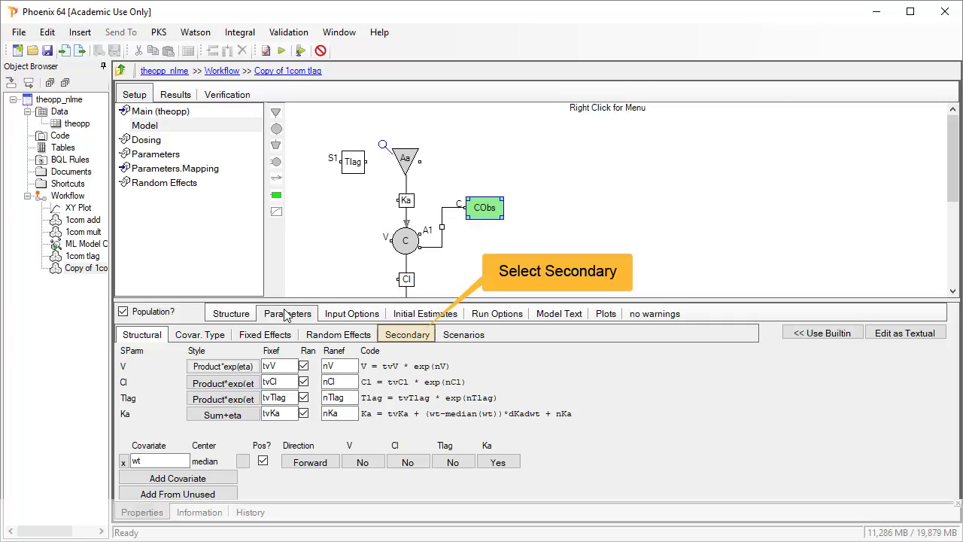
Step: Add secondary parameter Ke with the definition tvCl/tvV
{"action": "left_click", "coordinate": [416, 340]}
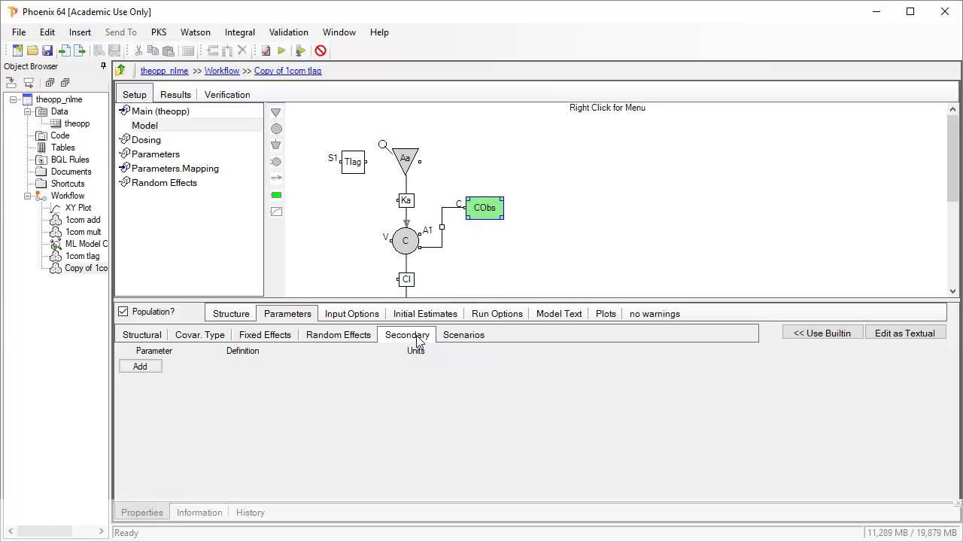
{"action": "left_click", "coordinate": [151, 366]}
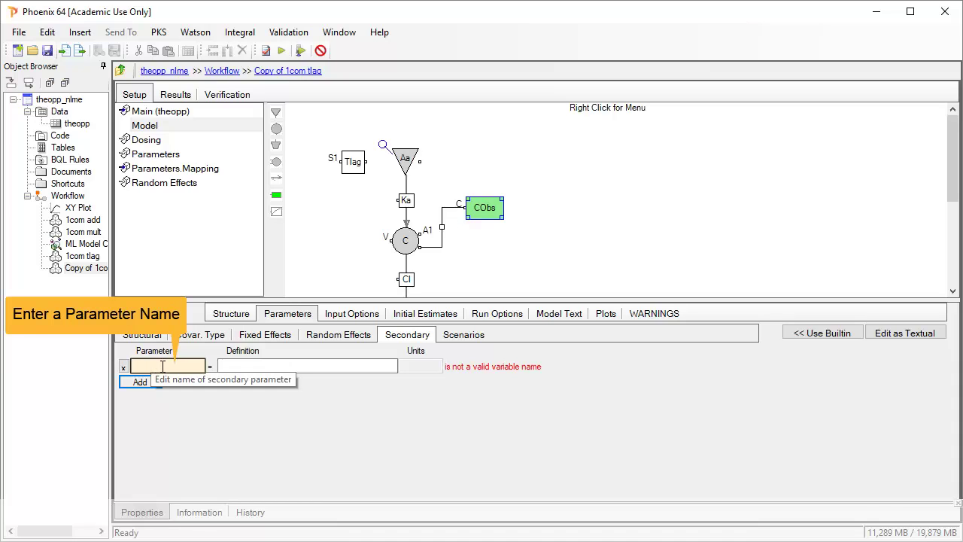
{"action": "type", "text": "Ke"}
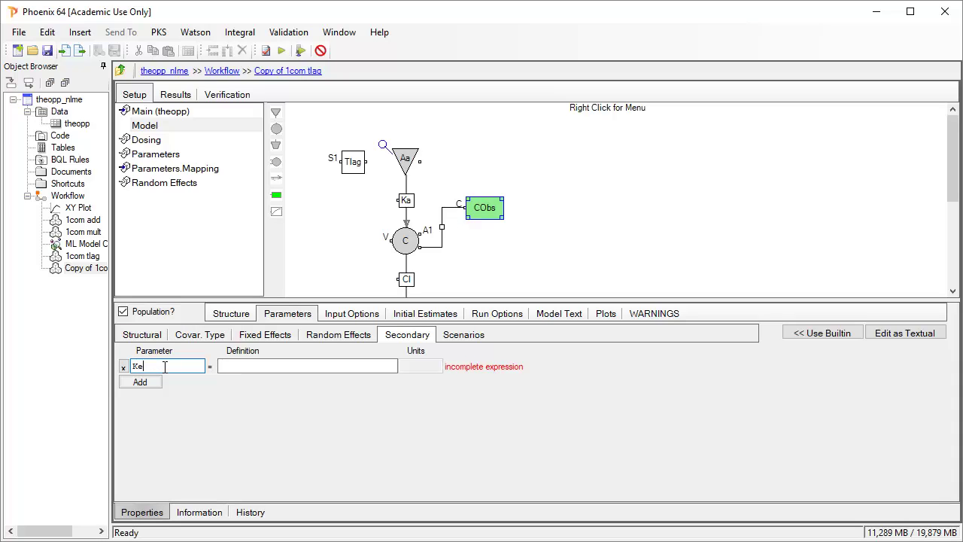
{"action": "key", "text": "Tab"}
{"action": "type", "text": "tvCL/tvV"}
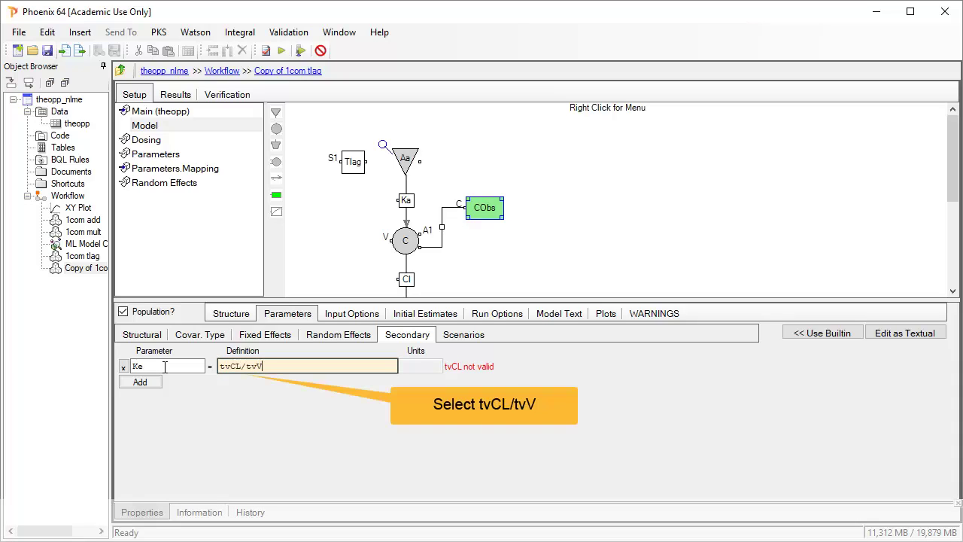
{"action": "left_click", "coordinate": [239, 367]}
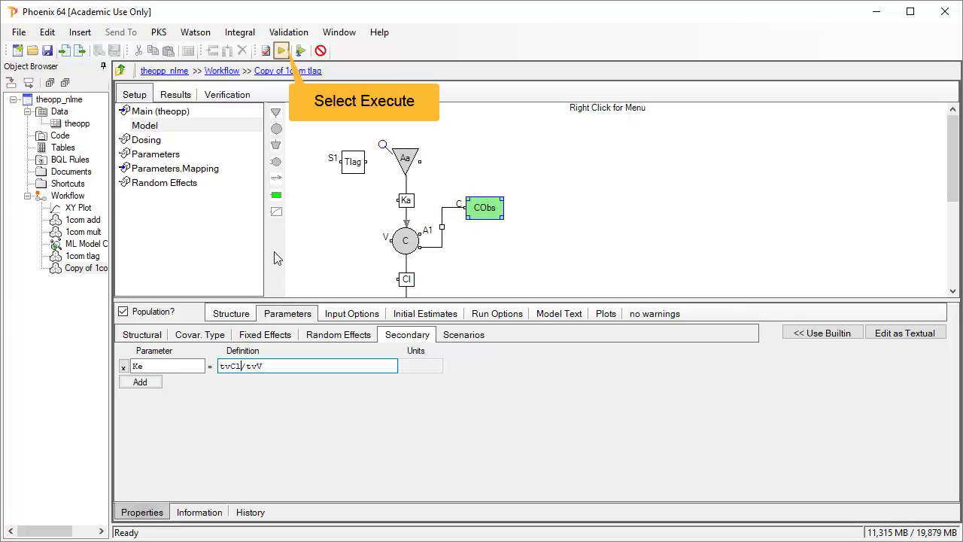
Step: Execute Copy of 1com tlag and view predicted C over time in Table01
{"action": "left_click", "coordinate": [282, 50]}
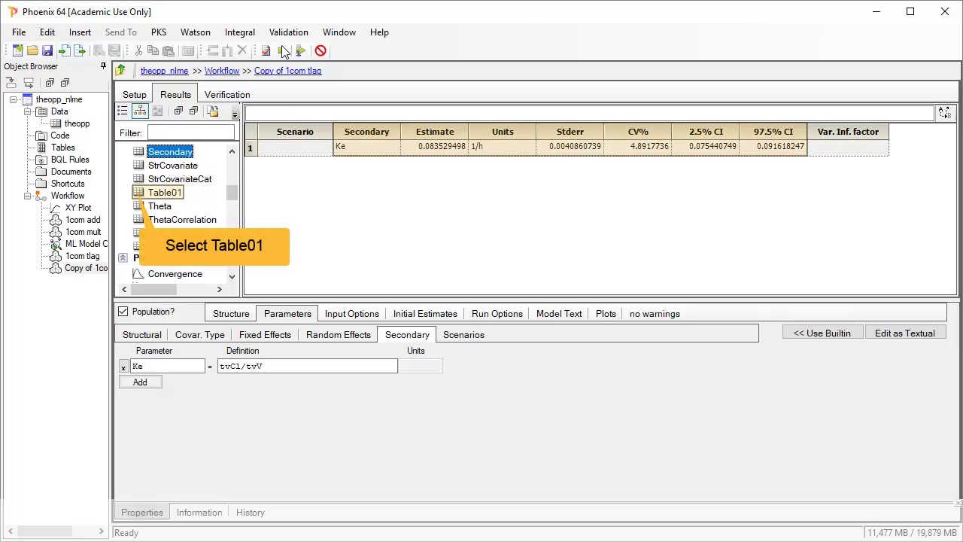
{"action": "left_click", "coordinate": [140, 194]}
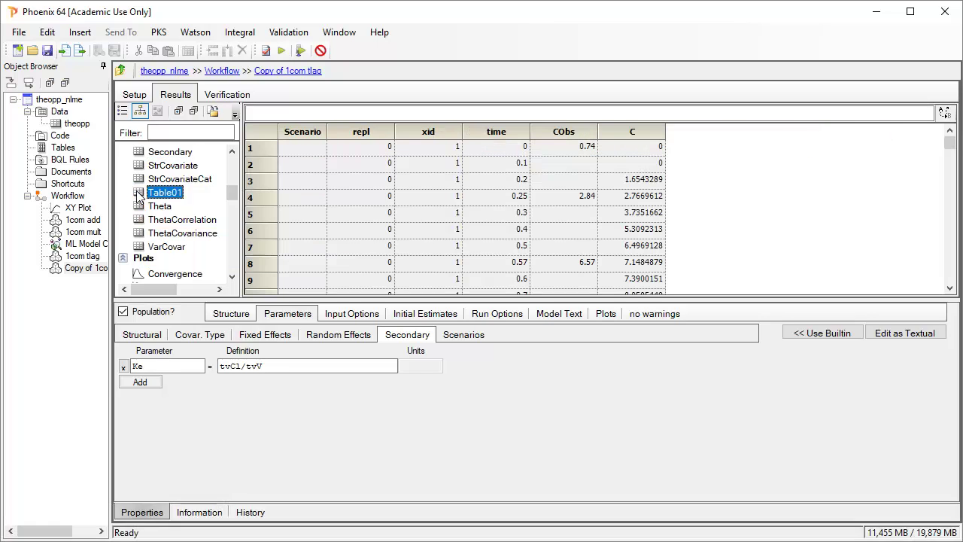